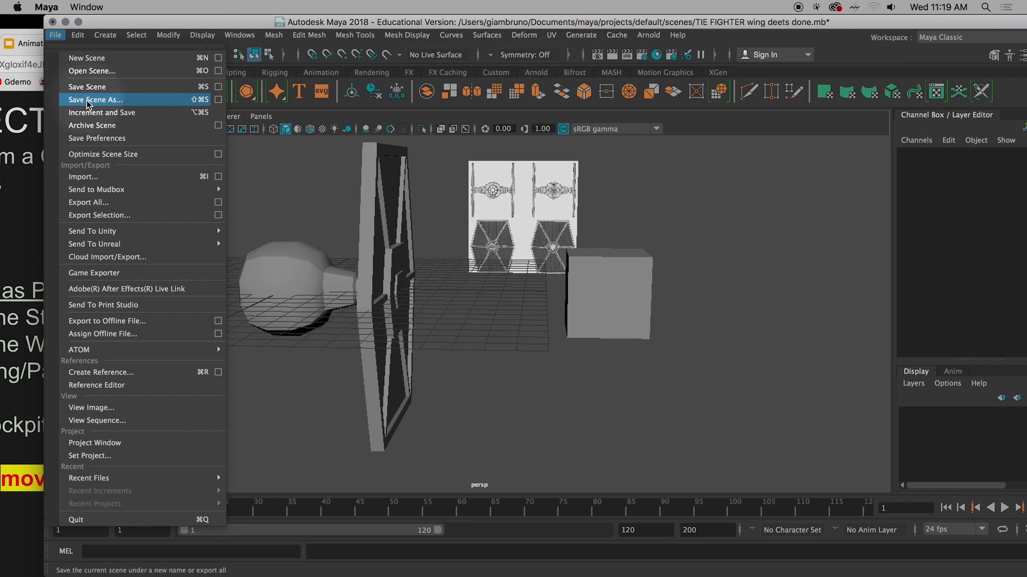
Save the scene under the new name "TIE FIGHTERCockpitStart.mb" in the default project's scenes folder.
click(89, 100)
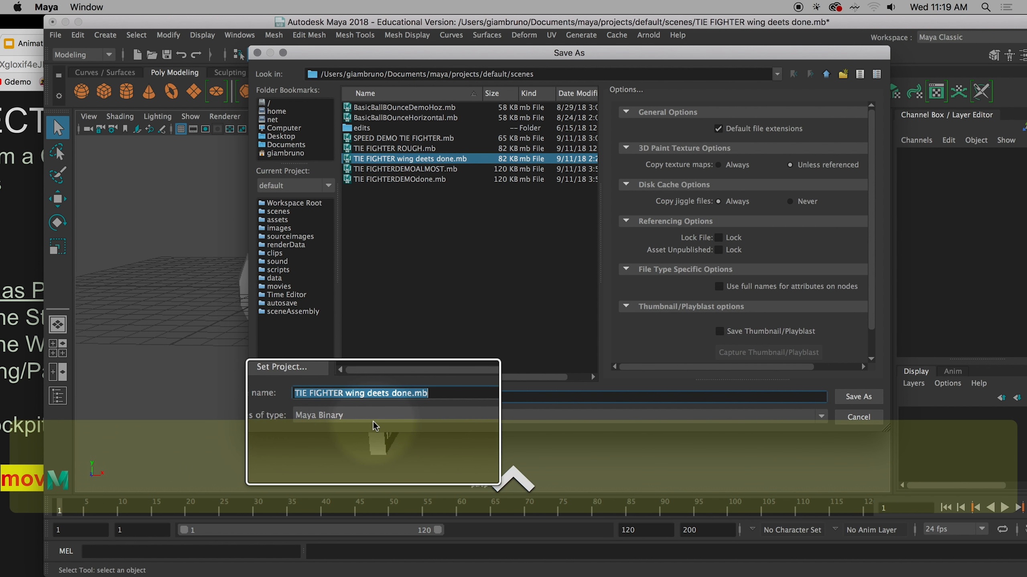
click(347, 400)
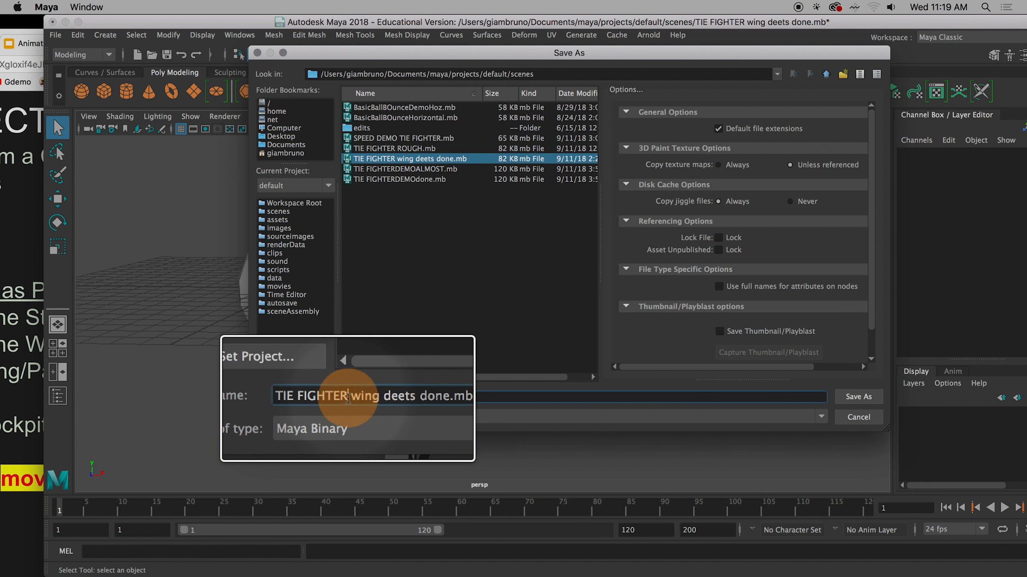
drag(347, 400, 406, 399)
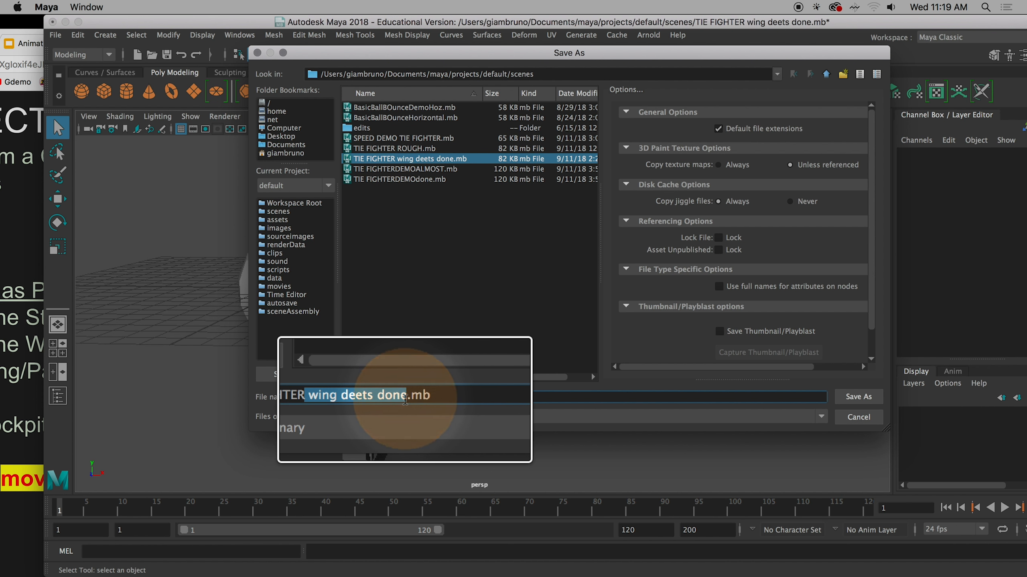
text(Cock)
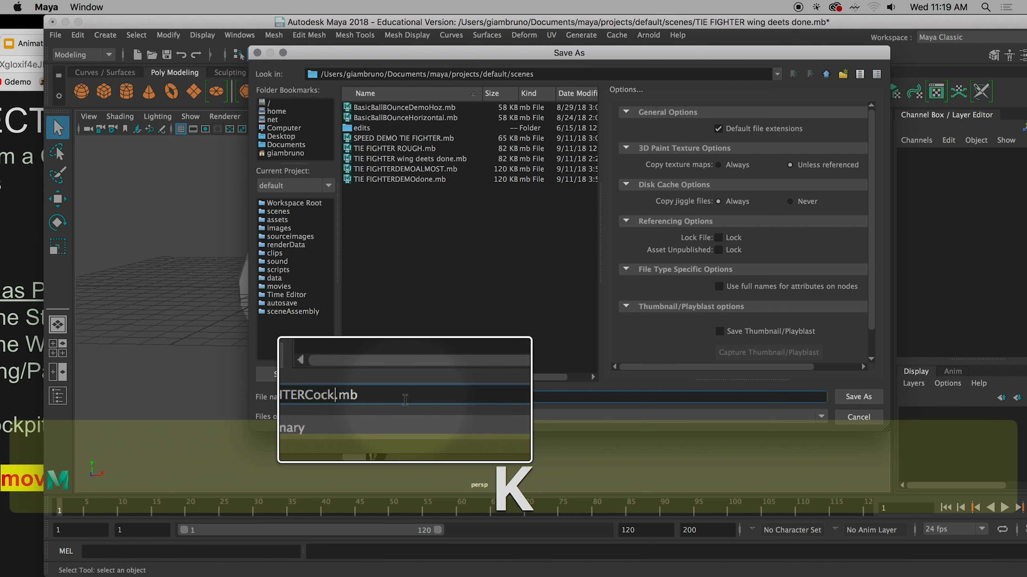
text(pitSta)
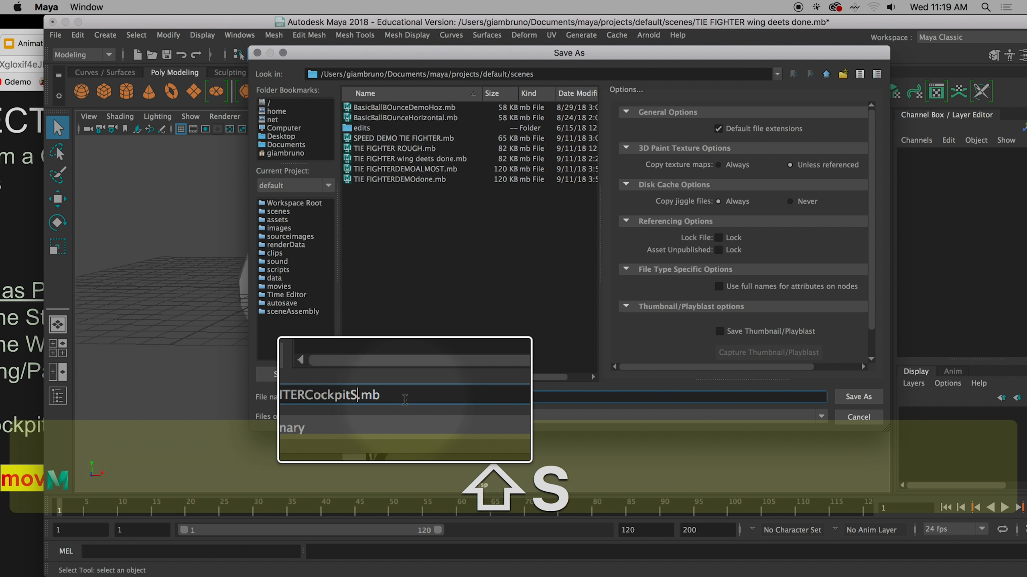
text(rt)
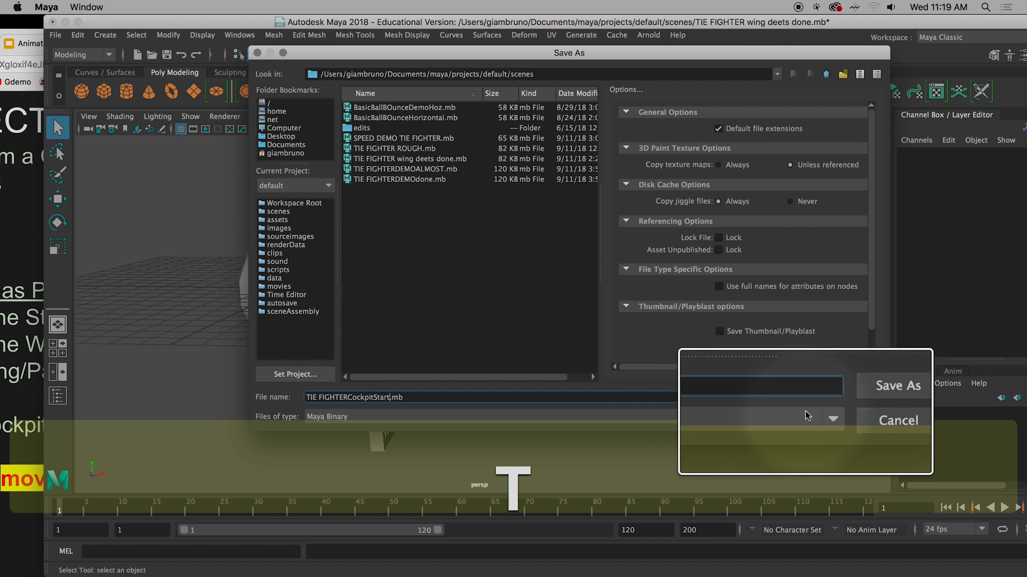
click(858, 397)
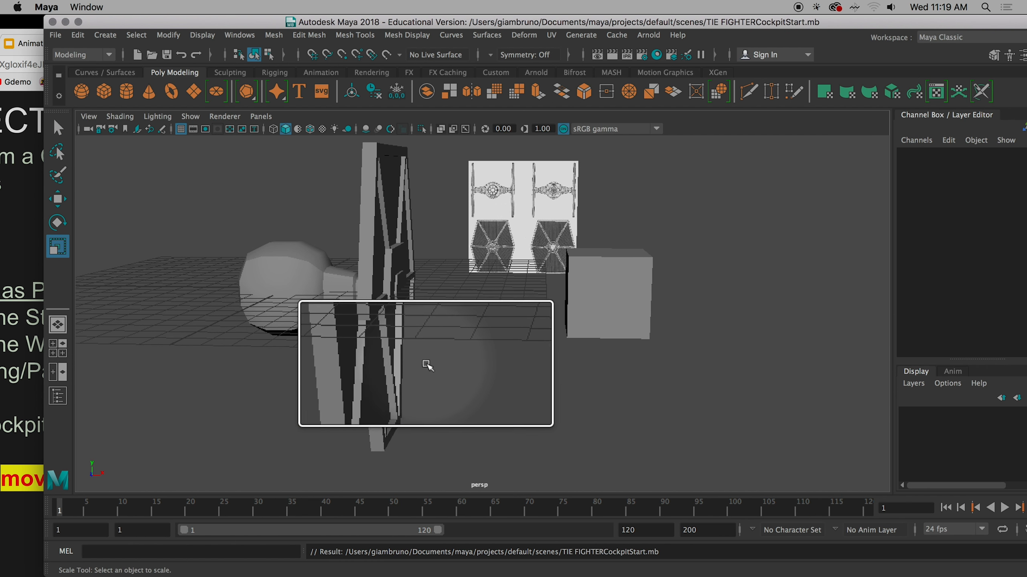
Select the separate cube that stands beyond the TIE fighter's wing panel.
key(ctrl)
alt+drag(355, 353, 485, 363)
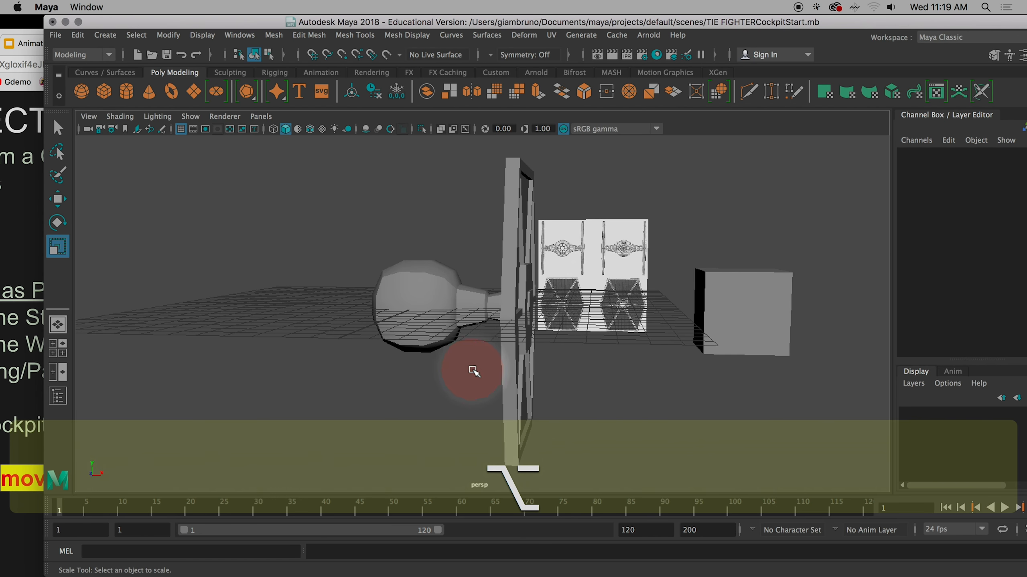
scroll(477, 371, up, 5)
click(429, 317)
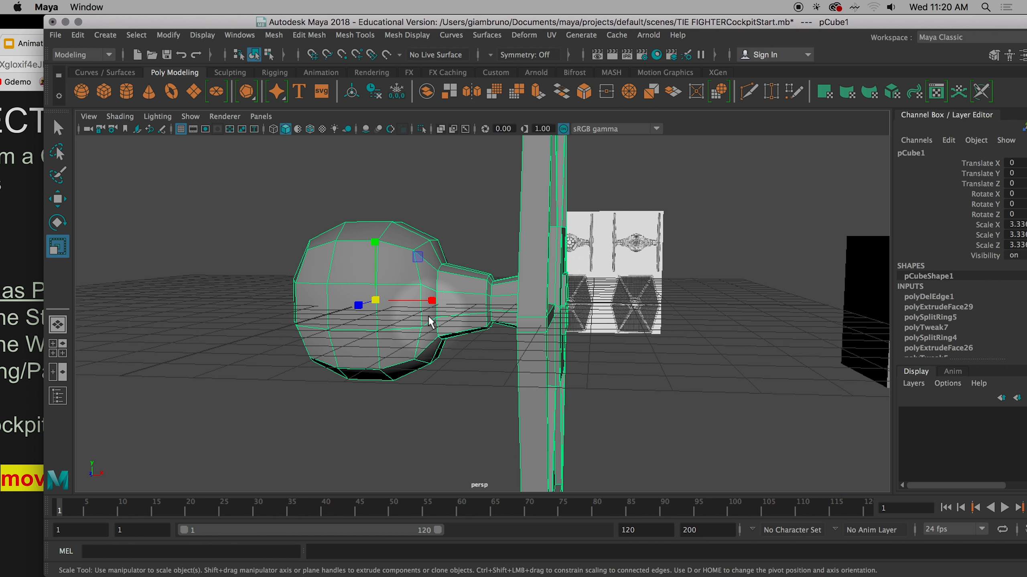
alt+drag(489, 339, 503, 342)
alt+middle_drag(667, 358, 360, 330)
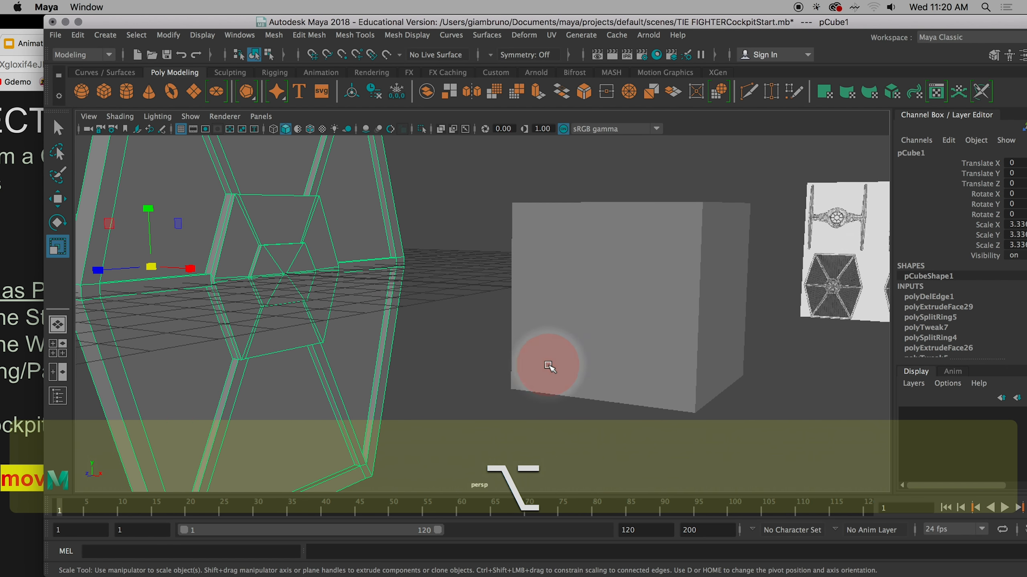
click(580, 350)
alt+drag(471, 365, 481, 395)
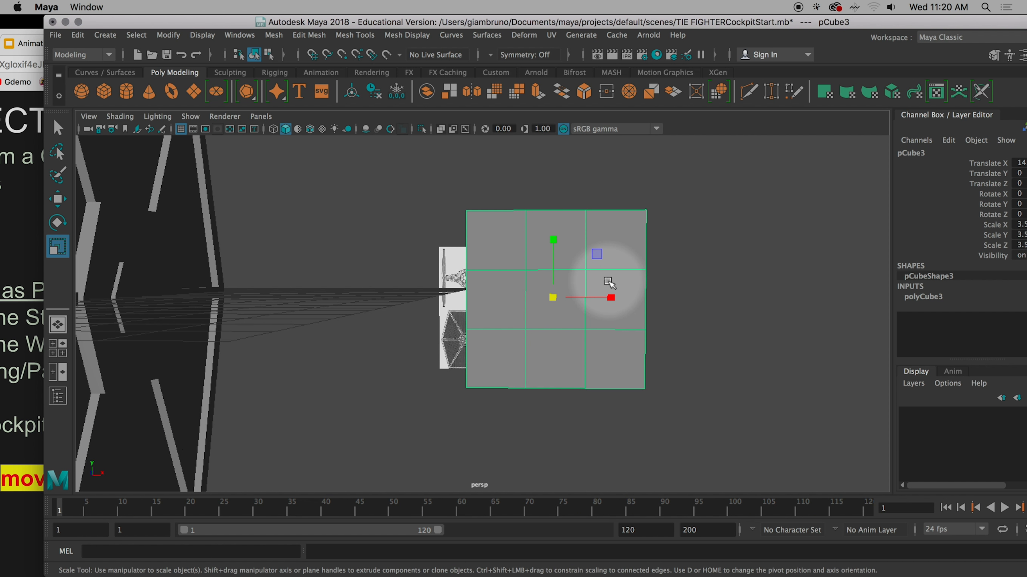
Insert a vertical edge loop through the centre of the cube's middle column, placing it in the front view.
click(356, 35)
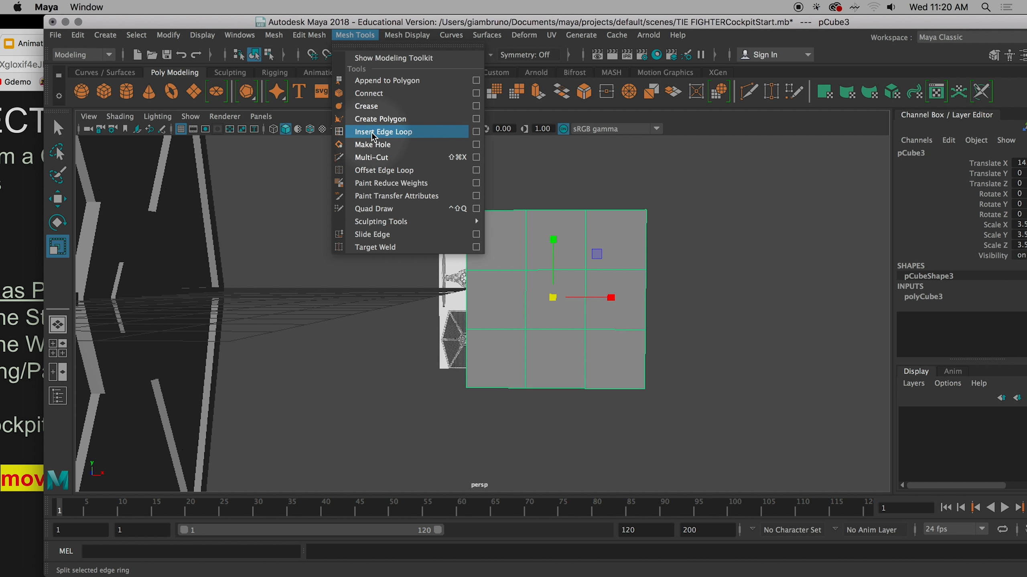
click(373, 135)
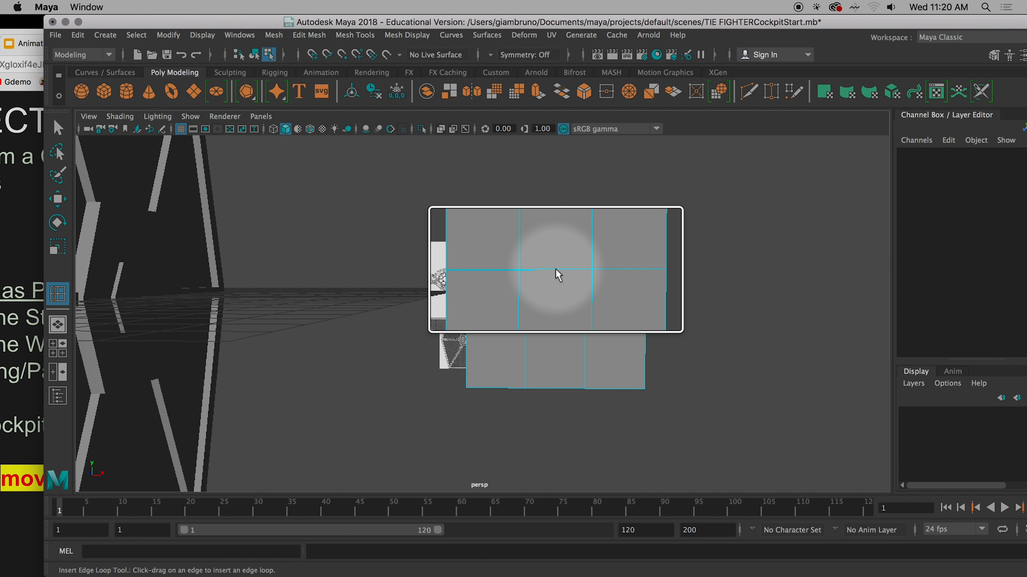
click(555, 269)
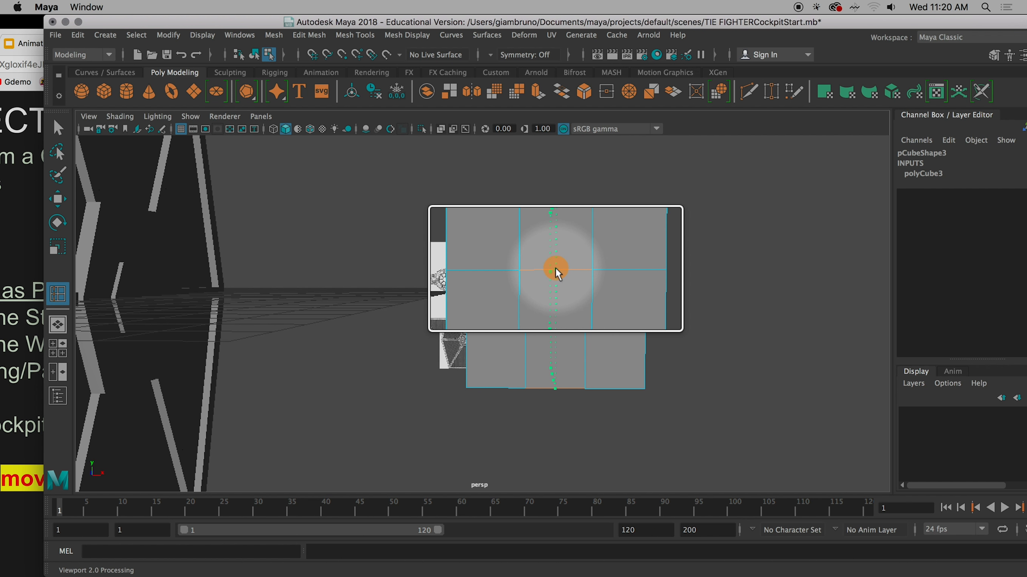
key(super+z)
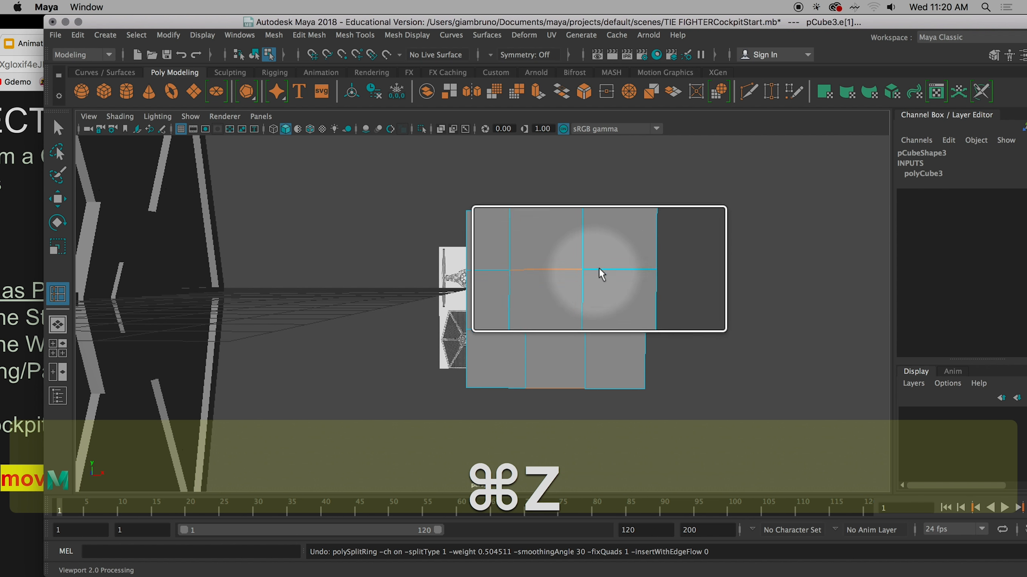
key(space)
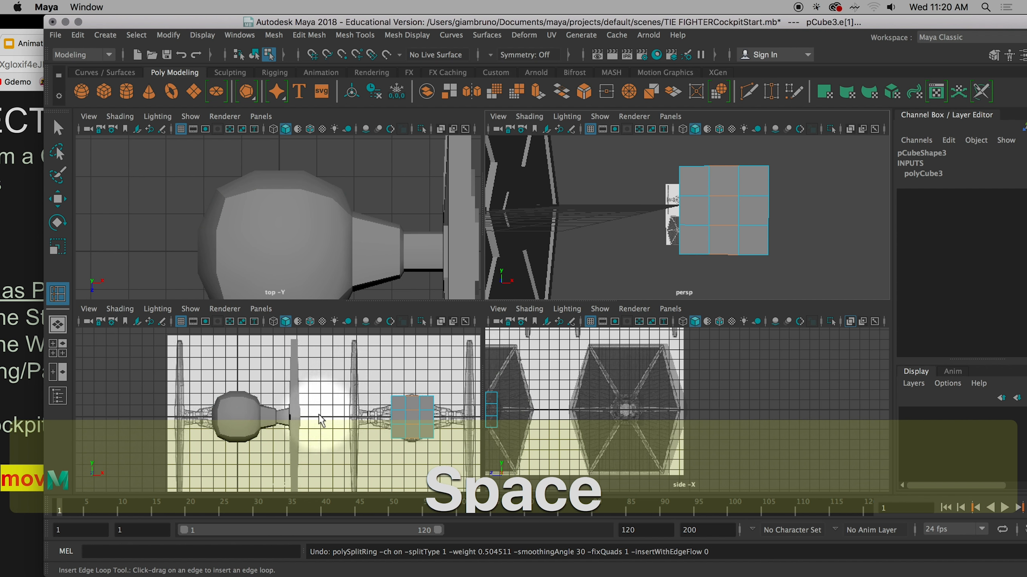
key(space)
alt+middle_drag(541, 403, 338, 392)
key(ctrl)
ctrl+scroll(574, 321, up, 6)
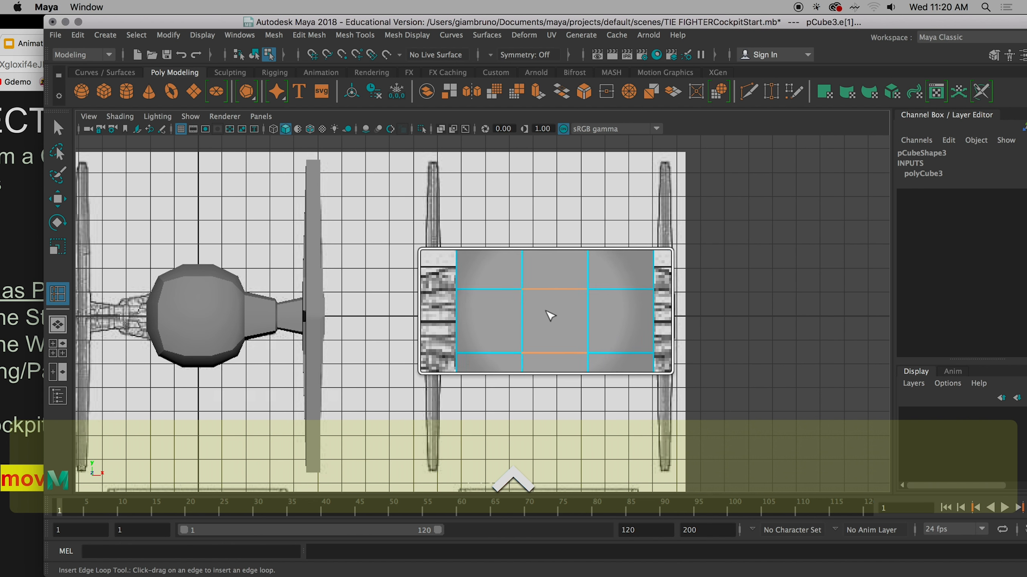
drag(552, 306, 552, 306)
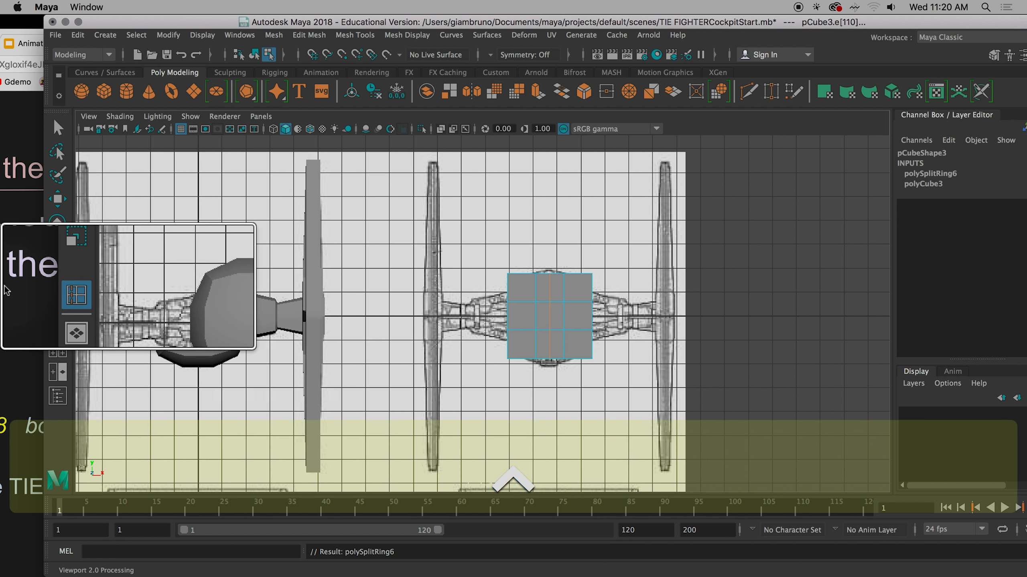
Switch to Chrome to review the TIE FIGHTER project slide with its cut-loop flattening command, and return to Maya.
click(23, 332)
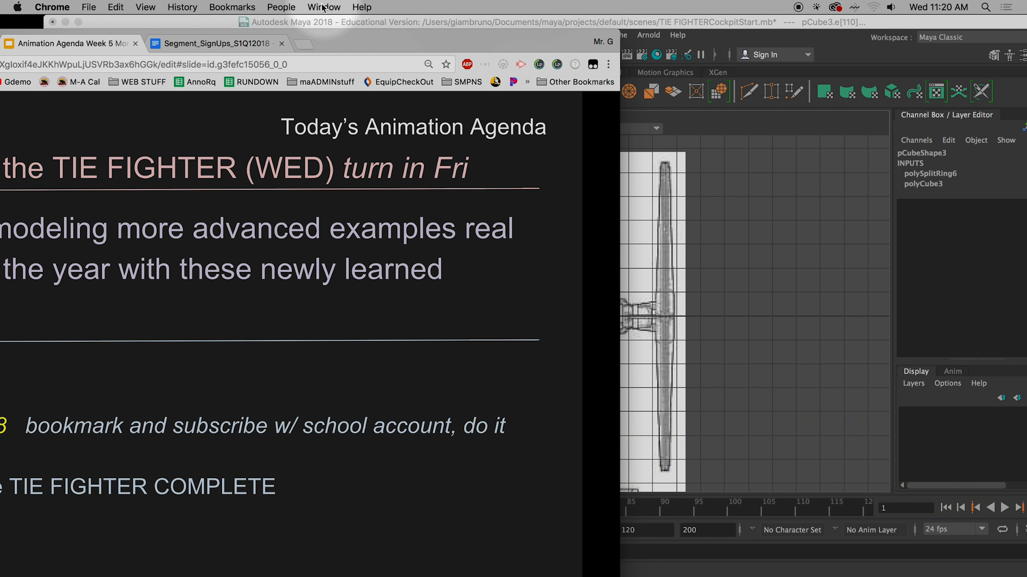
double_click(376, 37)
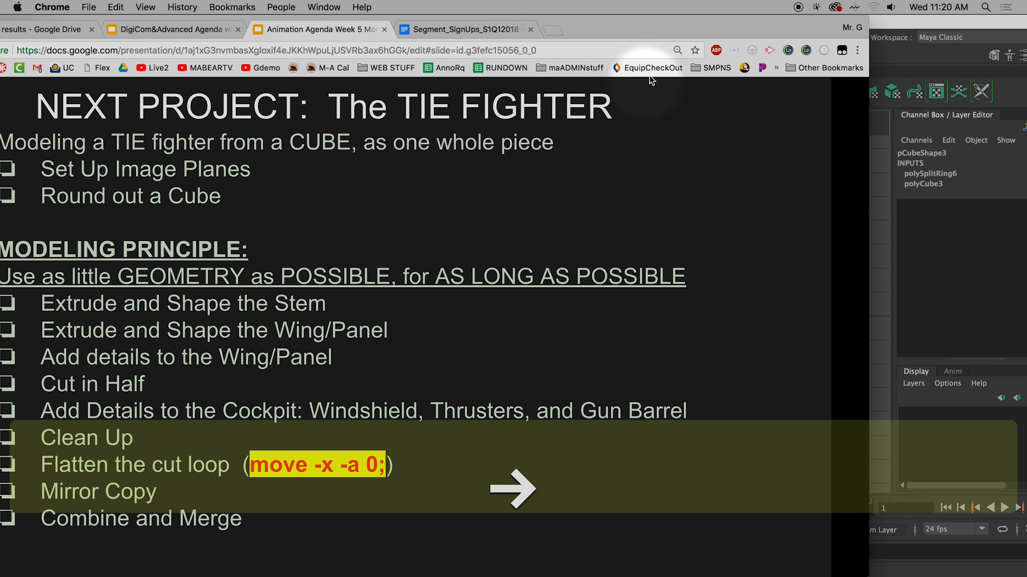
drag(626, 31, 691, 31)
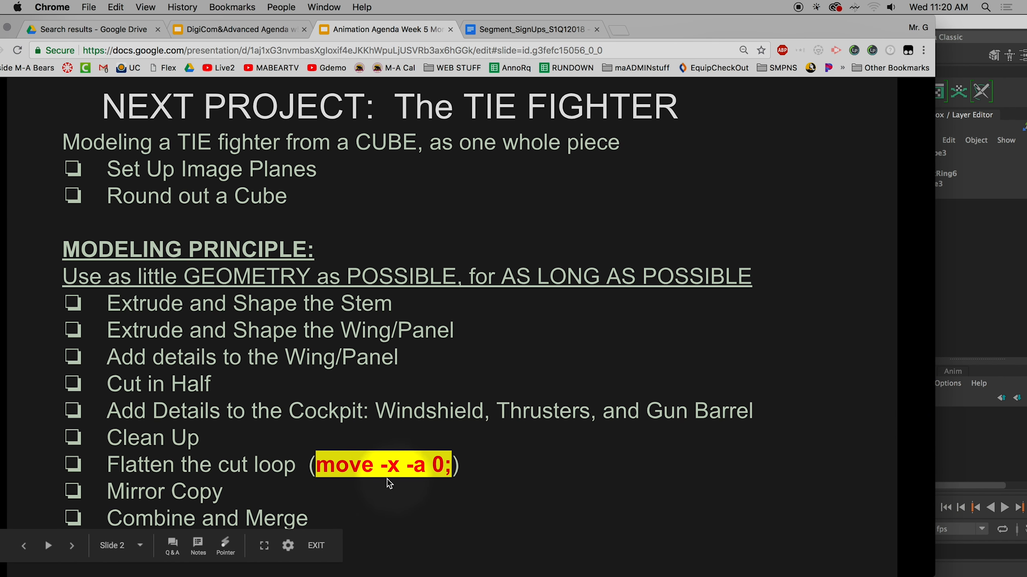
click(966, 24)
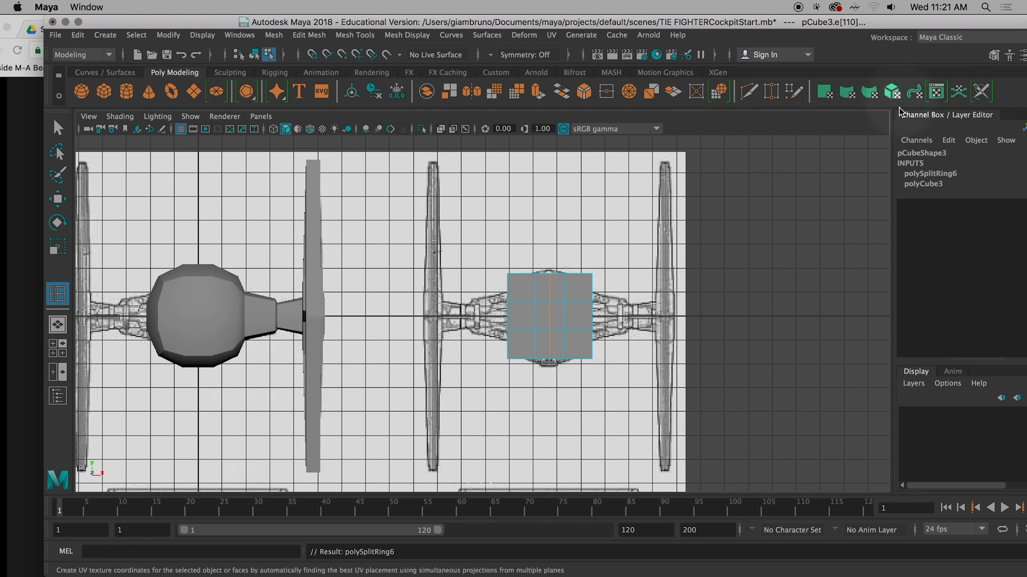
Try inserting a horizontal edge loop across the cube's middle row with Insert Edge Loop, and undo it.
scroll(547, 326, up, 5)
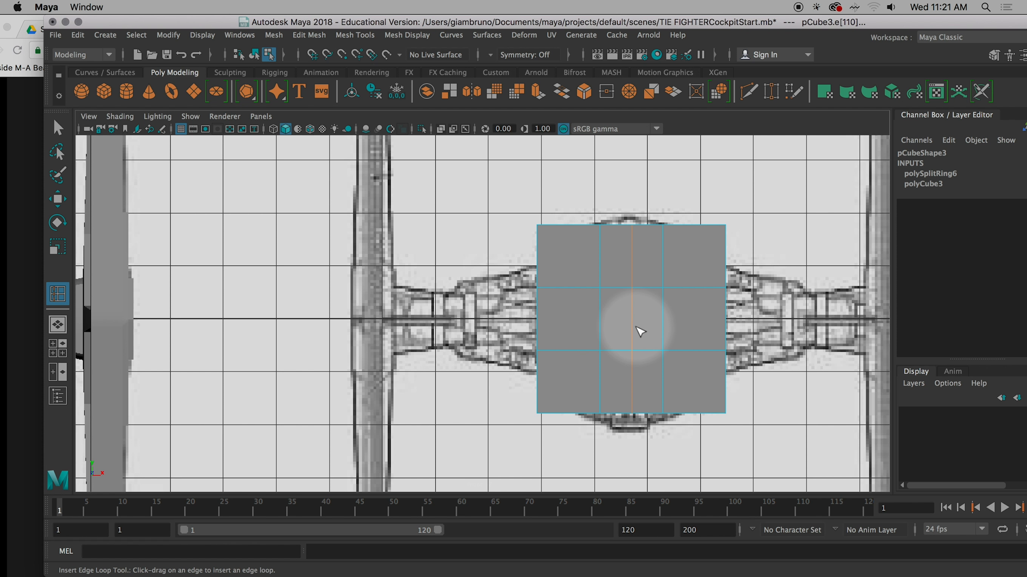
click(58, 129)
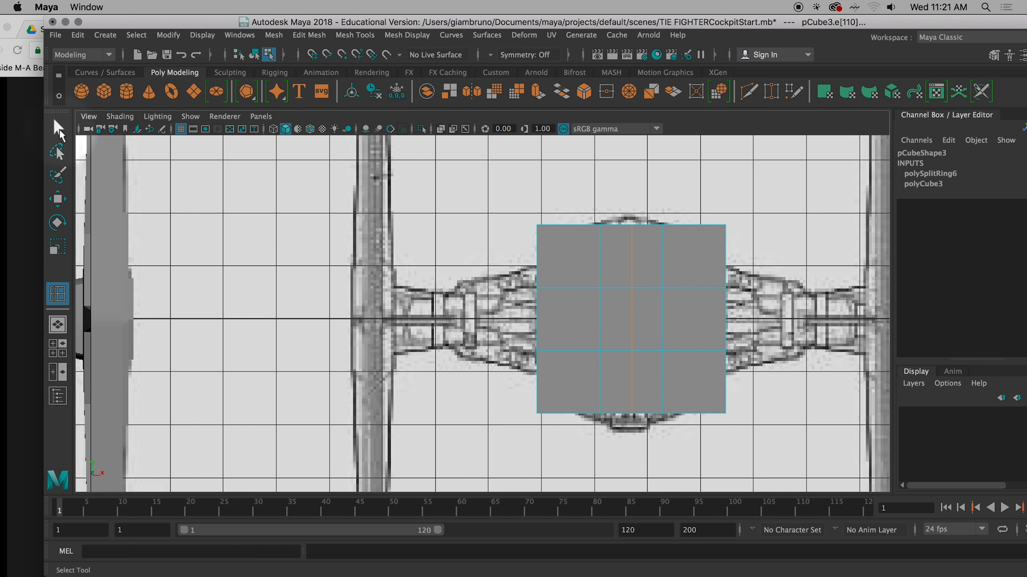
key(q)
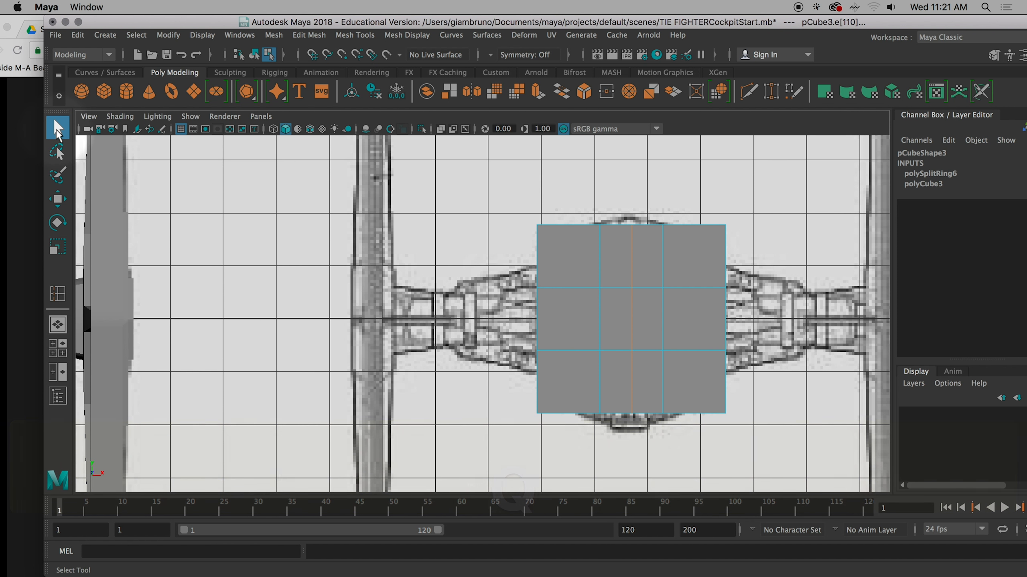
click(56, 131)
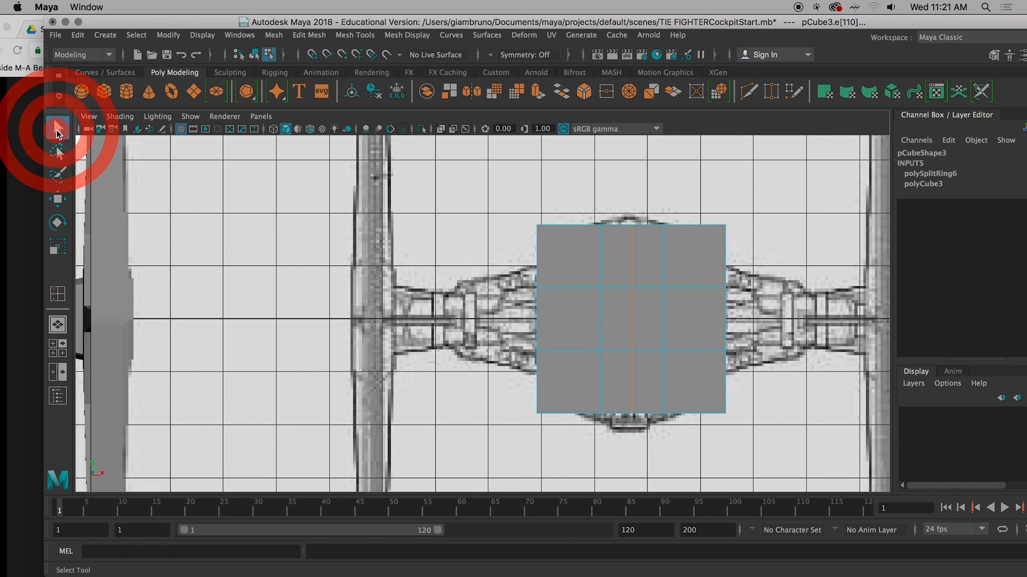
click(59, 296)
click(626, 301)
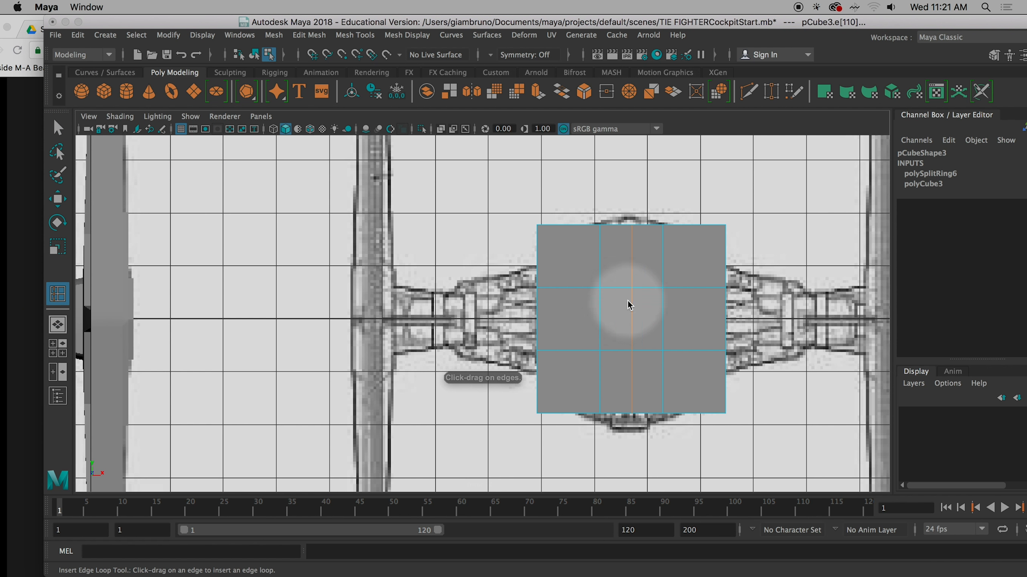
click(355, 36)
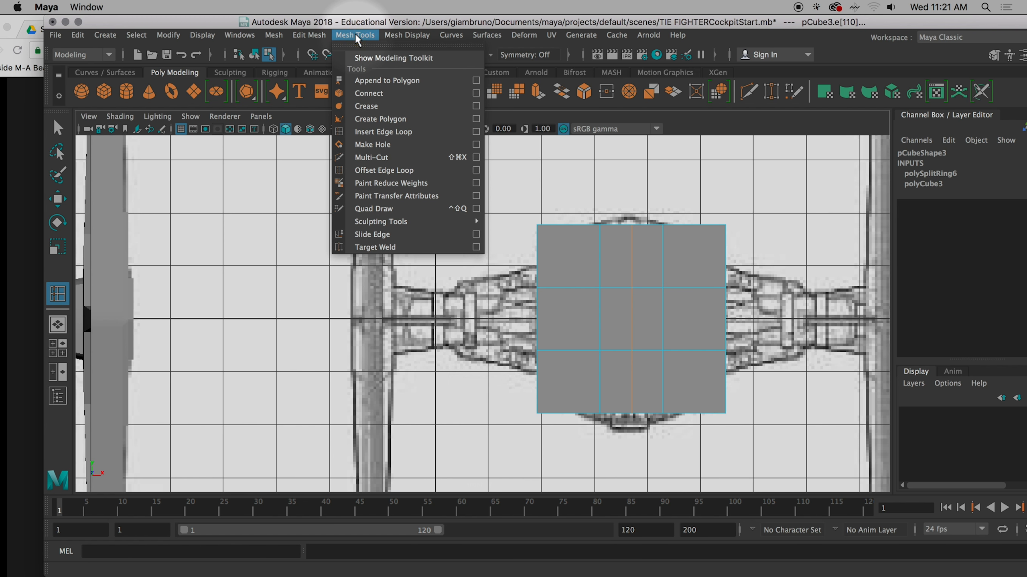
click(388, 132)
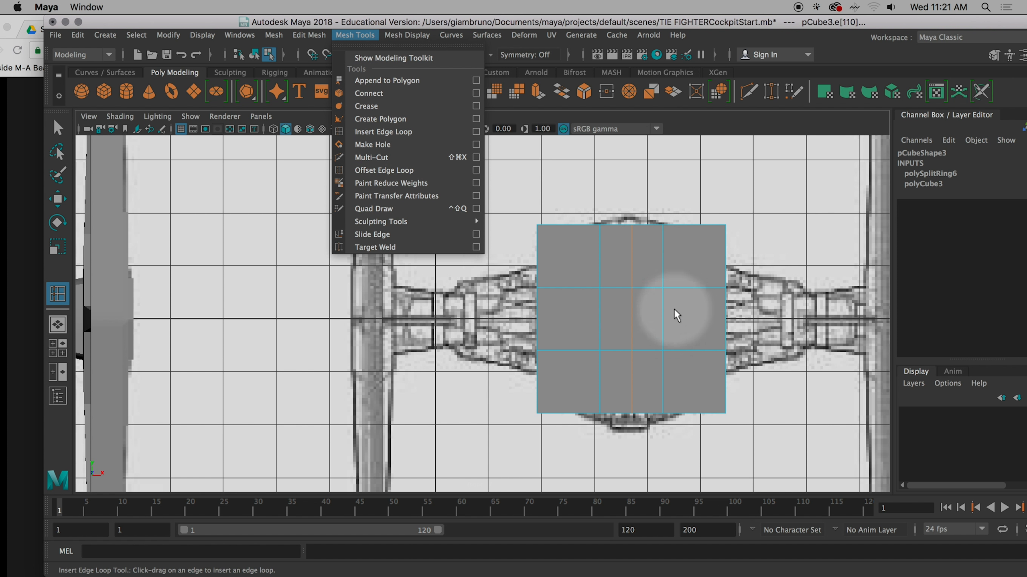
click(622, 318)
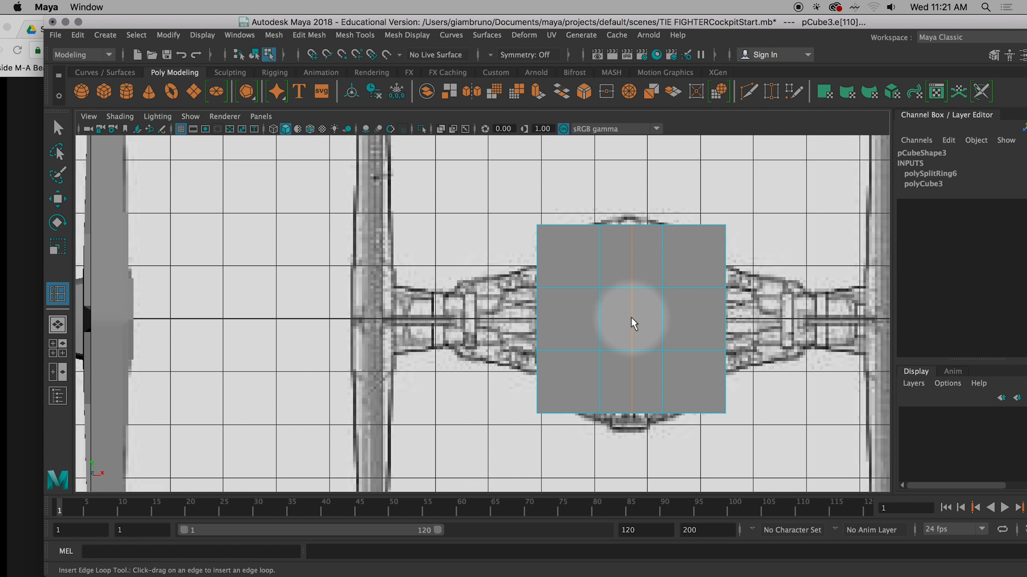
click(631, 318)
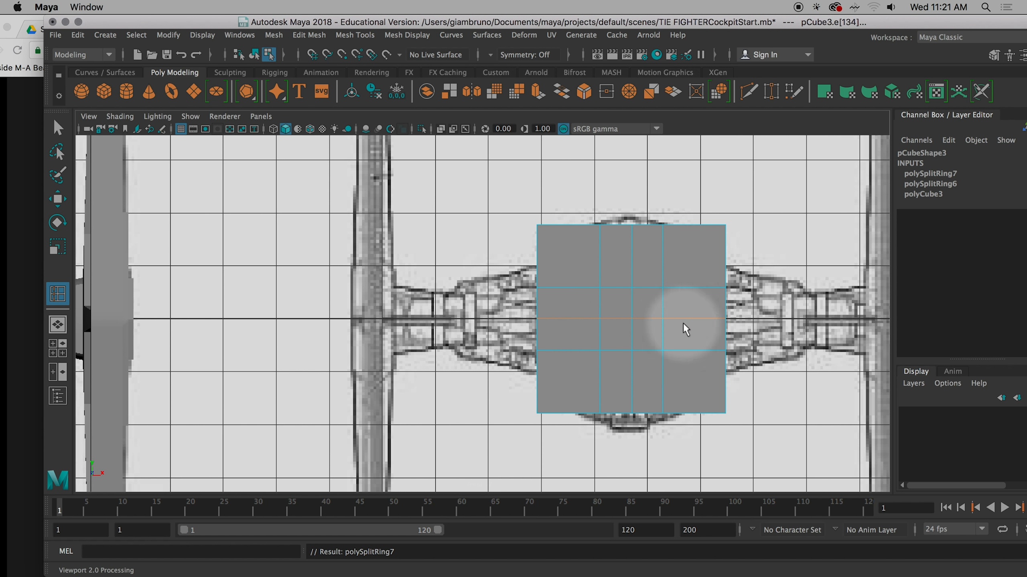
key(super+z)
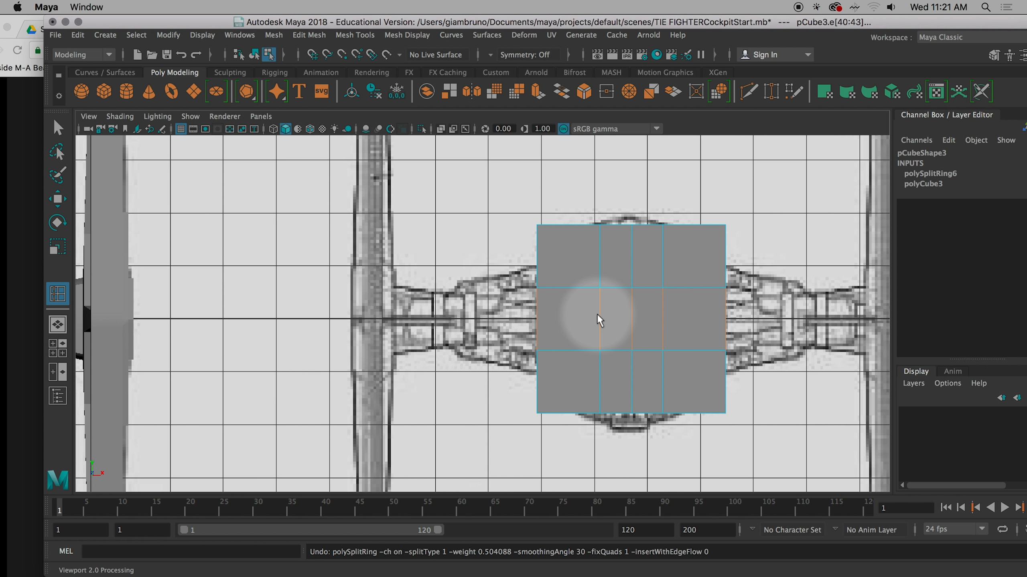
Activate the Select Tool and check the marquee Camera-based selection option in its settings.
key(q)
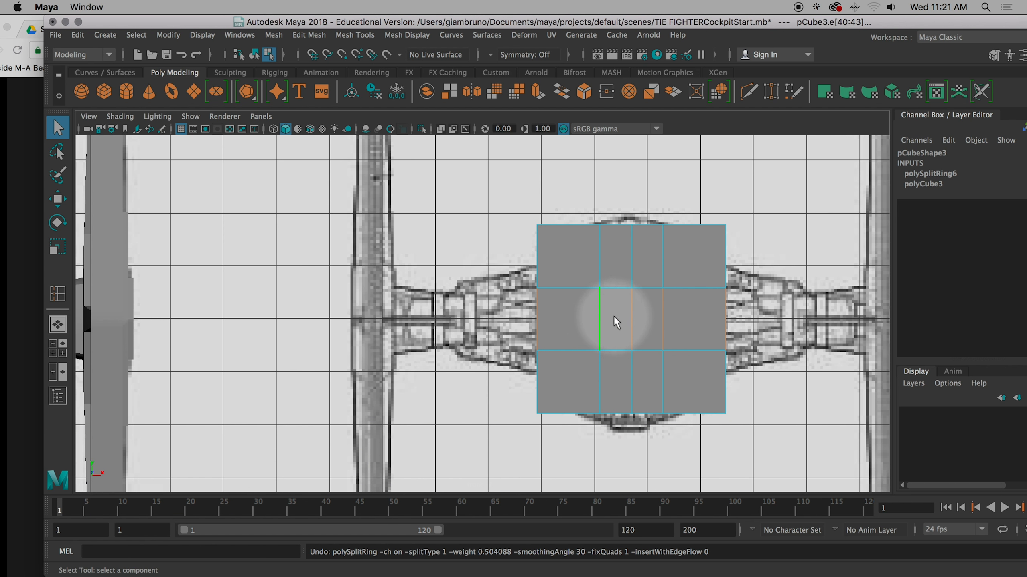
double_click(58, 130)
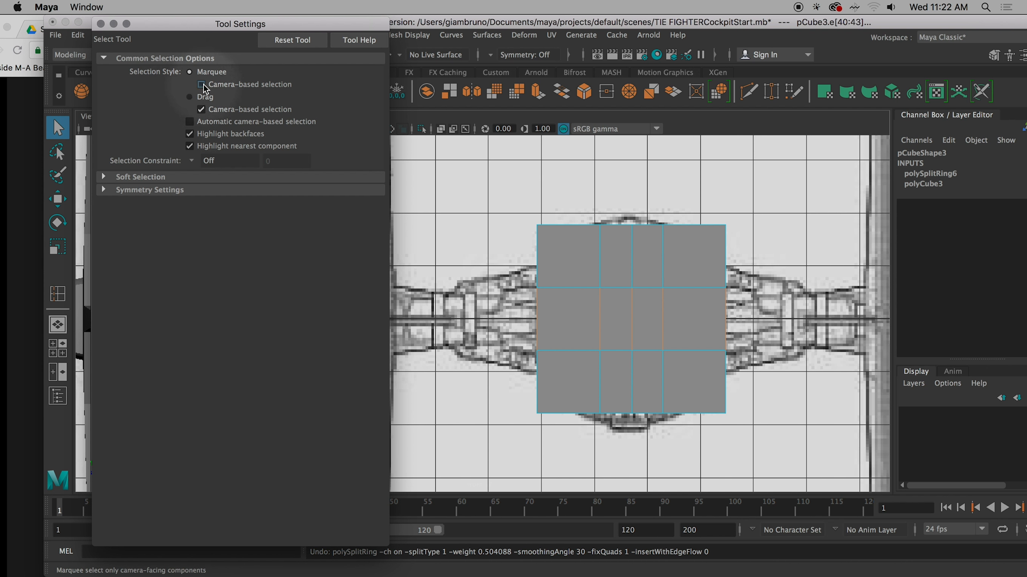
click(101, 23)
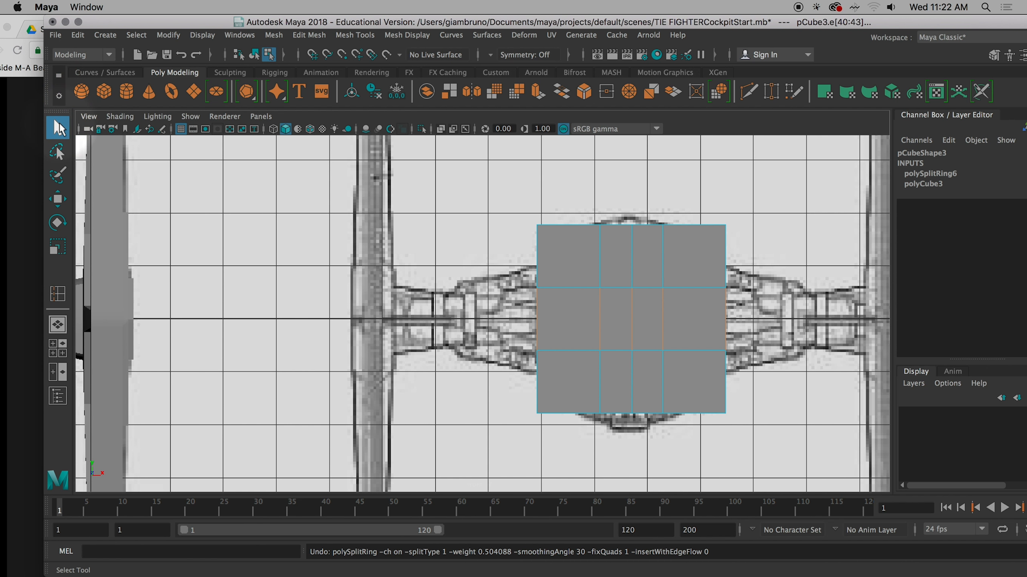
Switch the cube to face selection and check that the Select Tool's marquee Camera-based selection is off.
double_click(58, 127)
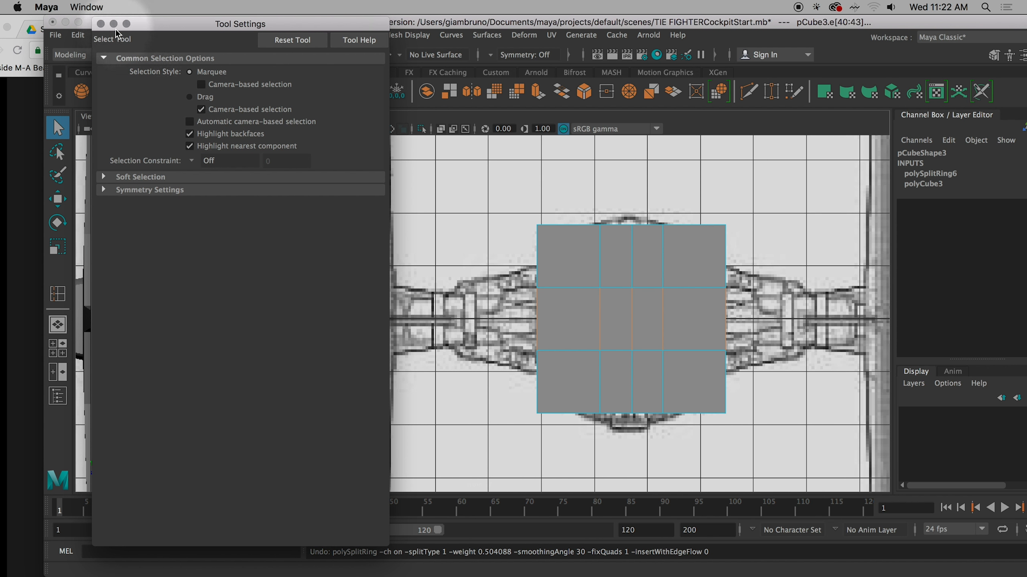
click(101, 23)
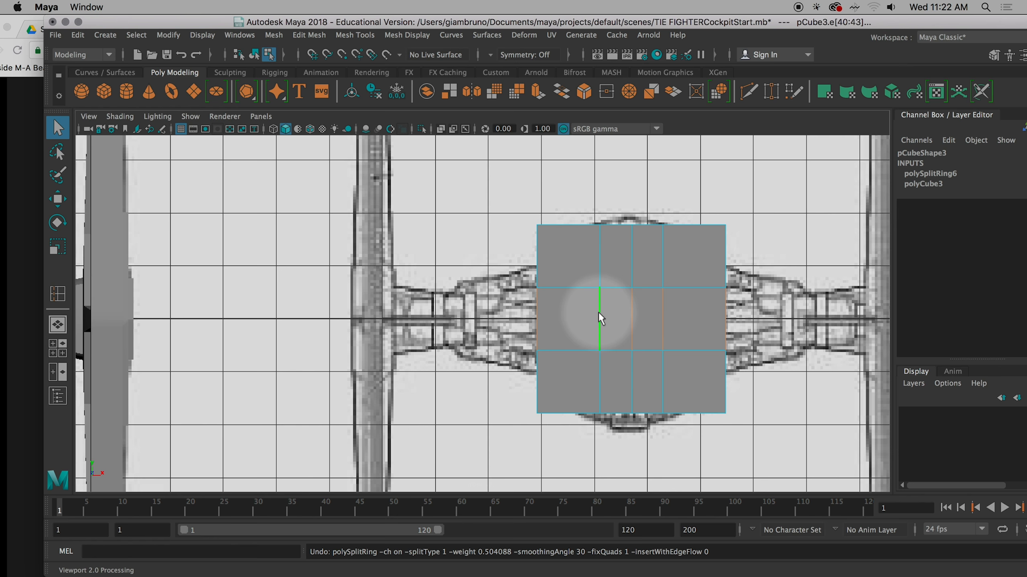
right_drag(598, 311, 597, 232)
right_drag(601, 328, 600, 234)
click(58, 128)
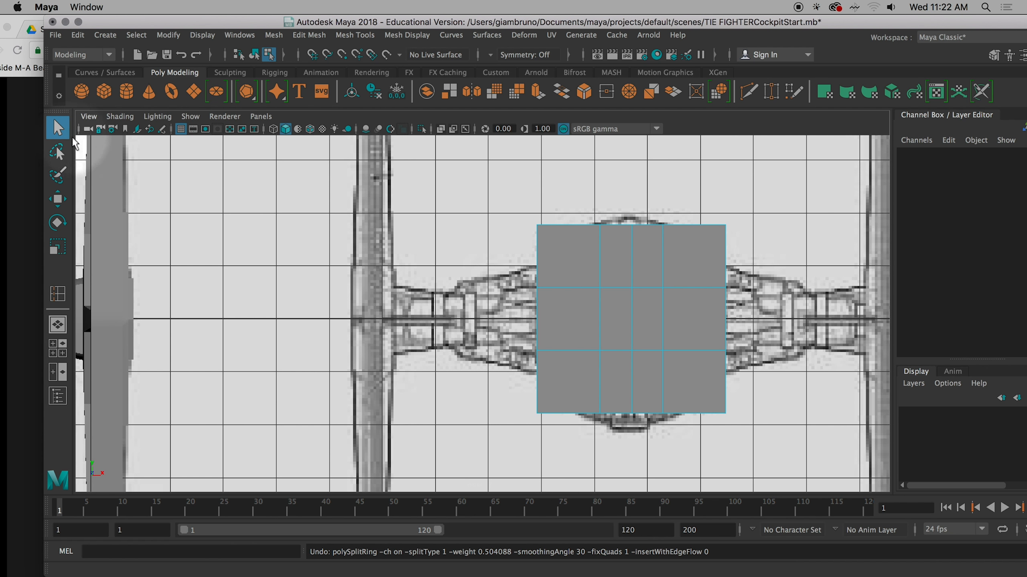
double_click(57, 128)
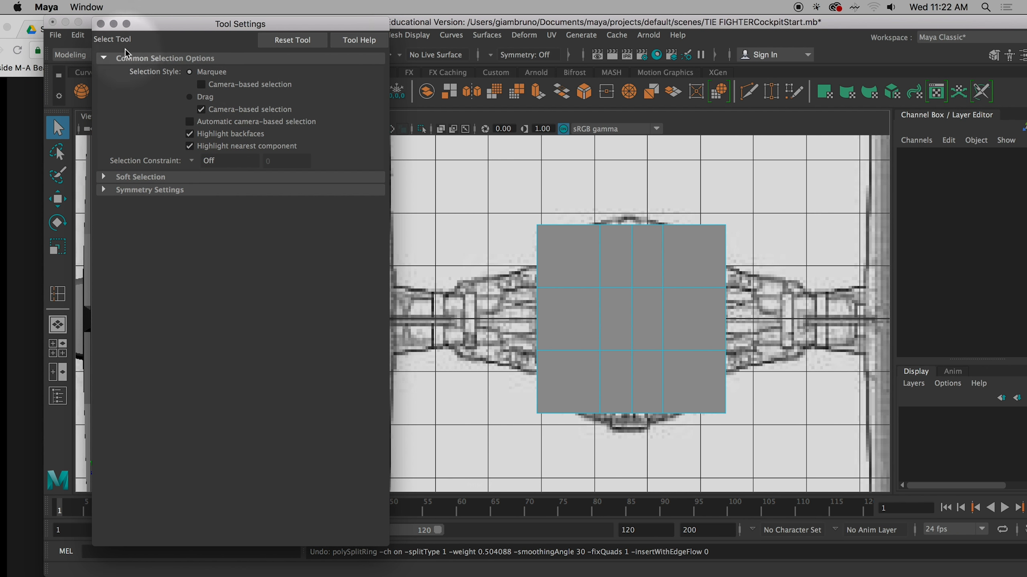
click(101, 24)
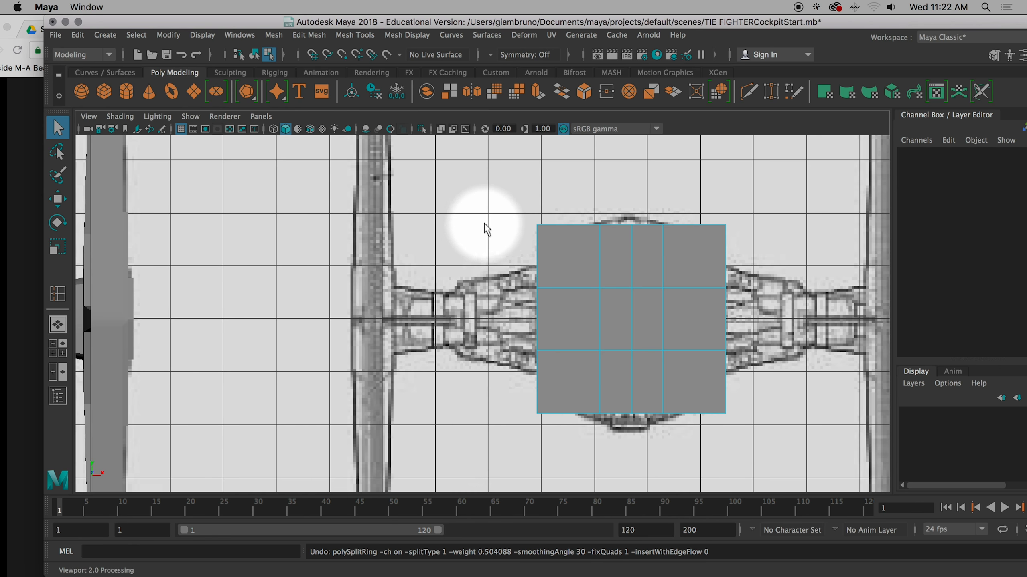
Marquee-select all faces on the left half of the cube in the front view, front and back, and delete them.
drag(485, 222, 619, 460)
click(488, 193)
drag(488, 193, 621, 438)
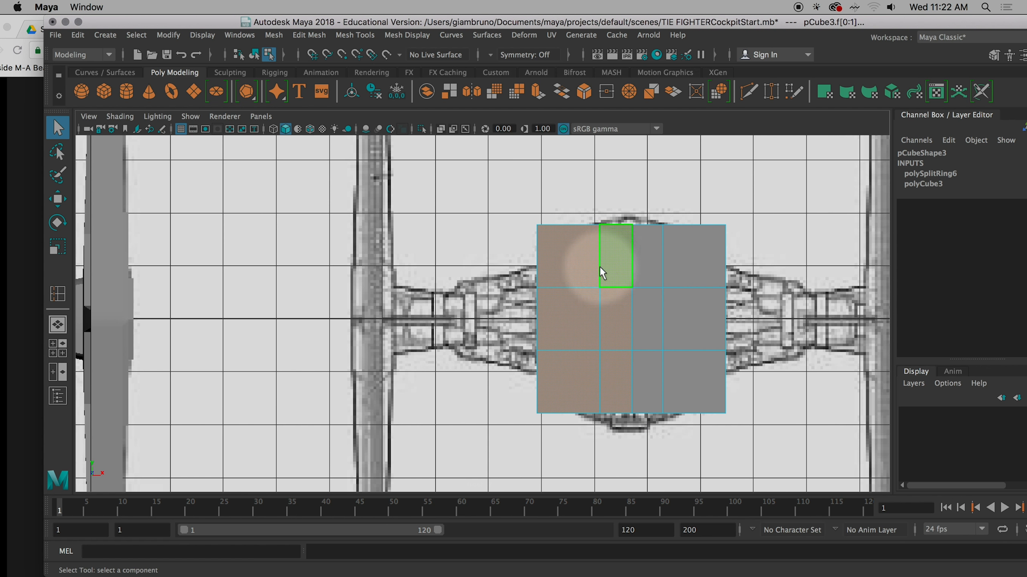
drag(651, 206, 764, 463)
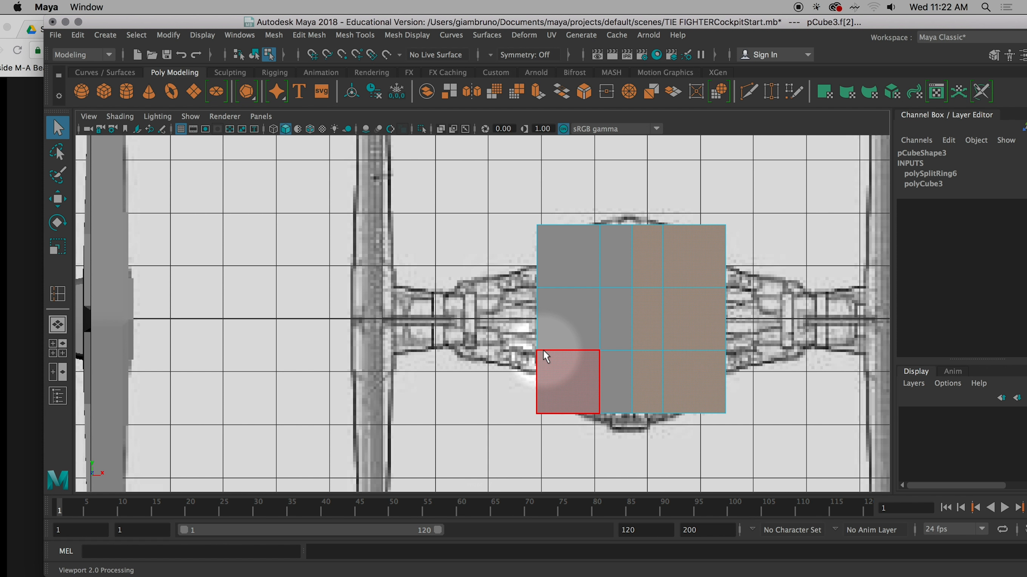
drag(487, 200, 604, 435)
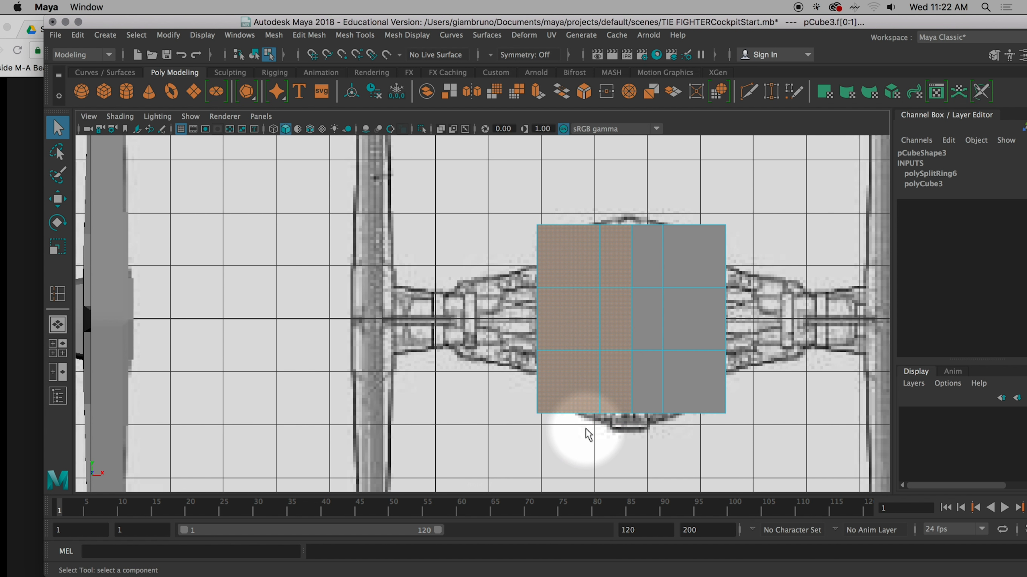
key(space)
mouse_move(624, 241)
alt+mouse_down()
mouse_move(614, 234)
mouse_move(728, 258)
mouse_move(633, 270)
mouse_move(571, 243)
mouse_move(613, 226)
alt+mouse_up()
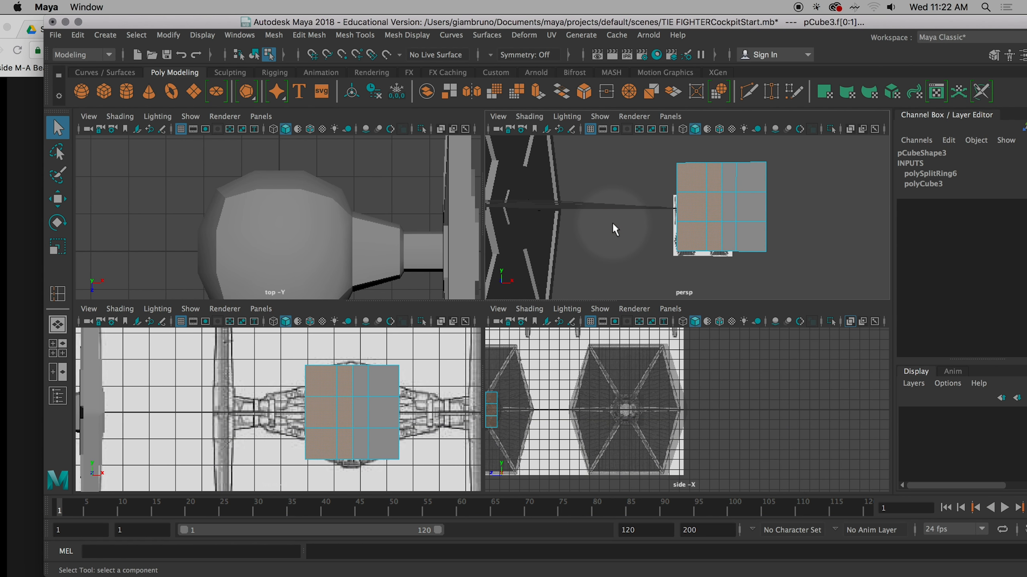
key(BackSpace)
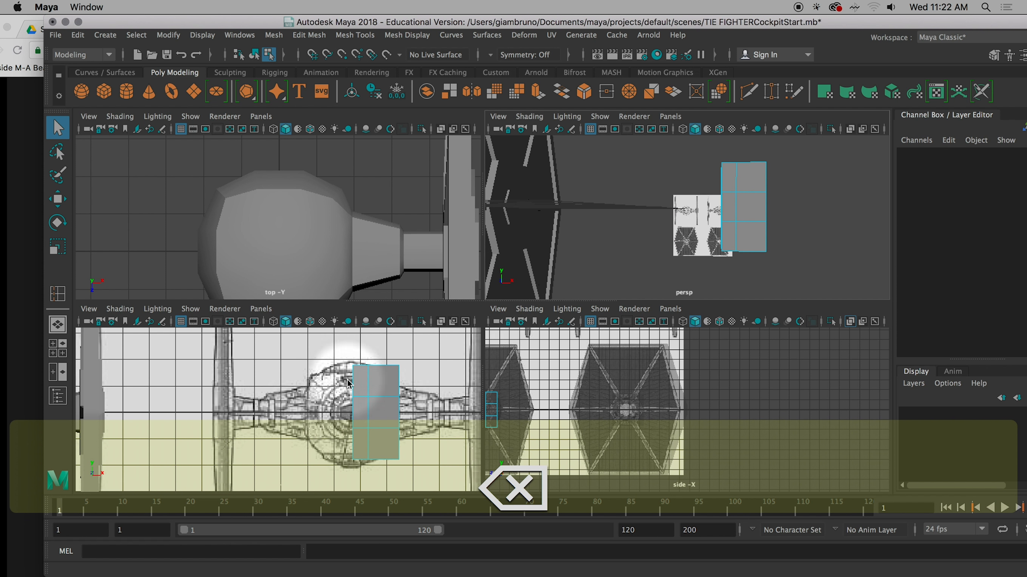
Insert a vertical edge loop through the centre of the TIE fighter's cockpit, aligned with the front view's centre grid line.
key(alt)
alt+drag(664, 270, 653, 240)
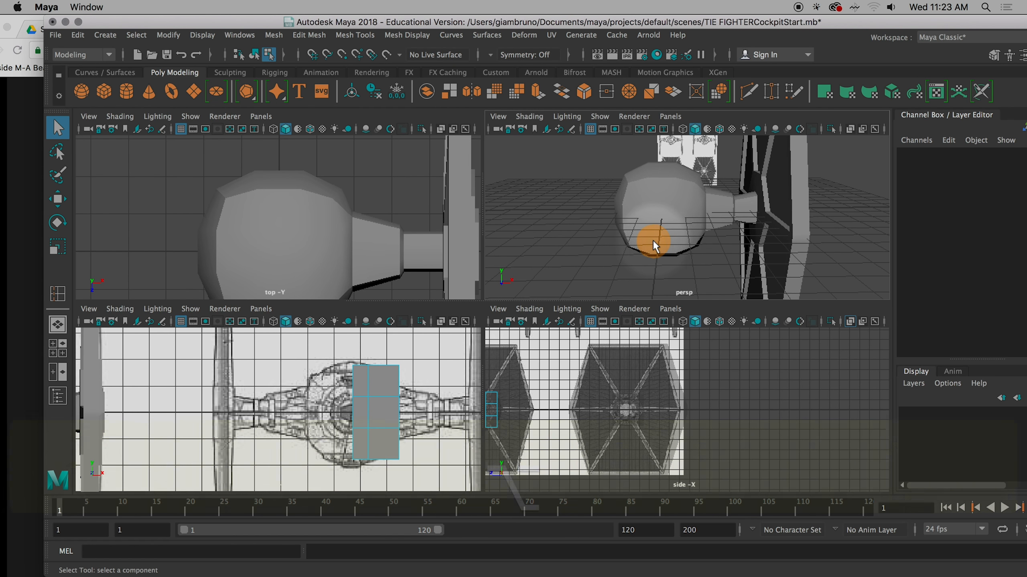
click(657, 222)
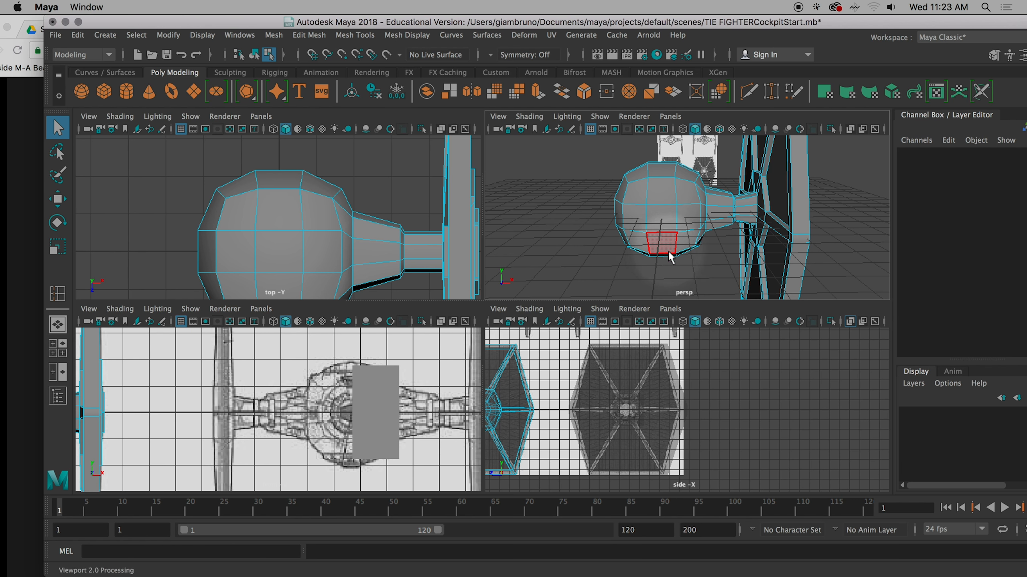
key(space)
key(f)
scroll(425, 309, down, 2)
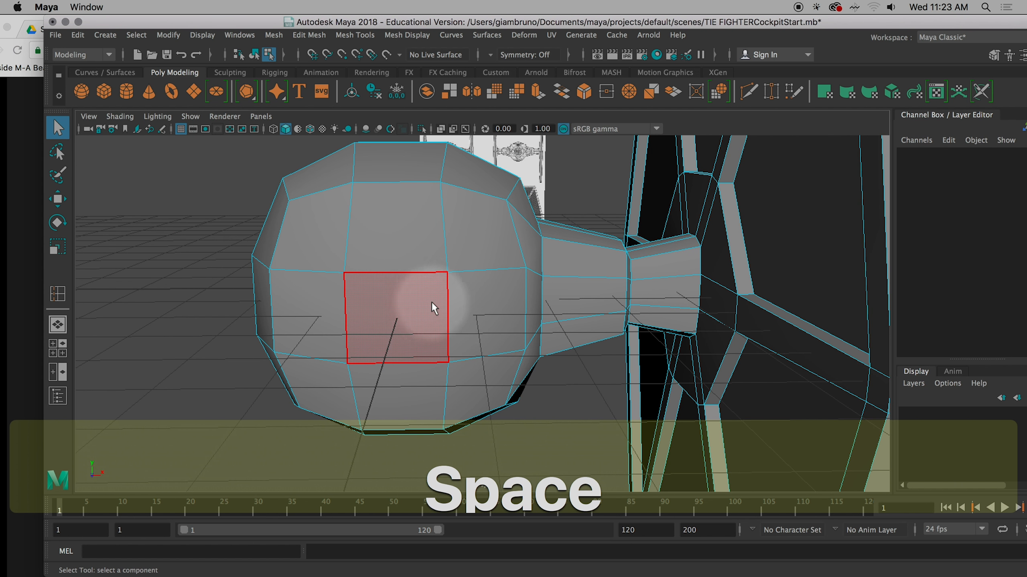
alt+drag(469, 297, 527, 316)
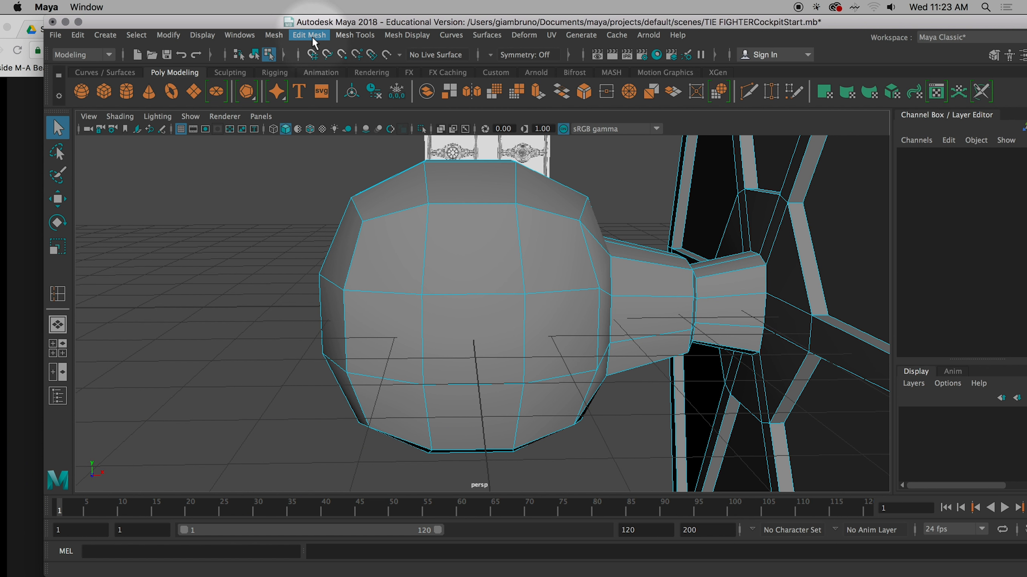
click(312, 37)
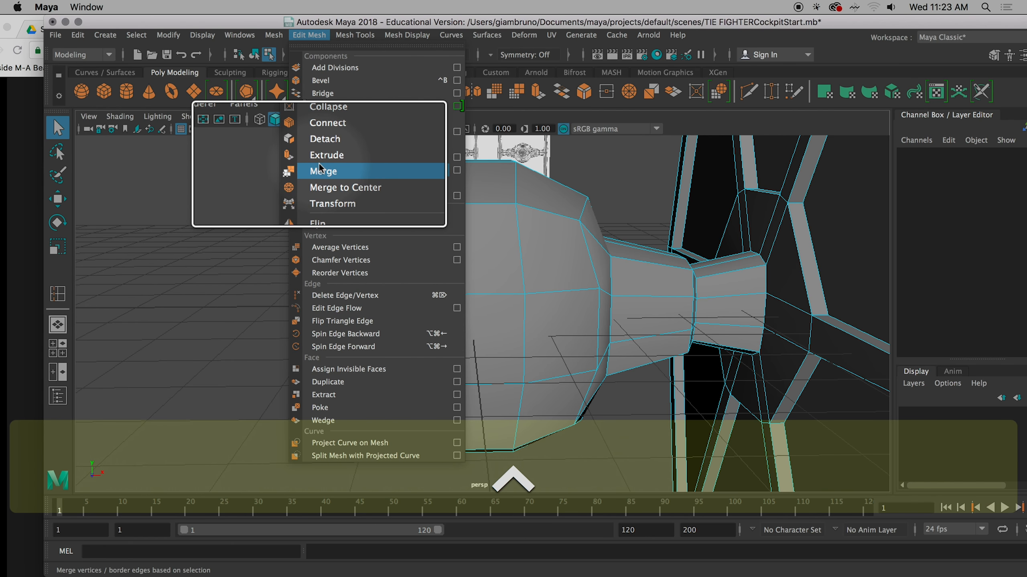
mouse_move(350, 36)
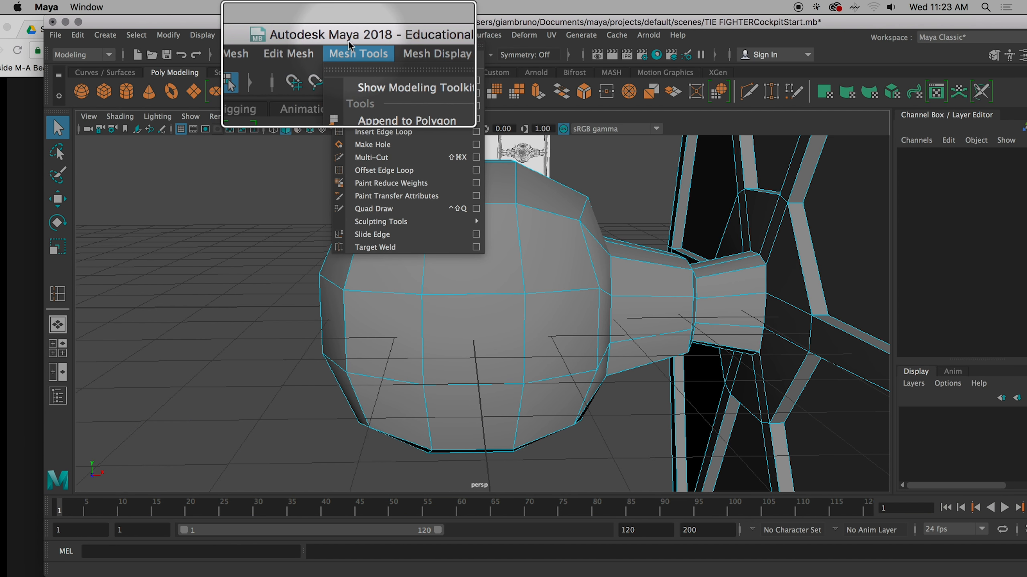
click(370, 132)
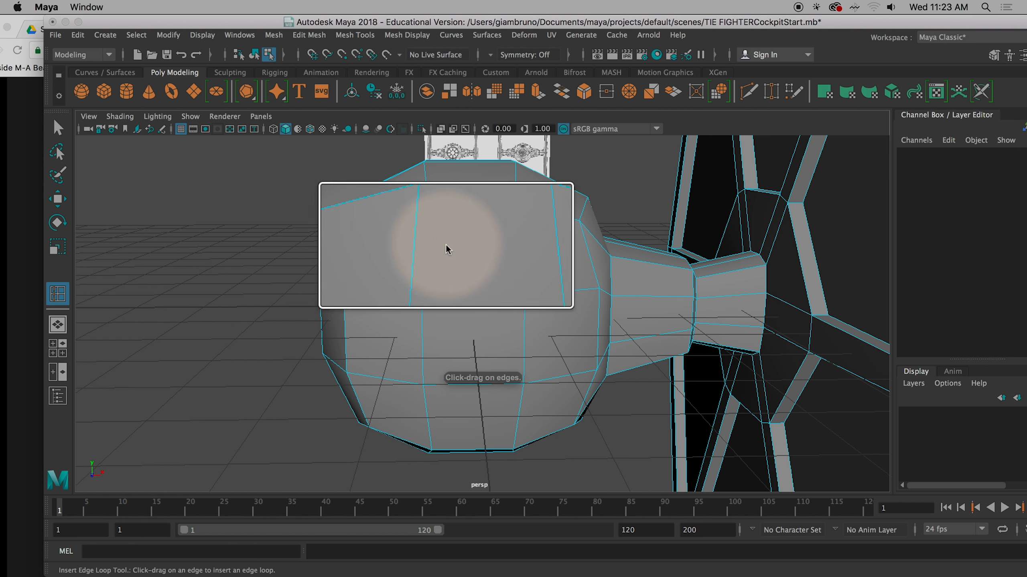
key(space)
key(space)
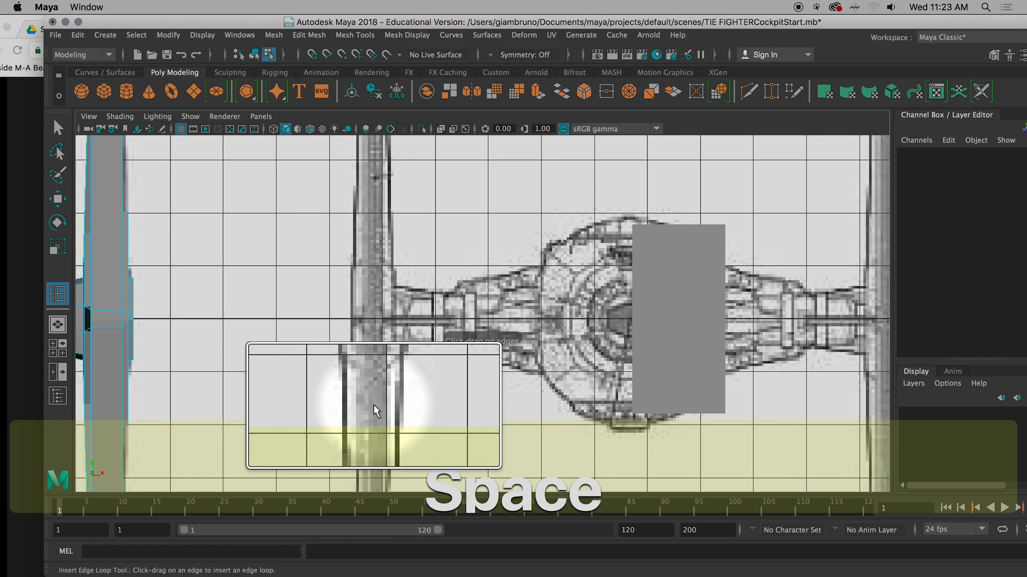
alt+middle_drag(299, 371, 763, 362)
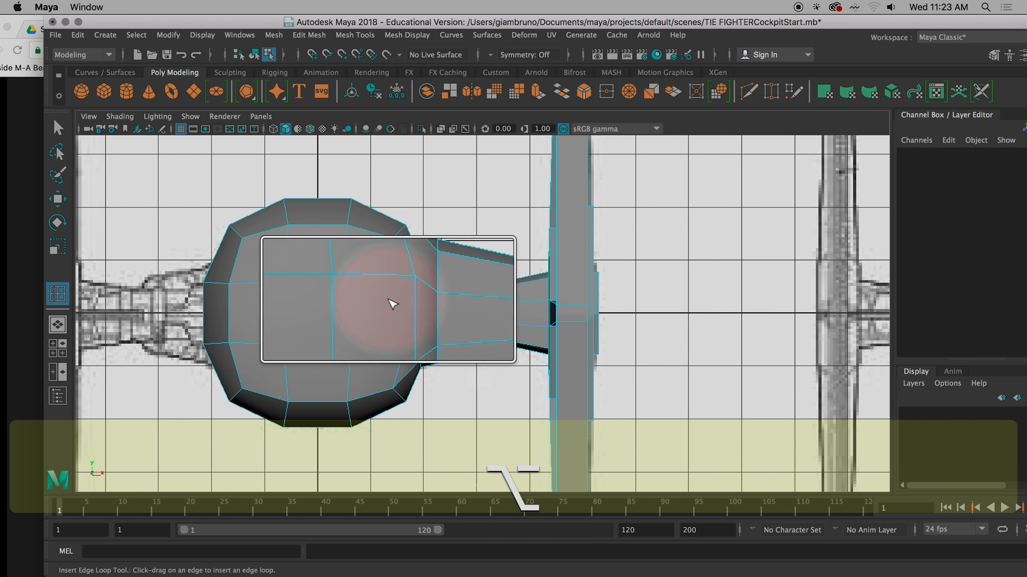
drag(322, 284, 319, 287)
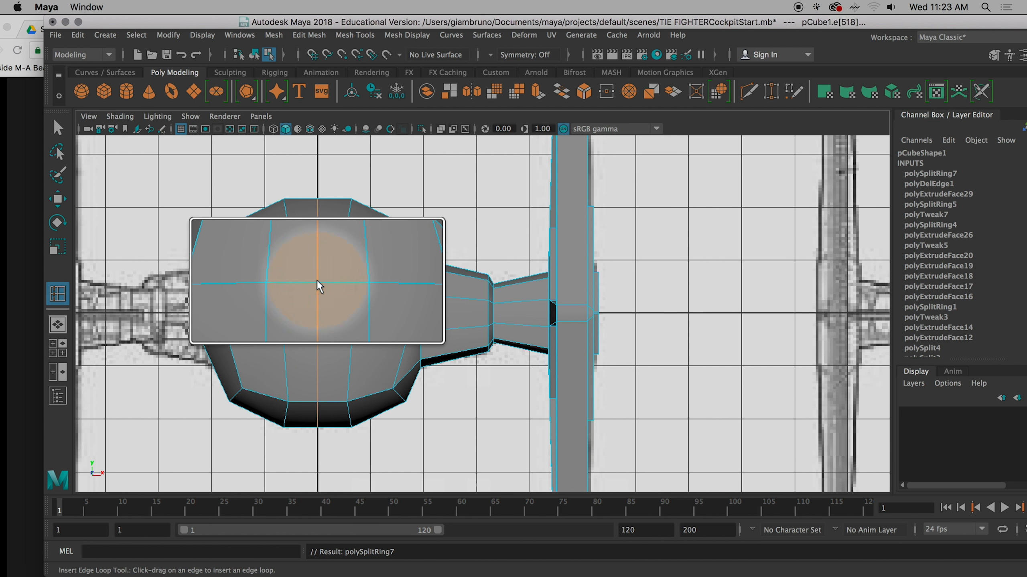
key(q)
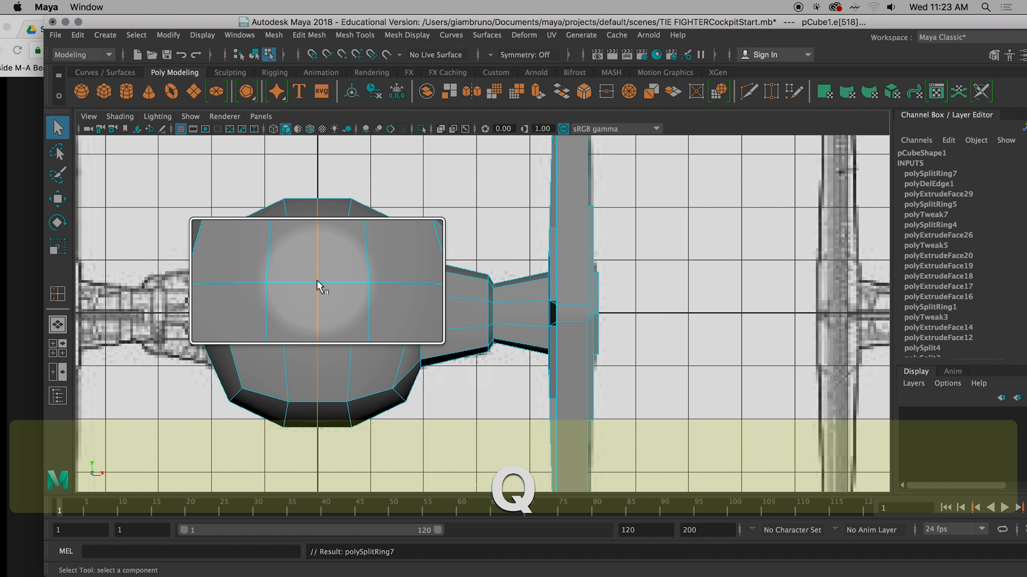
Check the Select Tool's marquee options, then marquee-select the faces on the left half of the cockpit in face mode and delete them.
double_click(57, 127)
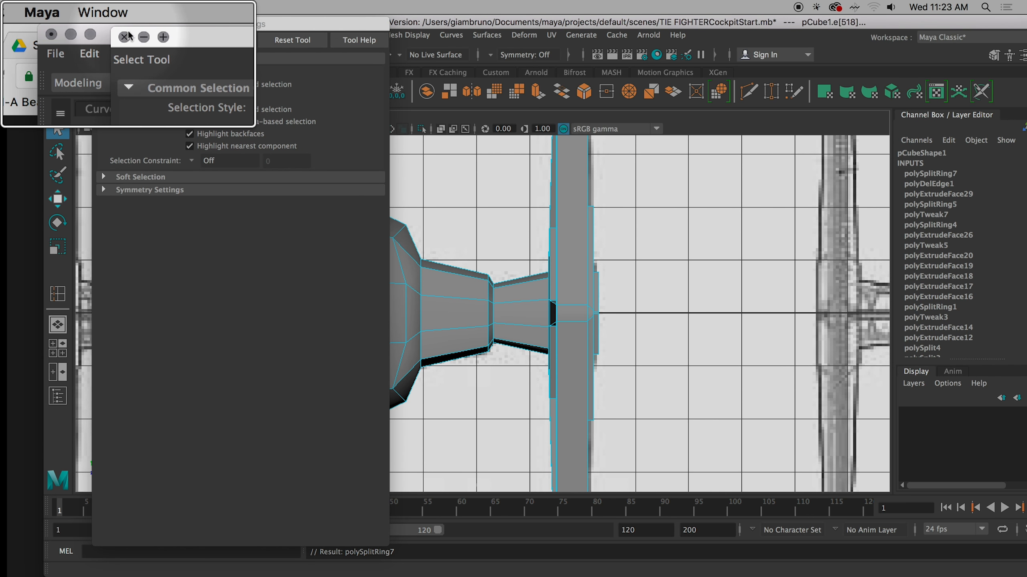
click(100, 23)
right_drag(268, 298, 272, 236)
drag(158, 186, 317, 439)
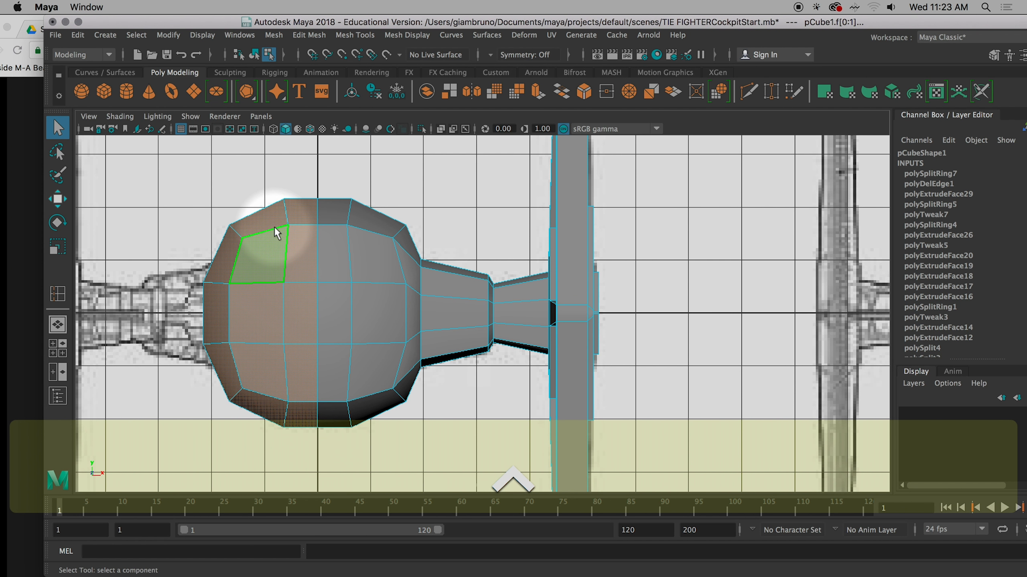
key(BackSpace)
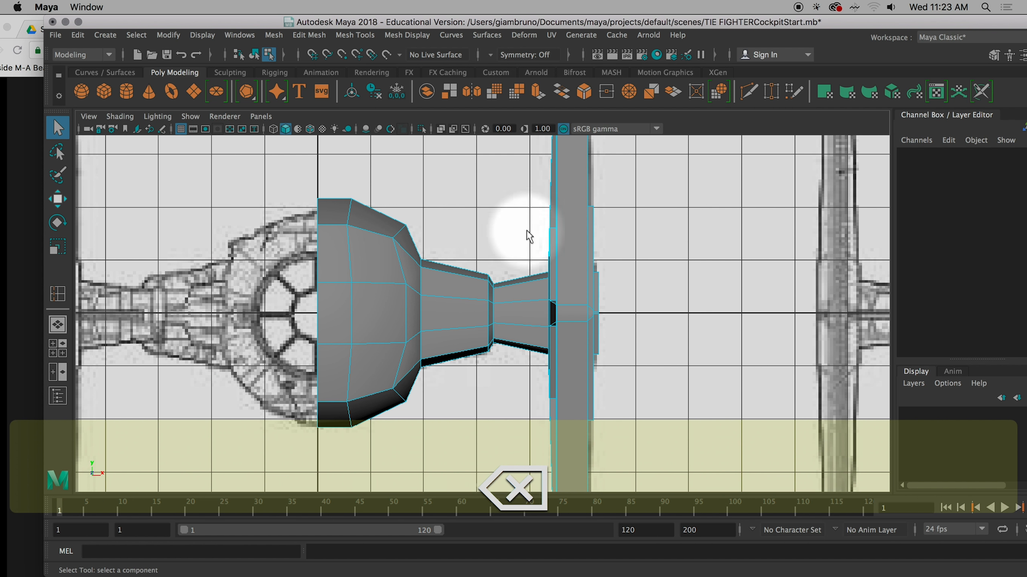
Inspect the halved fighter in perspective, switch to Chrome to review the TIE FIGHTER project checklist, and return to Maya.
key(space)
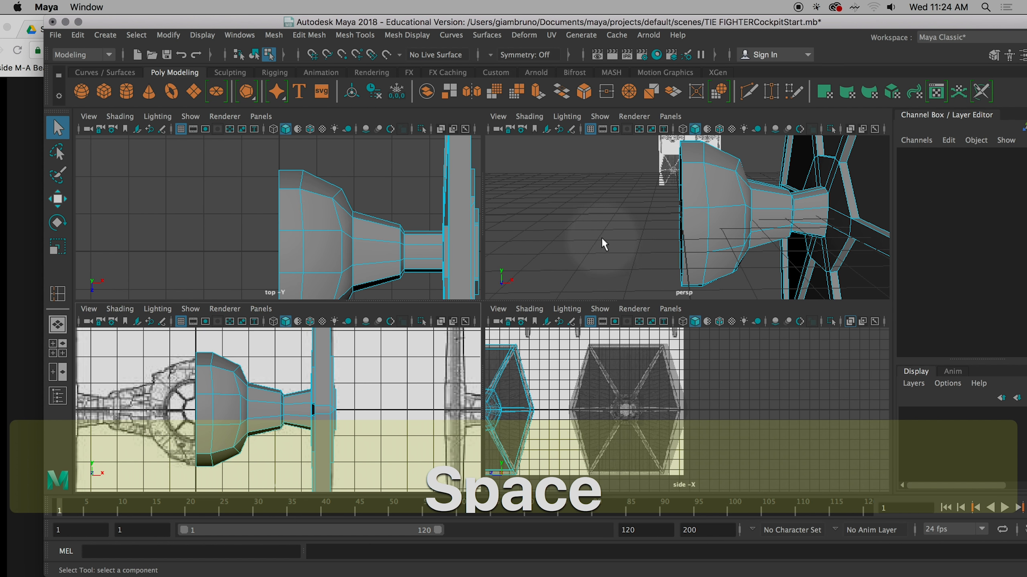
alt+drag(602, 245, 581, 237)
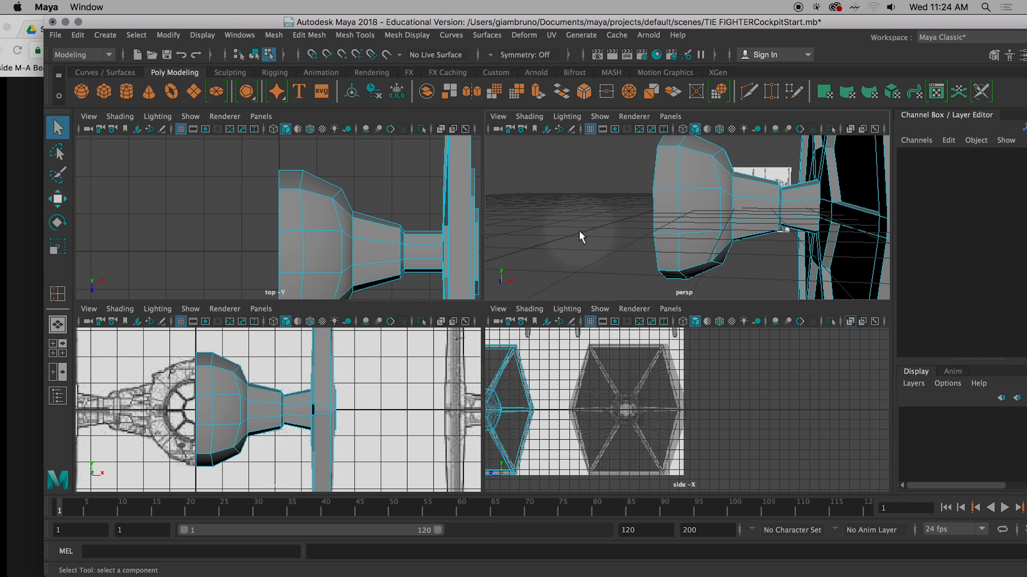
mouse_move(16, 345)
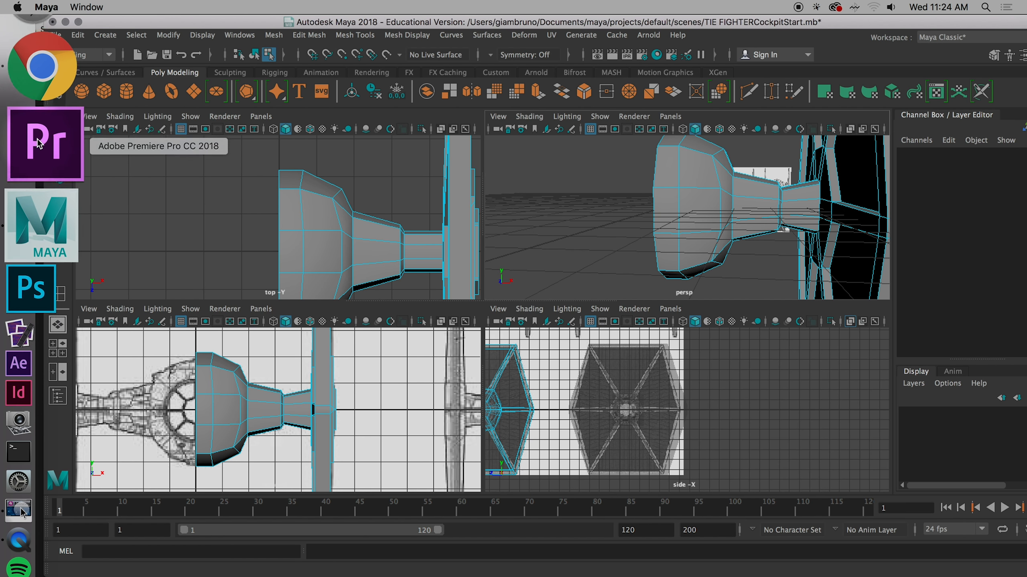
click(43, 103)
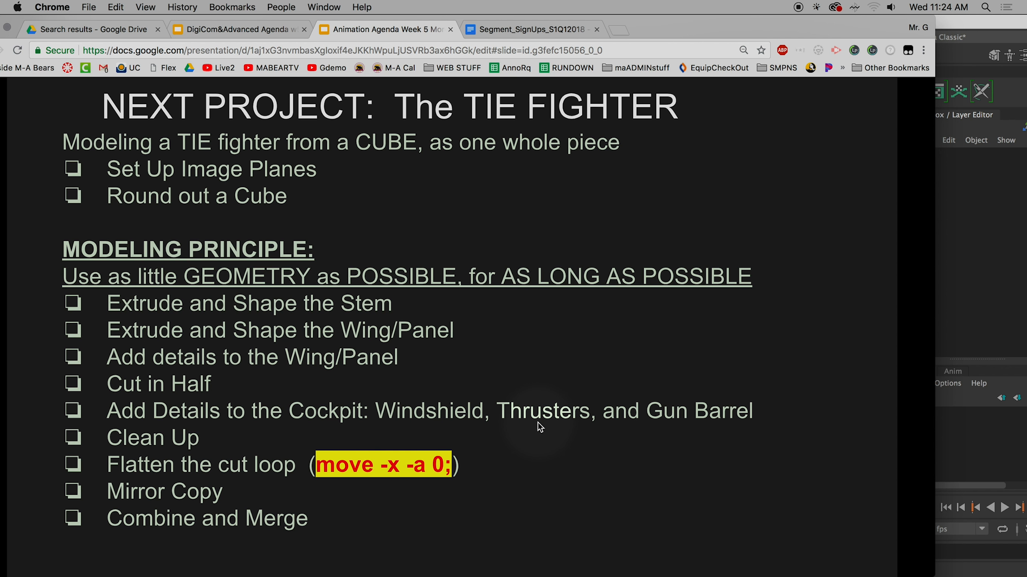
click(983, 22)
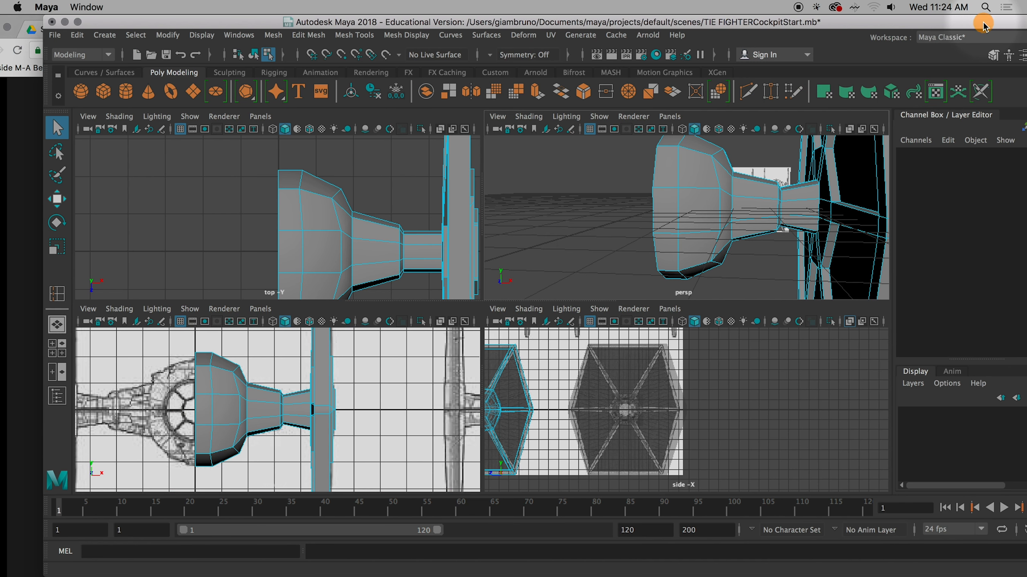
Maximize the front view and examine the windshield outline in the reference image beside the halved cockpit.
scroll(223, 435, up, 3)
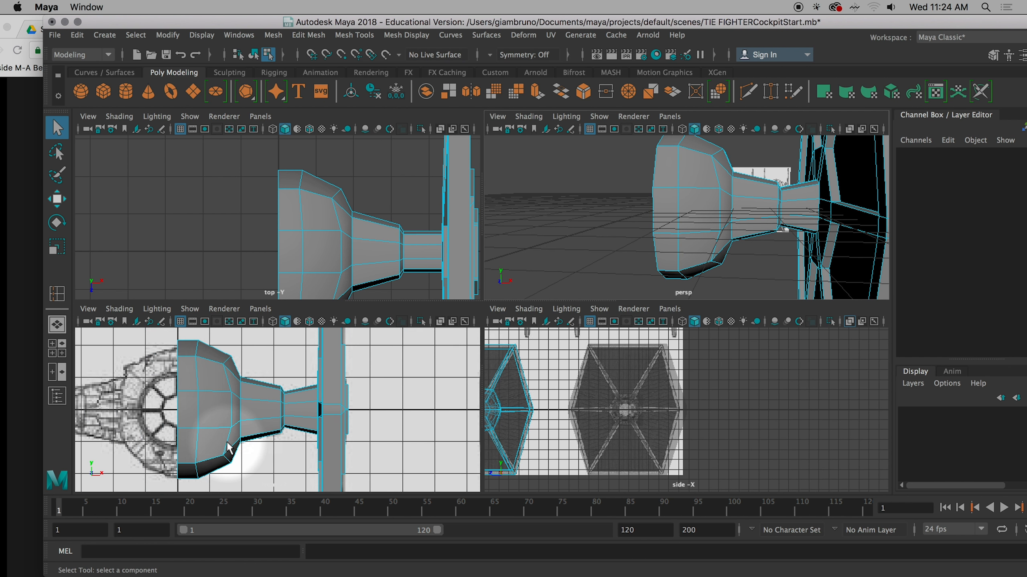
key(space)
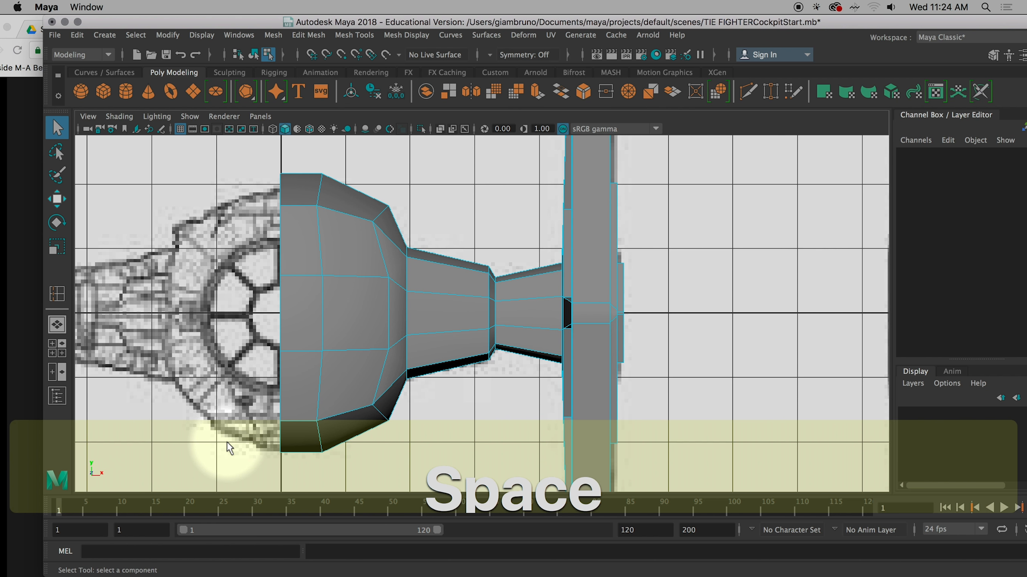
alt+middle_drag(229, 448, 486, 429)
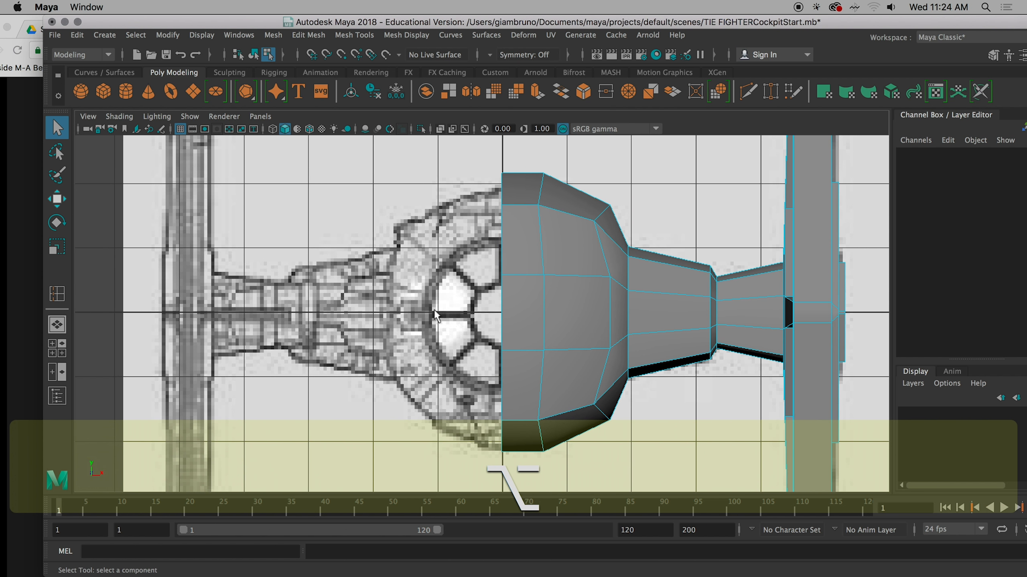
scroll(474, 295, up, 5)
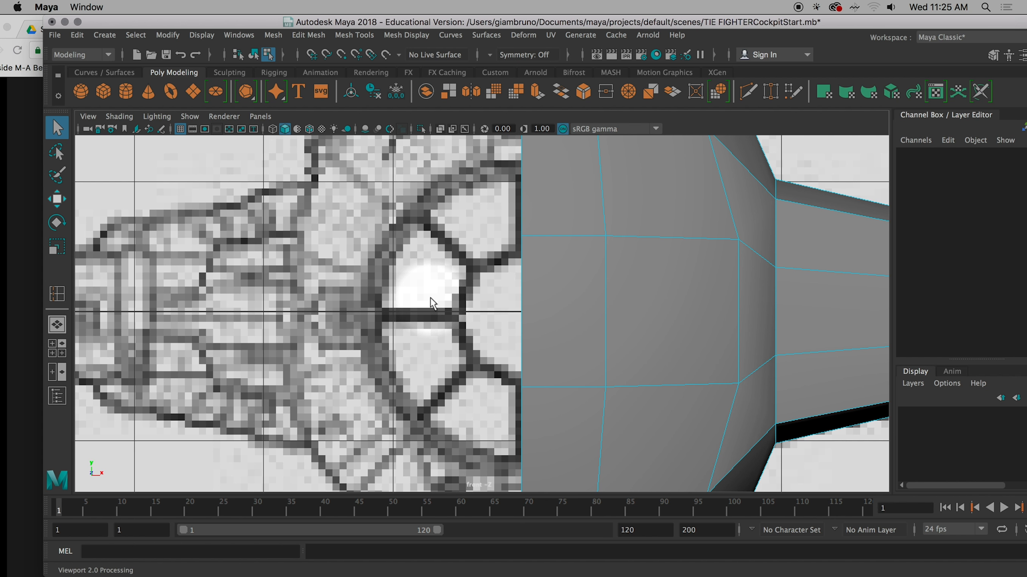
alt+middle_drag(667, 292, 562, 329)
scroll(561, 330, down, 5)
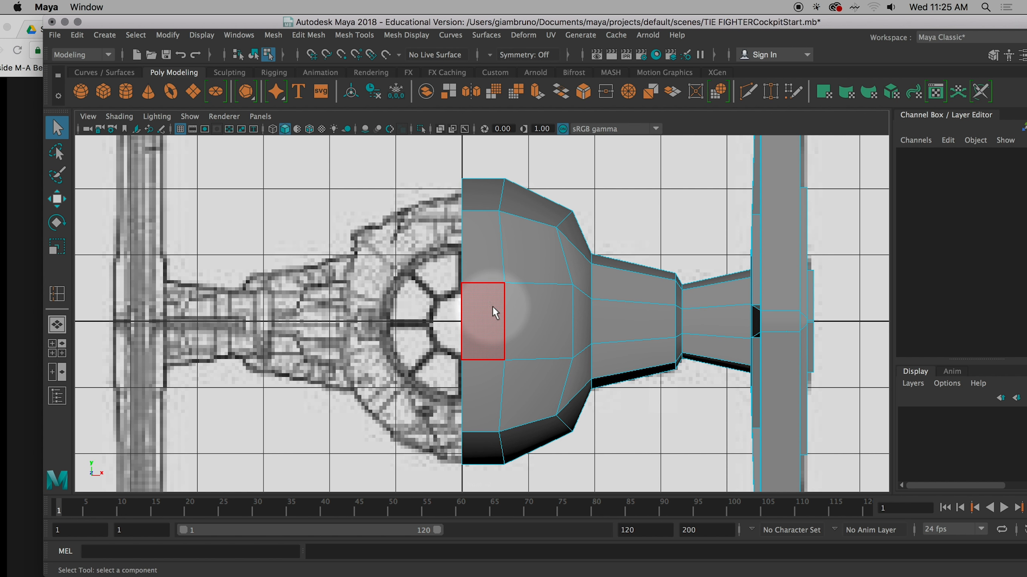
Examine the vertices on the cockpit's front in vertex mode and return to object mode.
right_drag(485, 296, 424, 195)
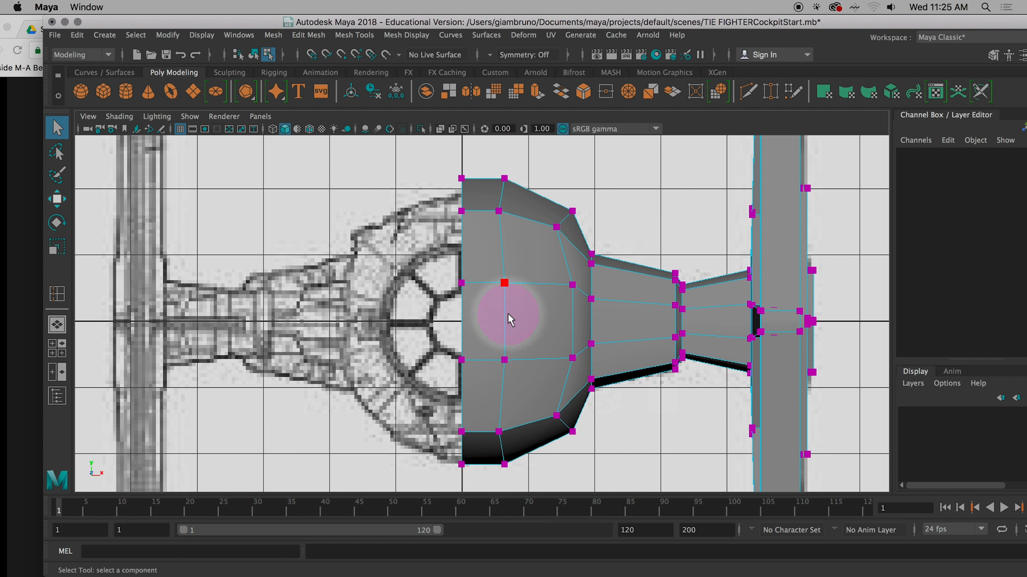
click(505, 319)
click(505, 359)
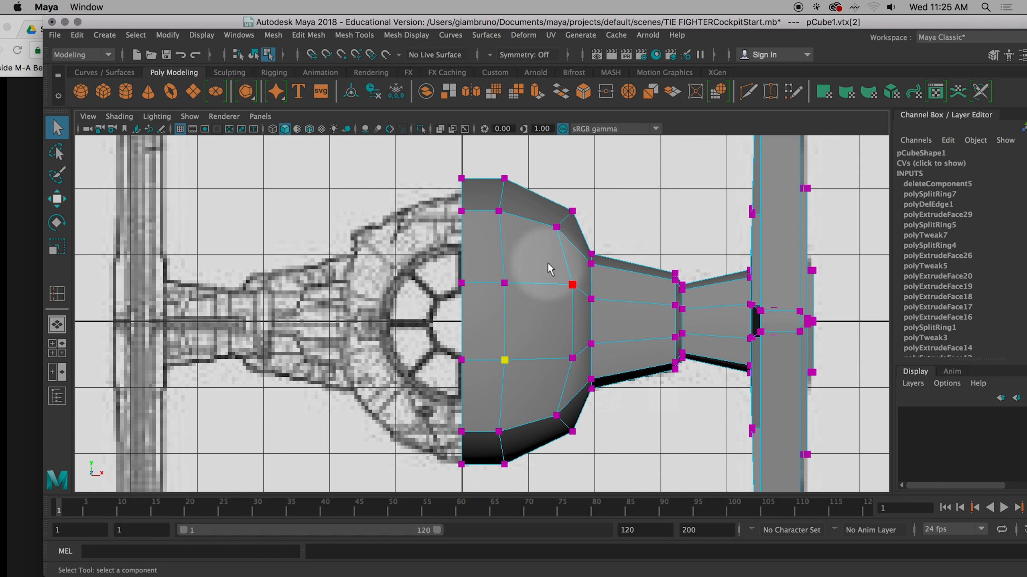
click(523, 250)
right_drag(511, 260, 570, 177)
click(511, 256)
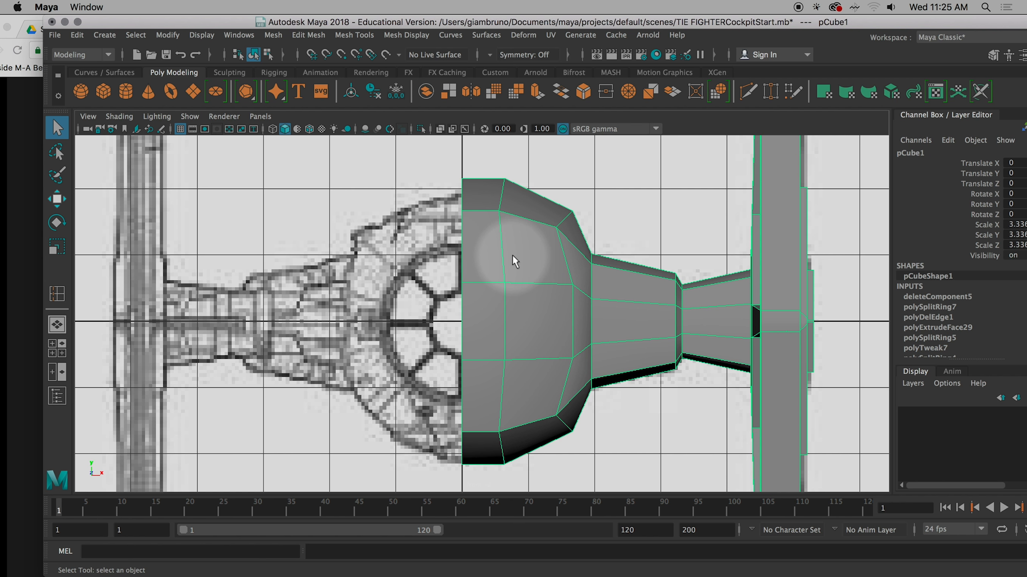
Try inserting a horizontal edge loop across the upper cockpit front, and undo it.
click(349, 36)
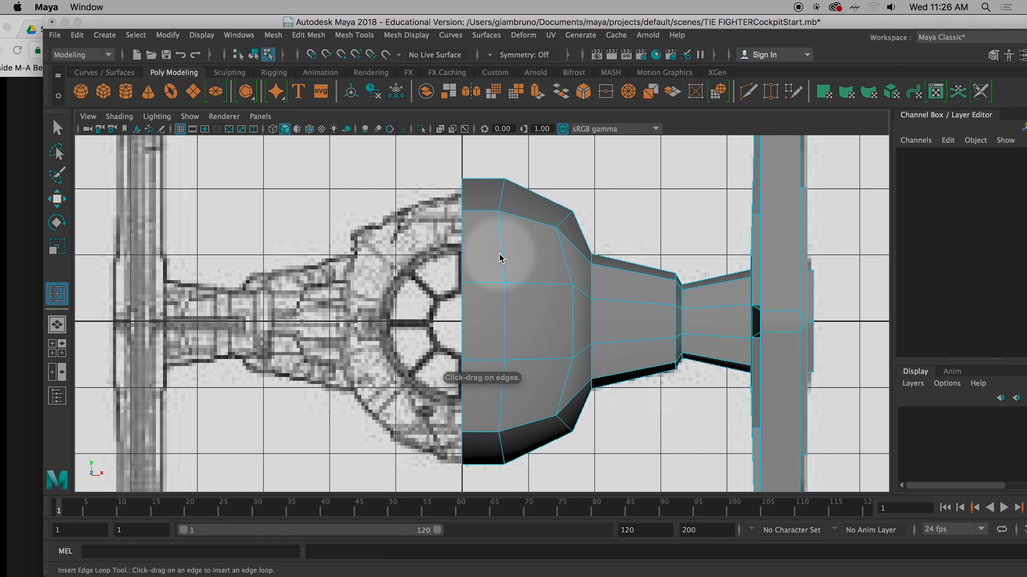
drag(501, 255, 503, 257)
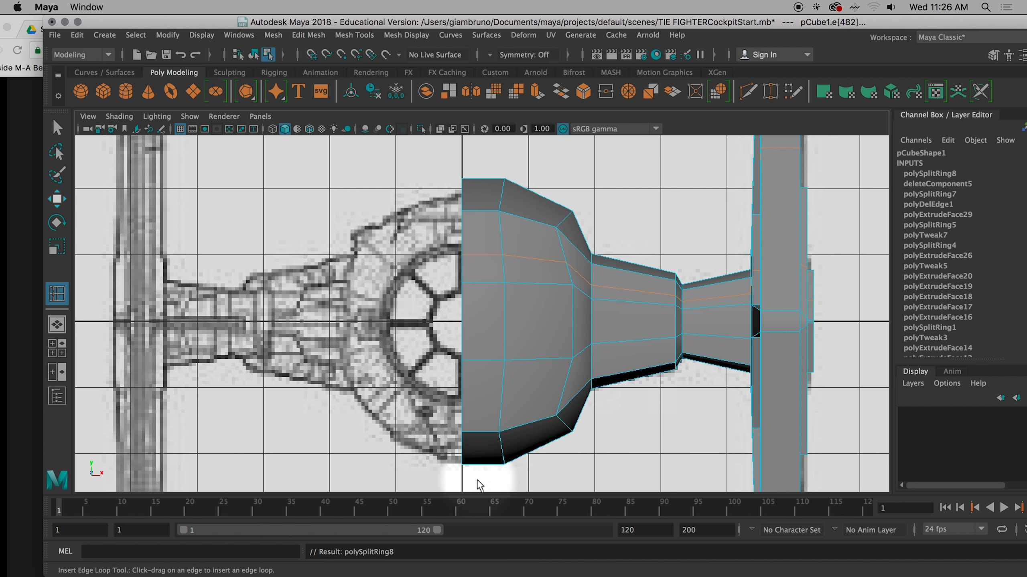
key(super+z)
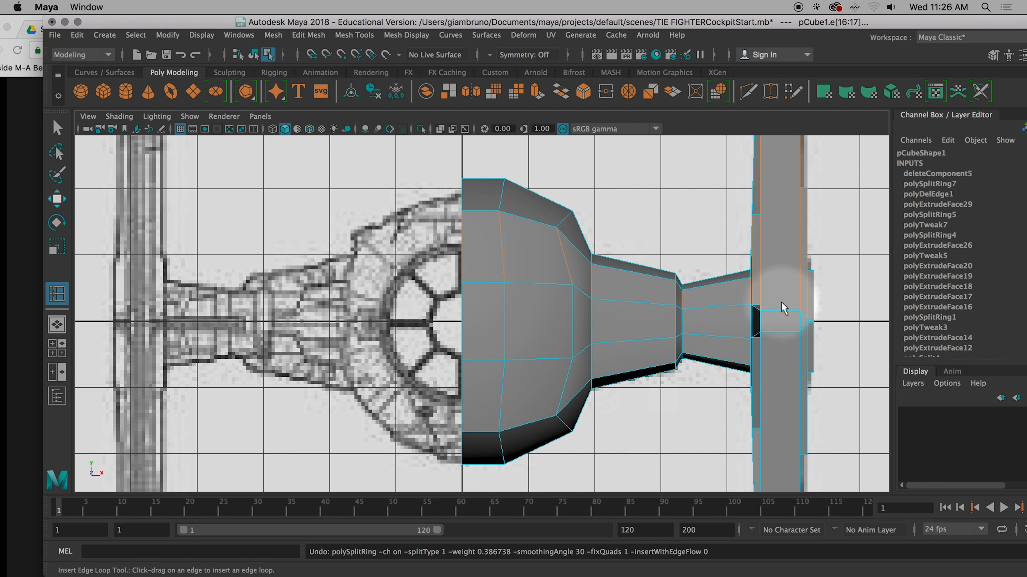
Leave the Insert Edge Loop Tool for the Select Tool and return to the maximized front view.
right_drag(495, 262, 481, 235)
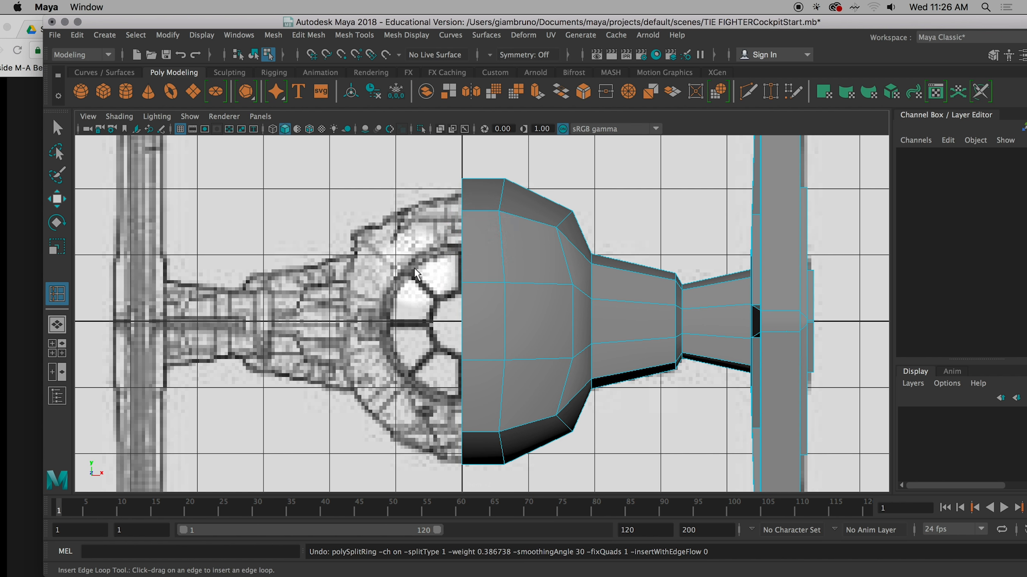
click(493, 259)
right_drag(492, 263, 482, 234)
click(524, 315)
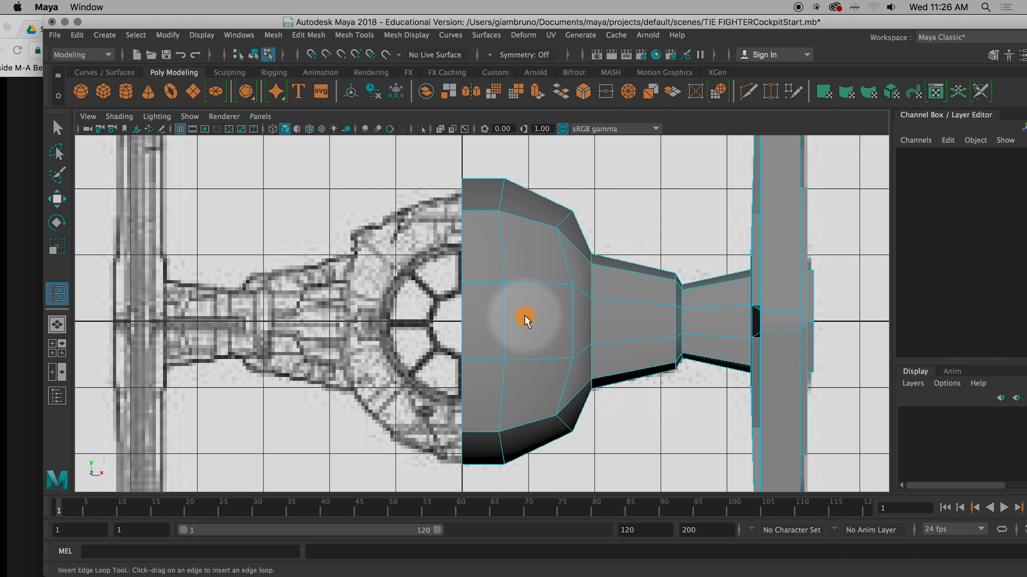
key(space)
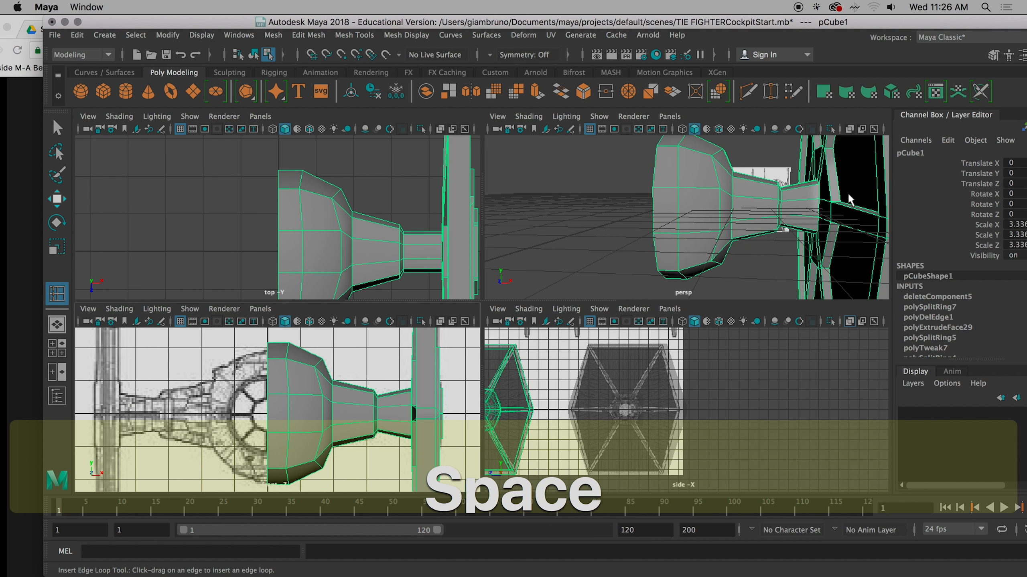
key(space)
right_drag(526, 194, 517, 238)
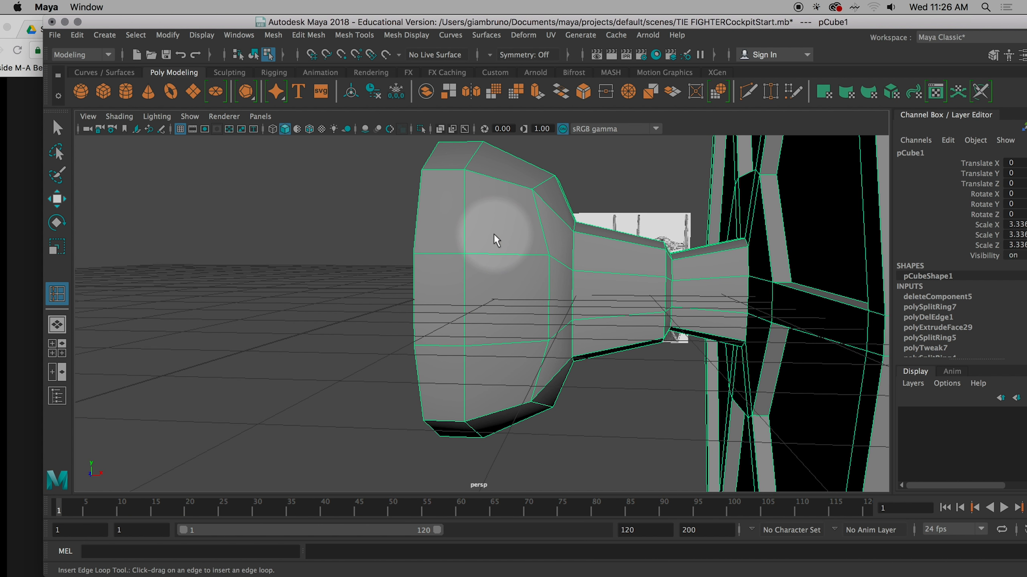
click(57, 128)
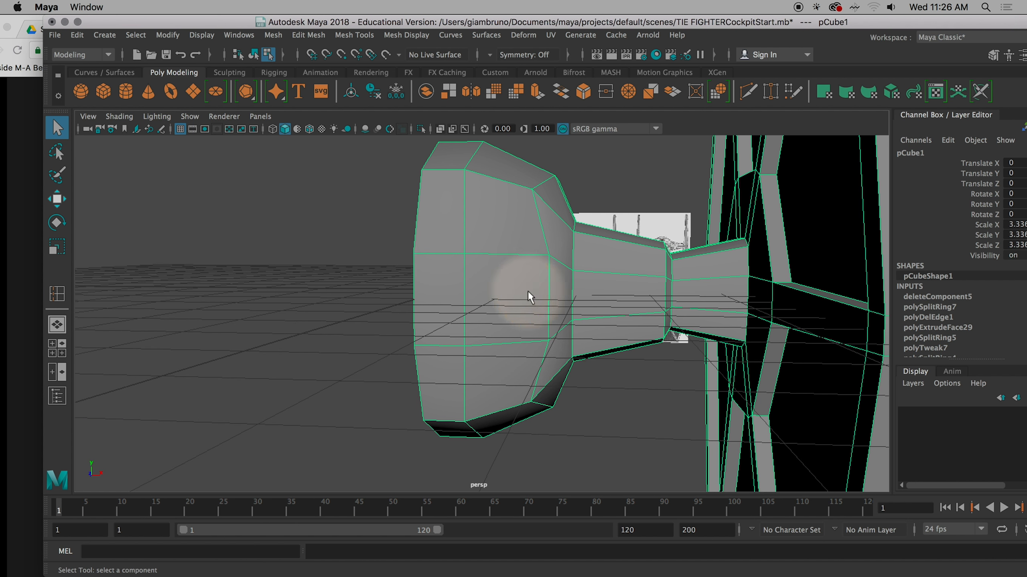
key(space)
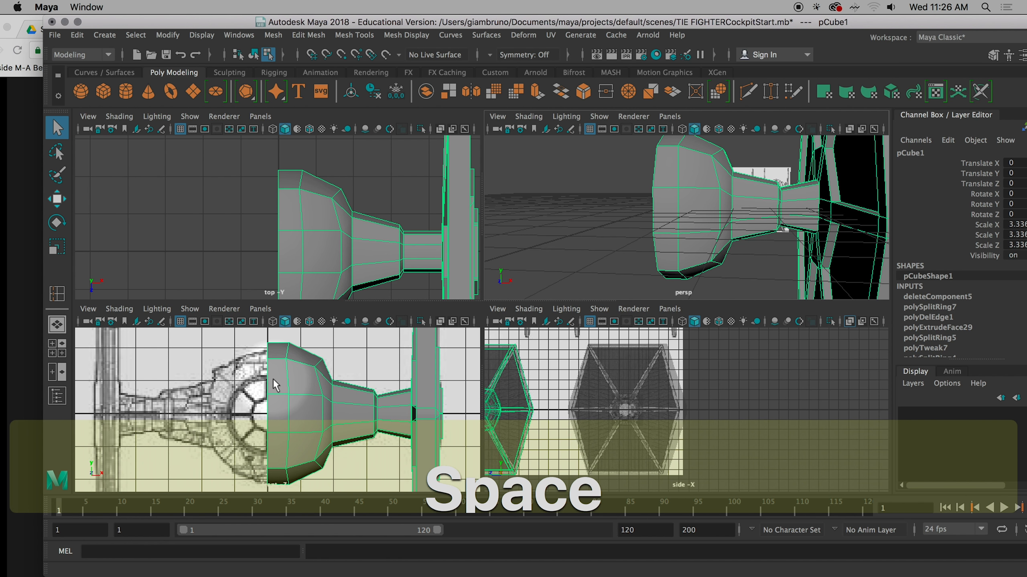
key(space)
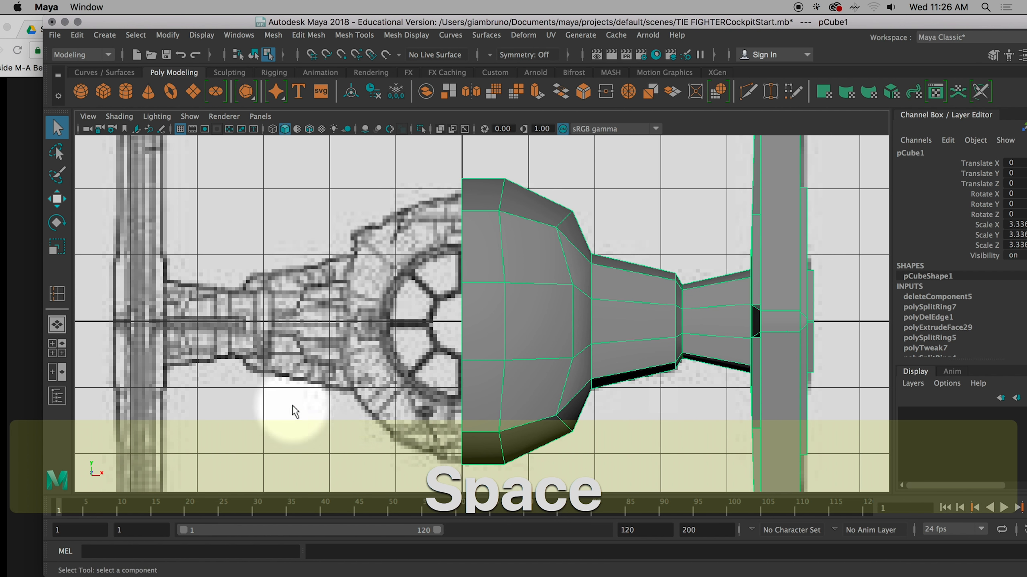
Switch the model to face mode and select the six front faces of the halved cockpit.
scroll(515, 335, up, 3)
right_click(518, 330)
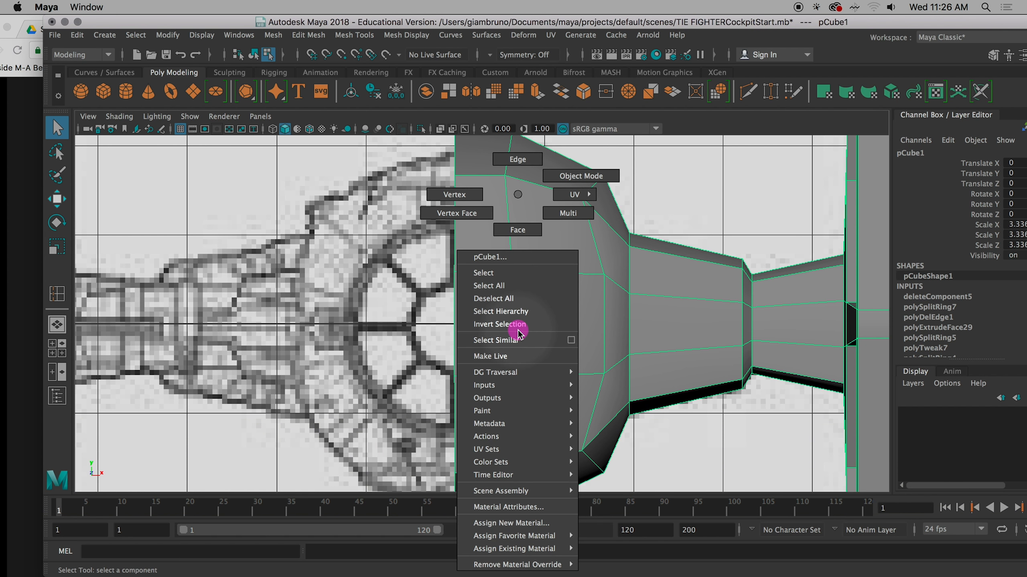
right_drag(518, 330, 500, 234)
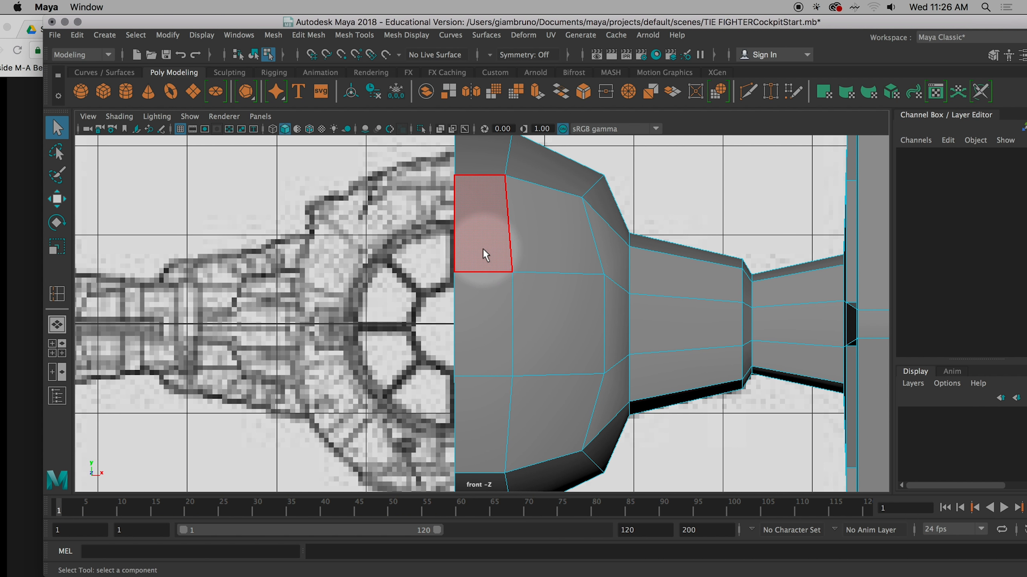
click(483, 250)
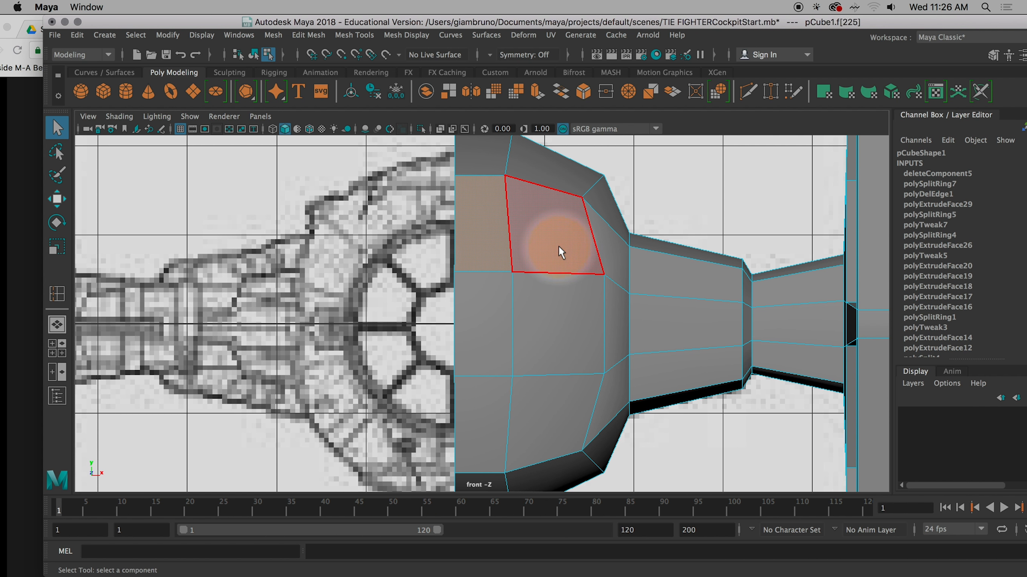
shift+click(558, 247)
shift+click(555, 317)
shift+click(553, 395)
shift+click(500, 391)
shift+click(491, 345)
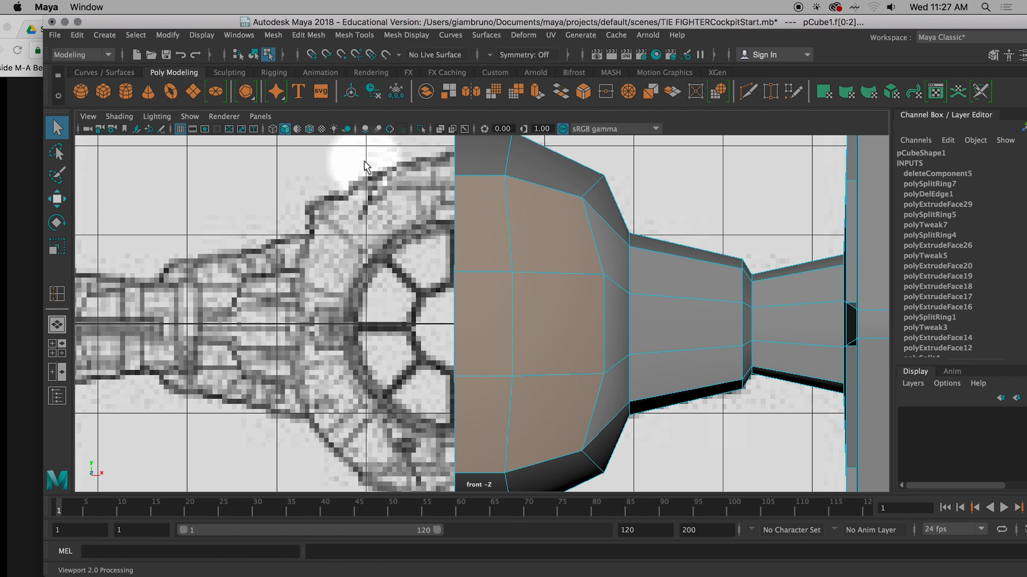
Extrude the six selected cockpit faces and scale them inward along the world axes, about 0.34 in X and 0.4 in Y.
click(312, 36)
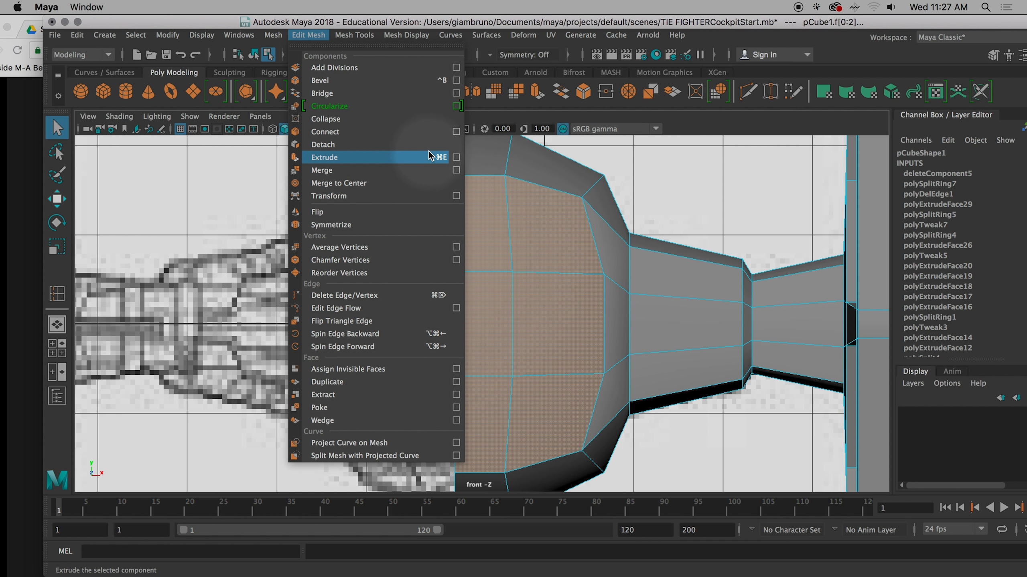
click(559, 245)
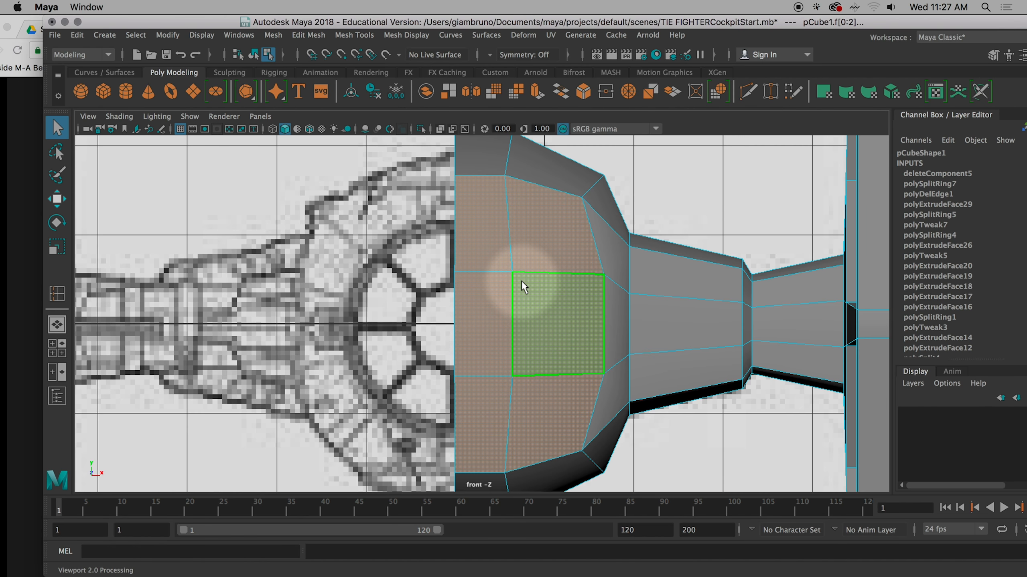
key(super+e)
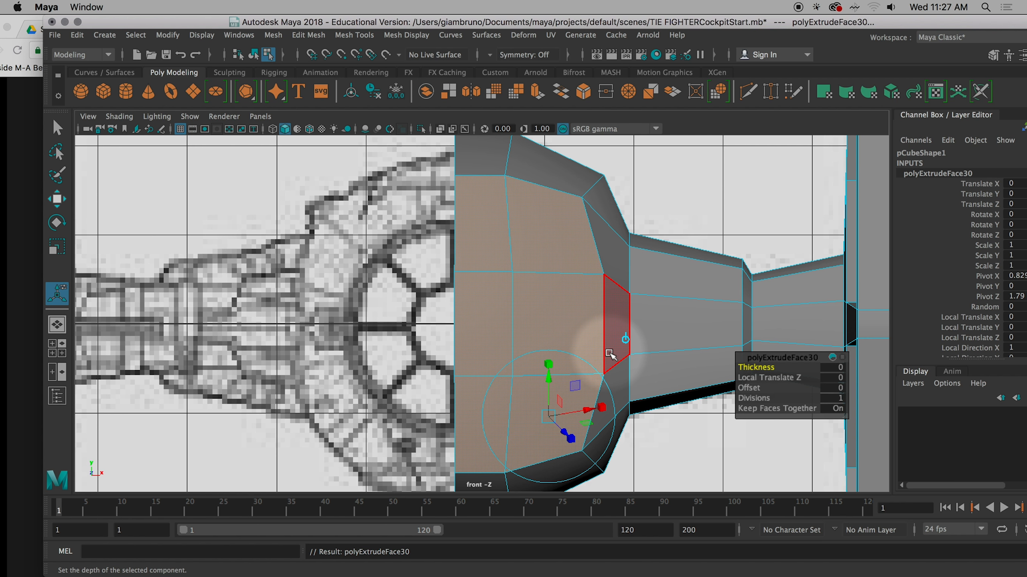
key(space)
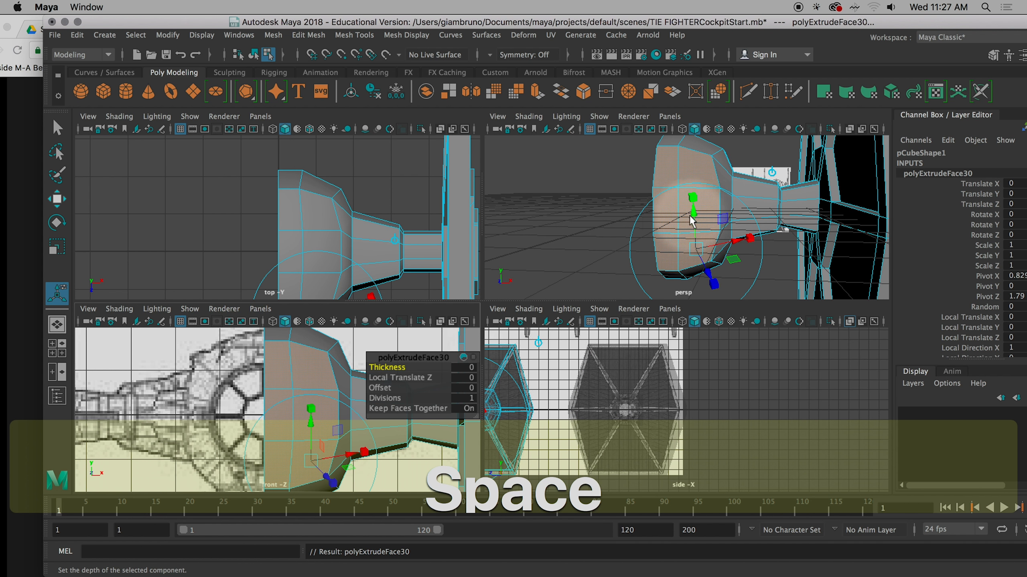
alt+drag(600, 192, 574, 206)
click(739, 193)
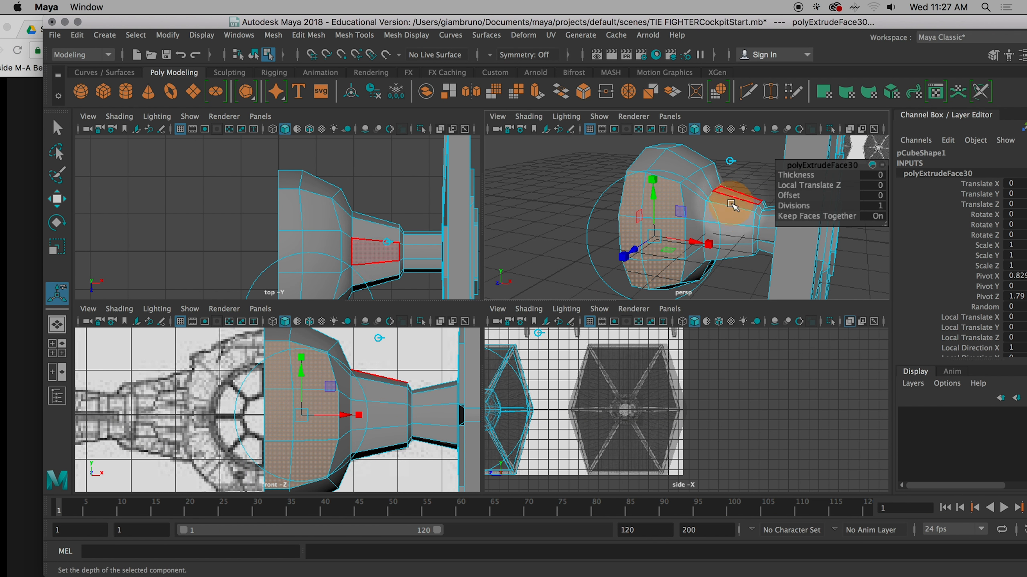
mouse_move(700, 260)
mouse_down()
mouse_move(703, 242)
mouse_move(651, 242)
mouse_move(663, 241)
mouse_move(649, 212)
mouse_move(650, 224)
mouse_move(712, 261)
mouse_move(731, 247)
mouse_move(644, 247)
mouse_move(697, 264)
mouse_up()
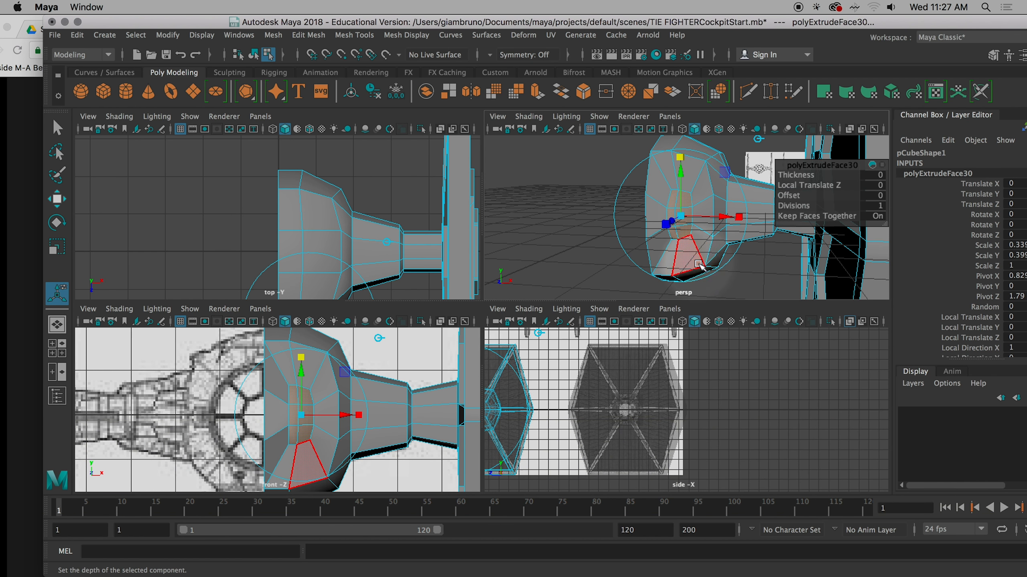
Undo the inward scaling and the extrusion of the cockpit's front faces.
key(super+z)
key(super+z)
key(super+z)
key(super+z)
key(super+z)
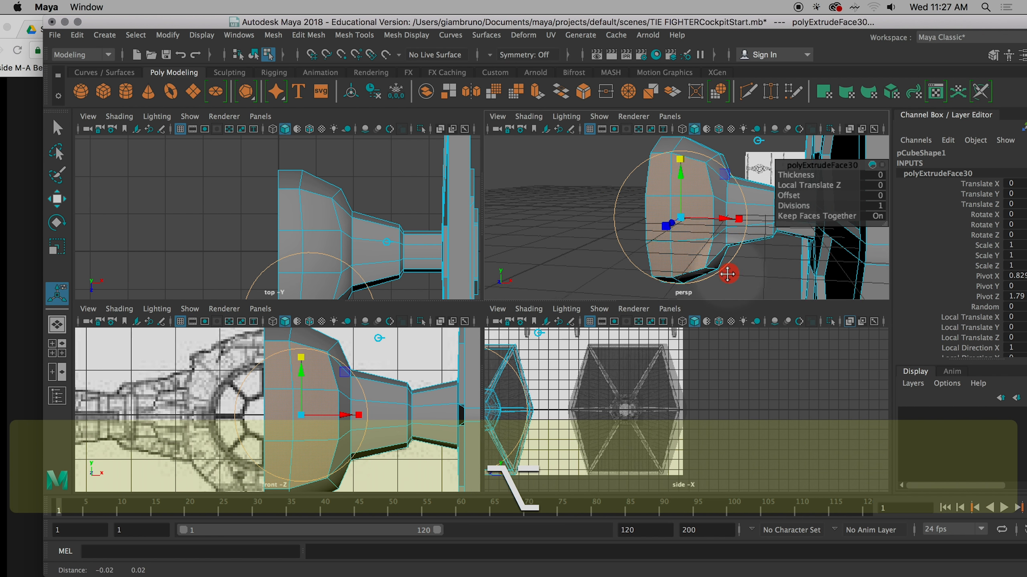
click(703, 187)
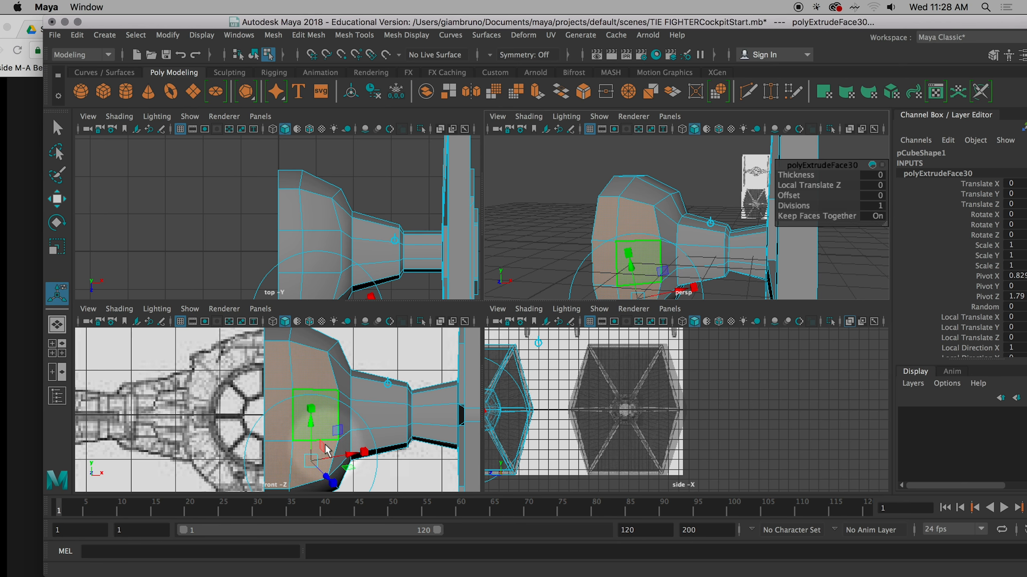
key(space)
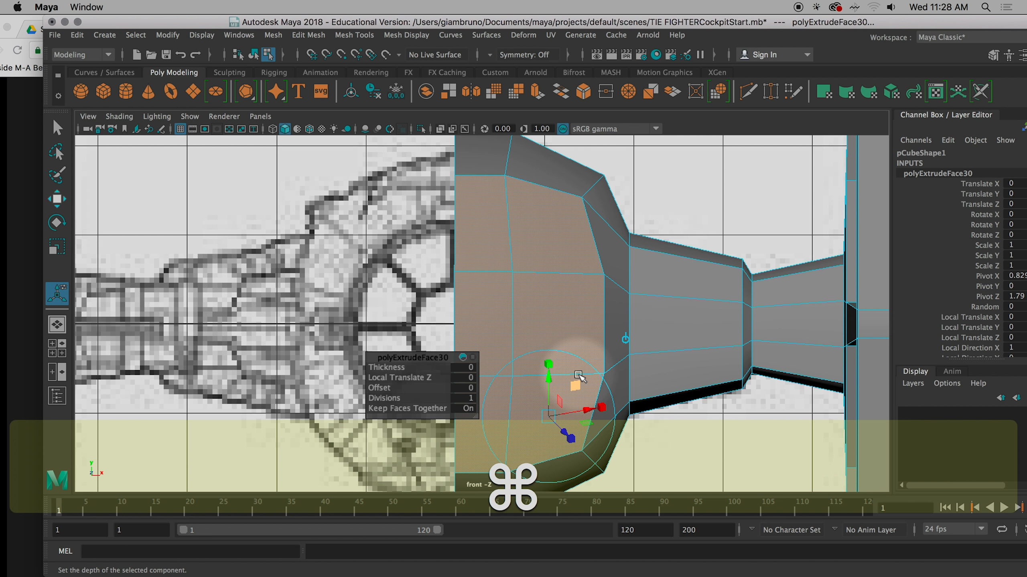
key(super+z)
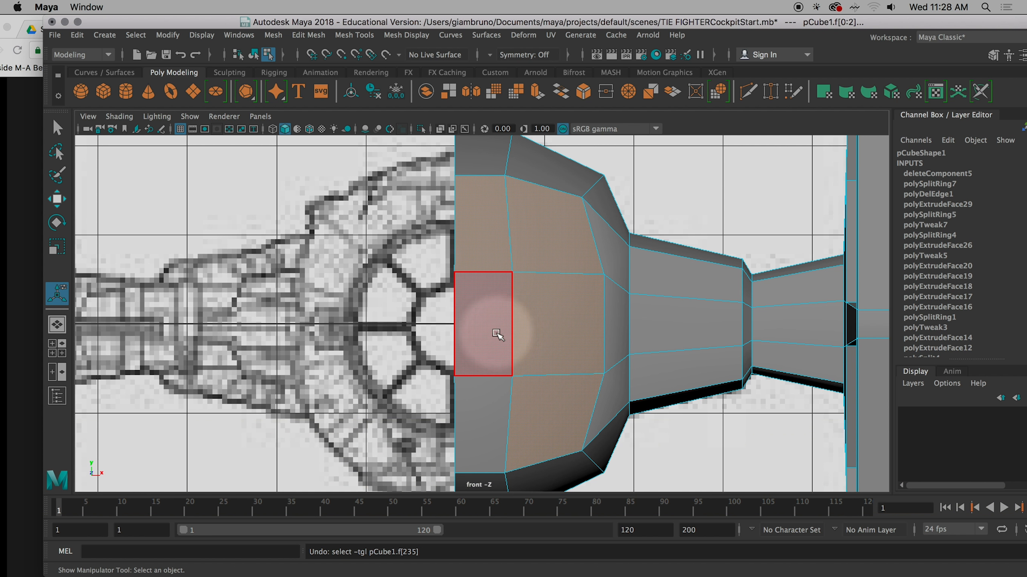
Select the six front faces of the halved cockpit again, extrude them and scale the new faces inward in X and Y.
click(497, 335)
shift+click(500, 238)
shift+click(541, 311)
shift+click(547, 409)
shift+click(547, 409)
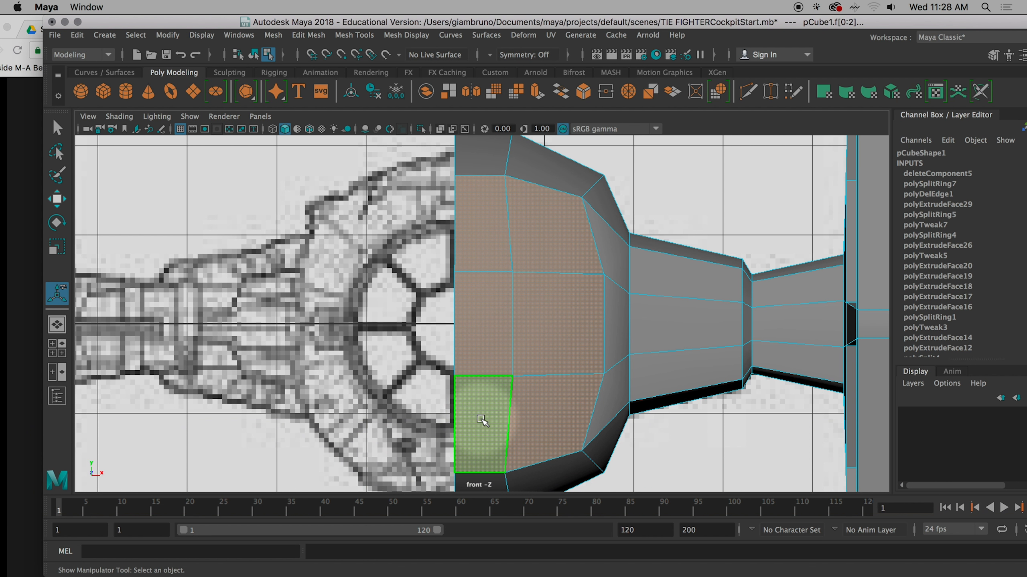
key(super+e)
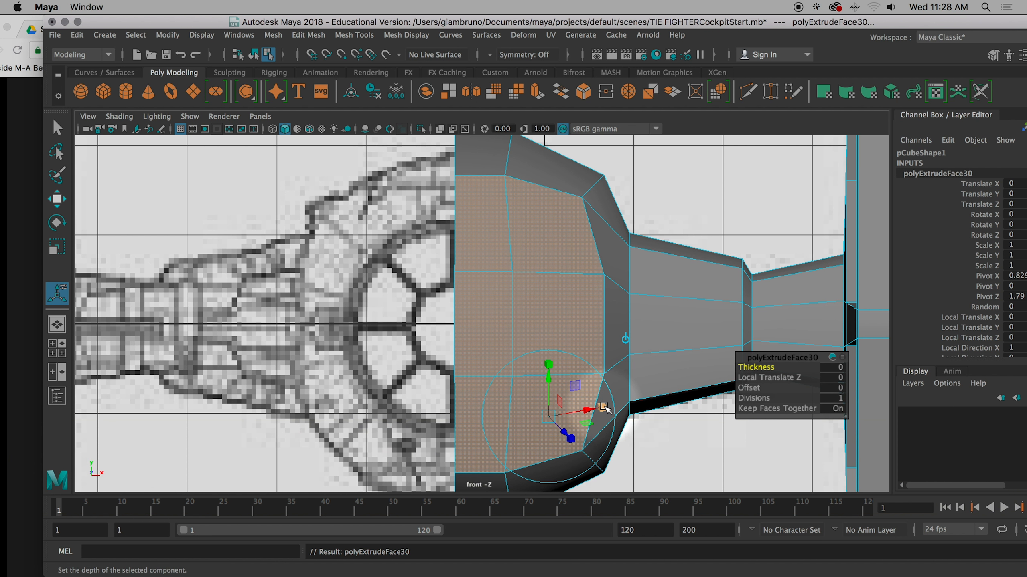
drag(603, 407, 555, 408)
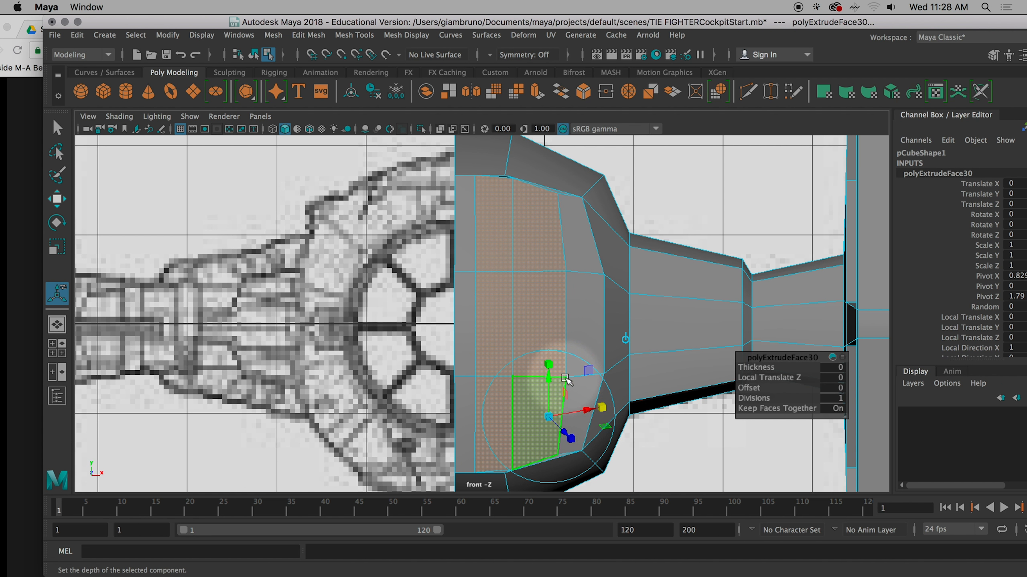
drag(550, 360, 551, 408)
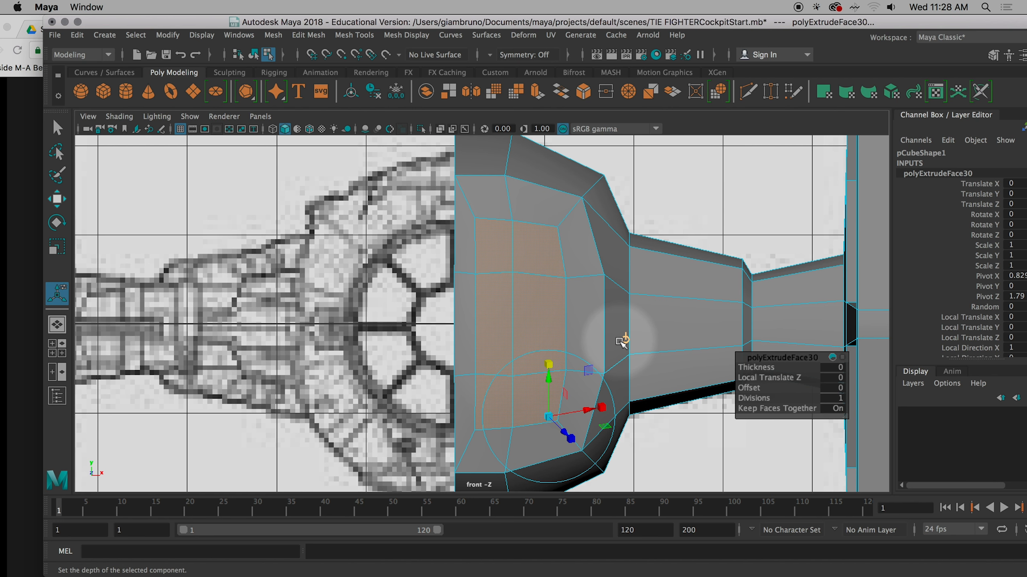
Compare the inset cockpit faces with the windshield in the front reference image and clear the face selection.
scroll(581, 329, down, 5)
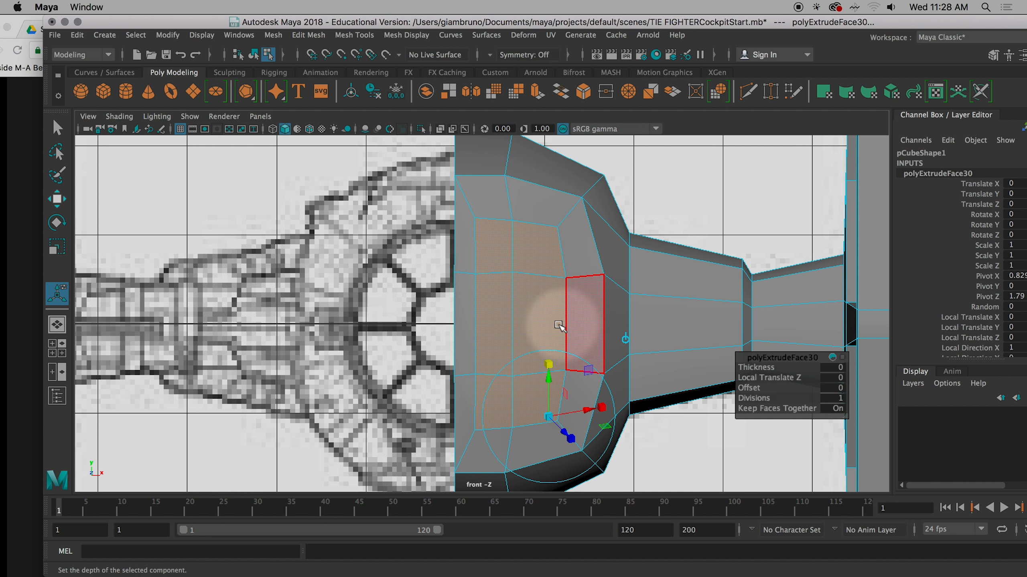
key(space)
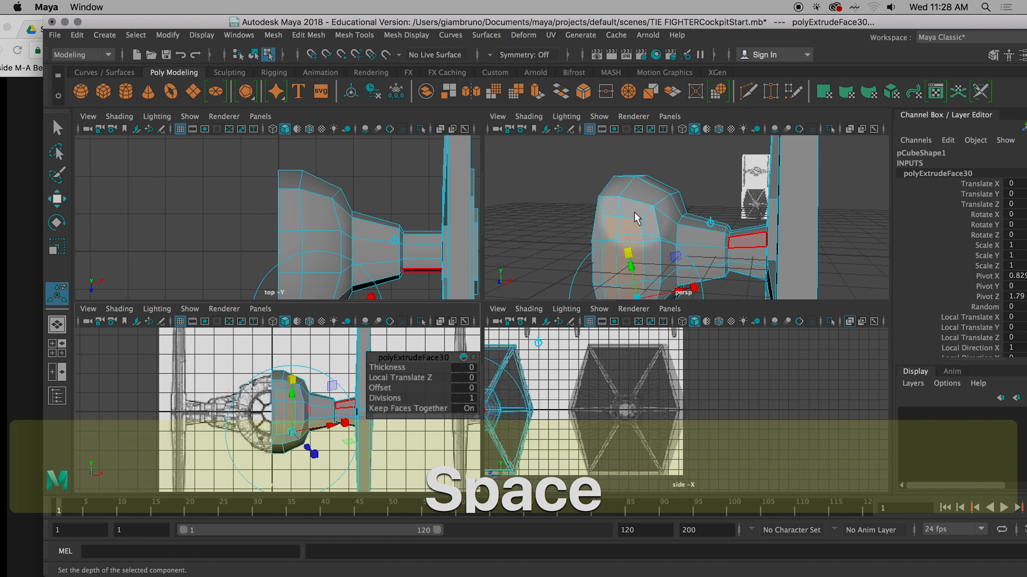
key(space)
scroll(488, 320, up, 5)
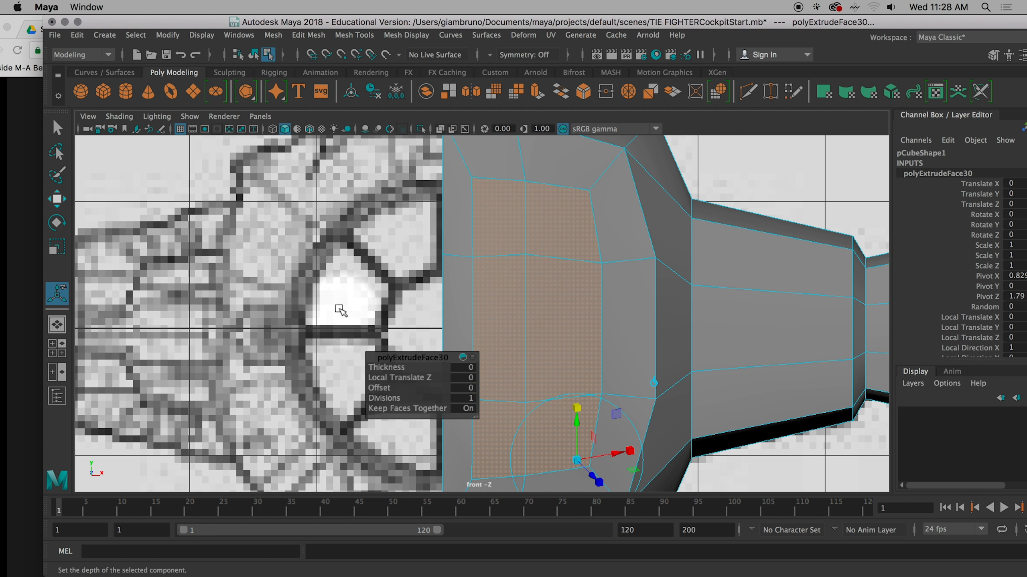
click(332, 294)
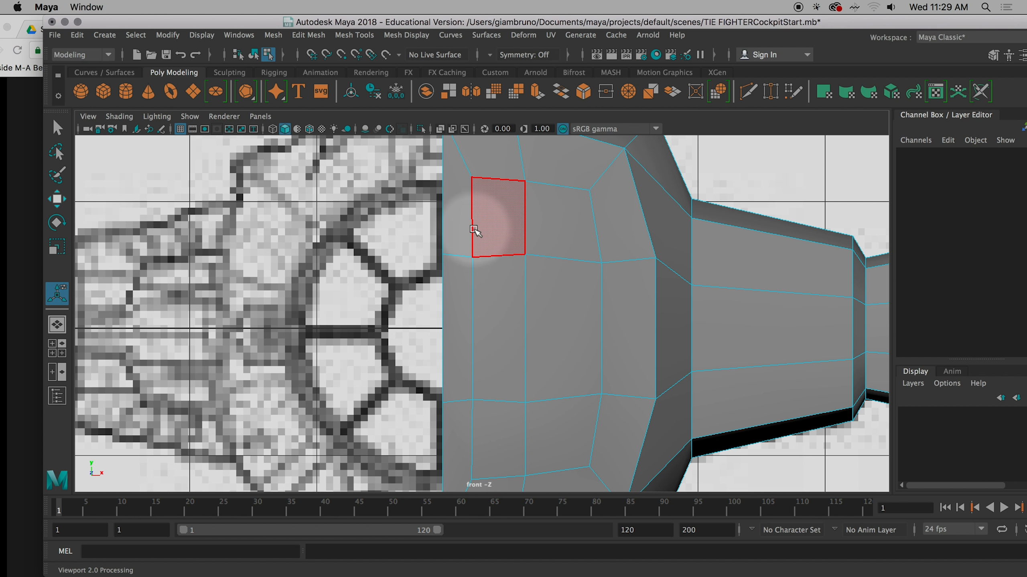
Bring the separate halved practice box into the perspective view and switch it to face mode.
key(space)
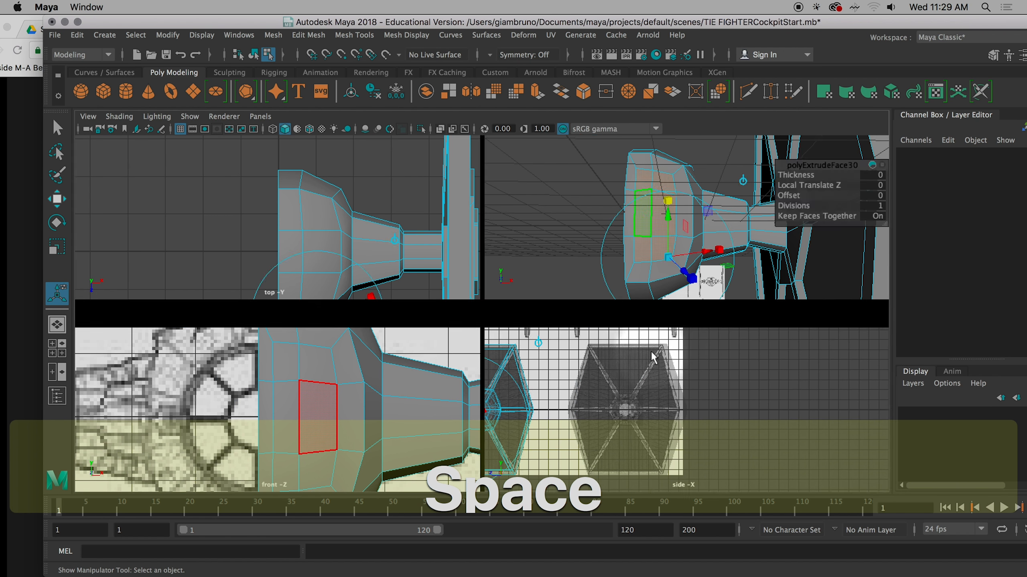
key(space)
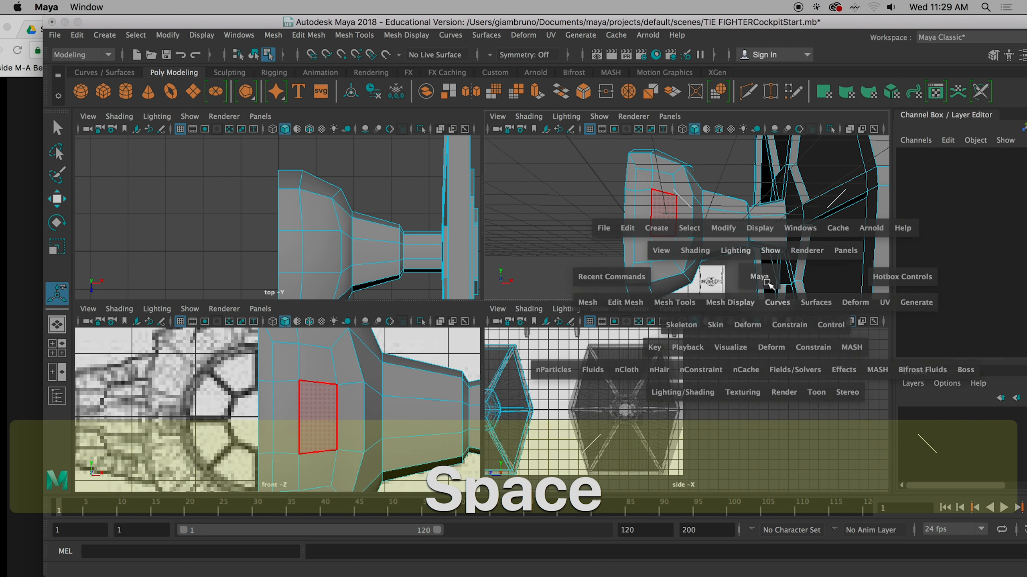
alt+middle_drag(759, 318, 546, 344)
click(627, 315)
right_drag(609, 327, 610, 238)
alt+drag(630, 279, 618, 280)
Extrude the practice box's six front faces, scale them inward in X and Y, and clear the selection.
click(553, 252)
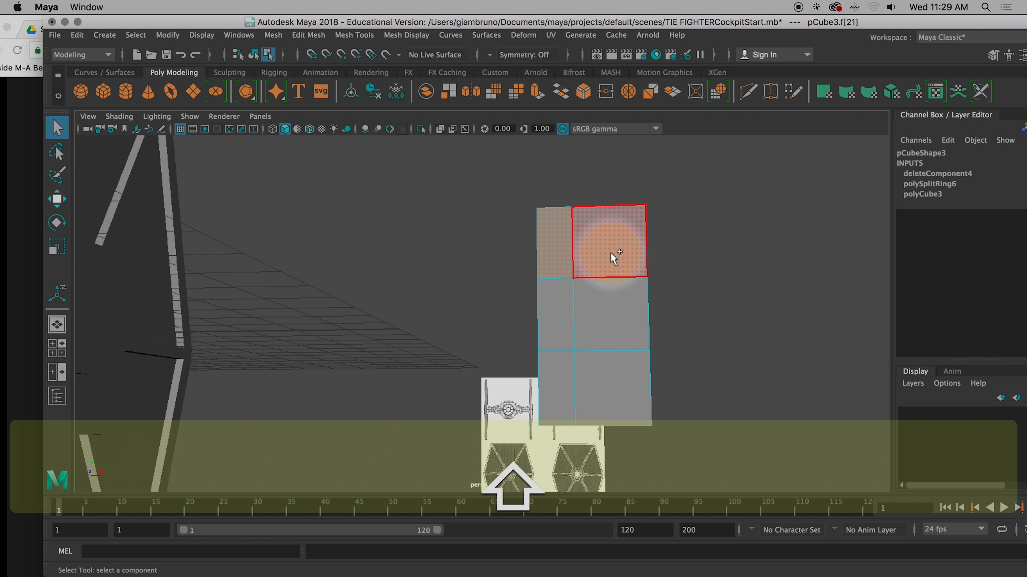
shift+click(612, 254)
shift+click(609, 321)
shift+click(560, 318)
shift+click(563, 375)
shift+click(614, 373)
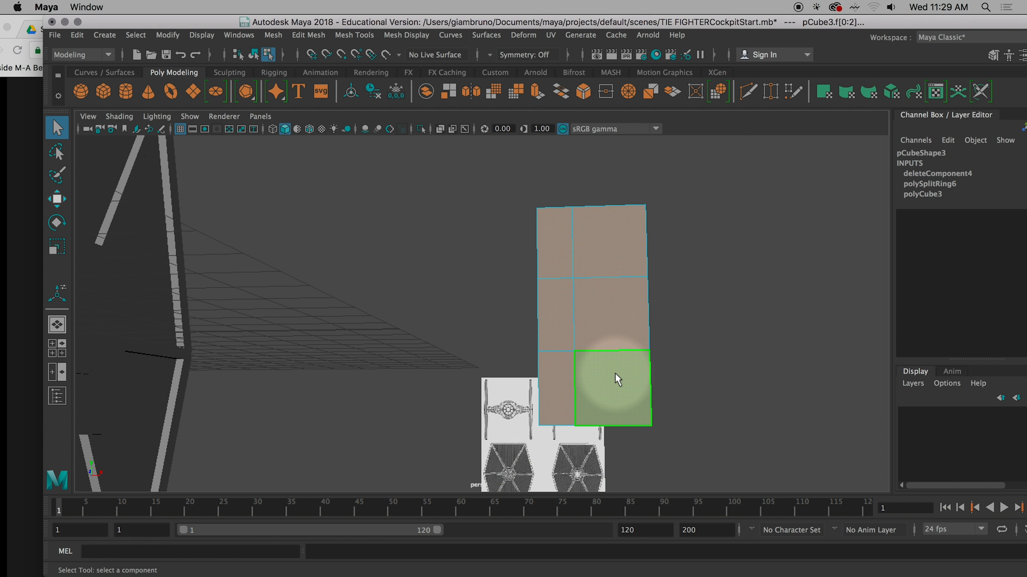
key(super)
key(super+e)
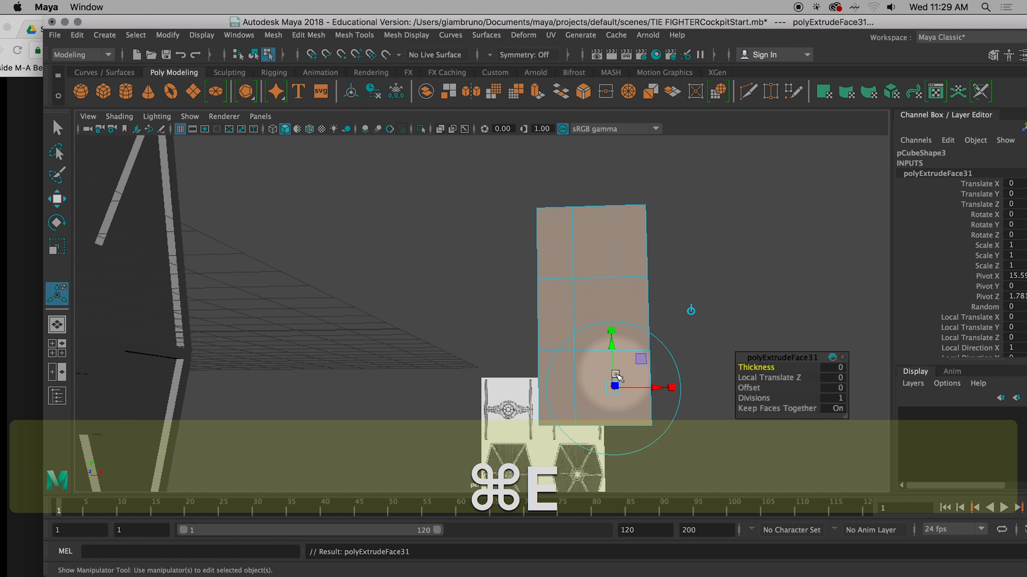
drag(671, 389, 612, 393)
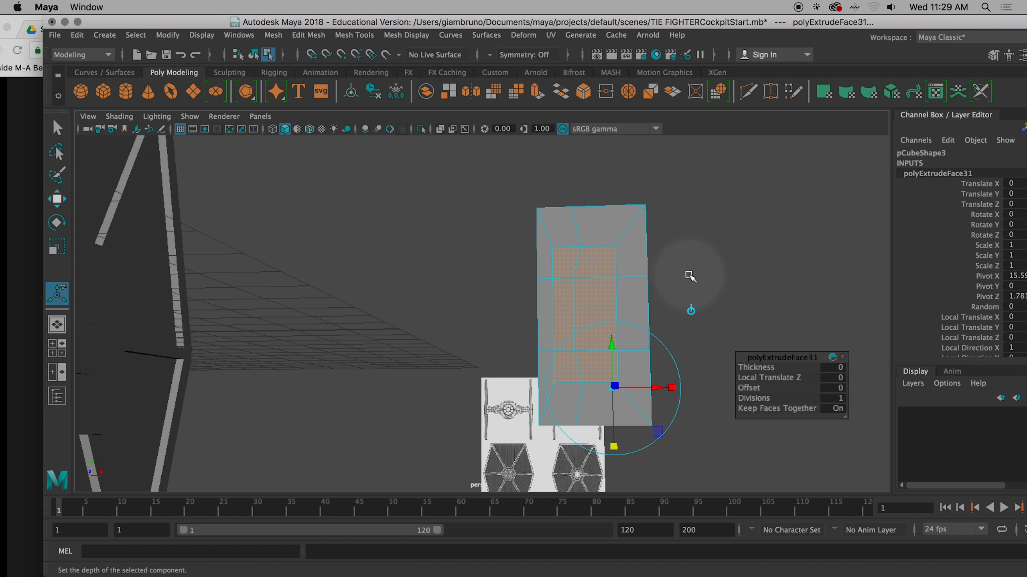
click(726, 219)
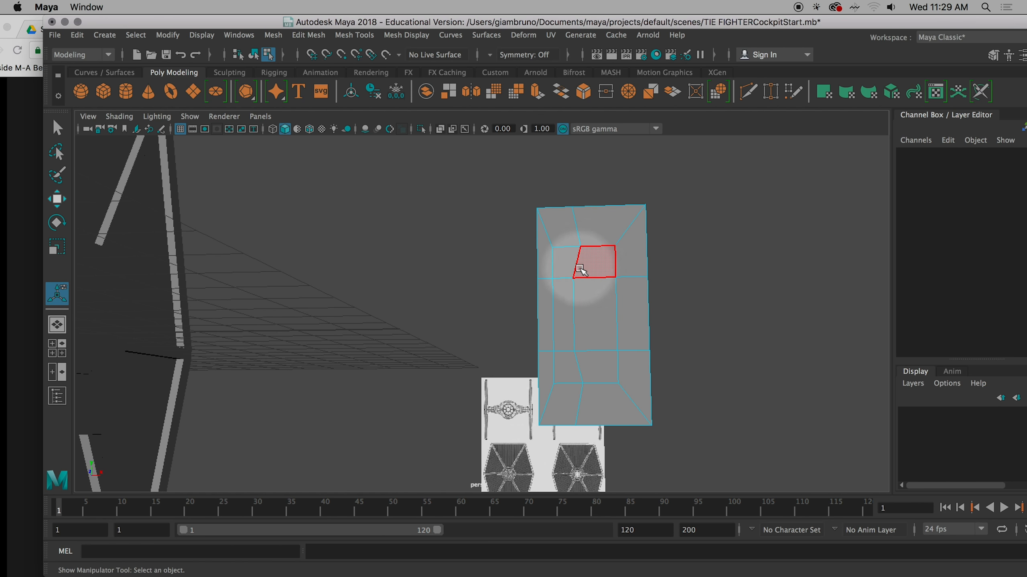
Delete the three narrow extruded faces along the practice box's open centre side, one at a time.
scroll(635, 346, up, 5)
scroll(636, 345, down, 4)
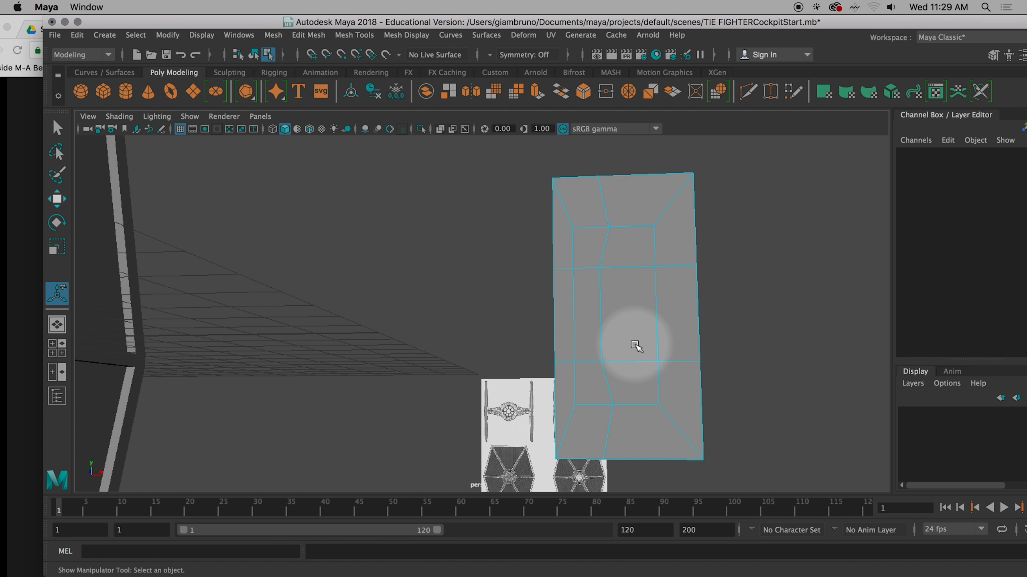
alt+drag(623, 336, 619, 339)
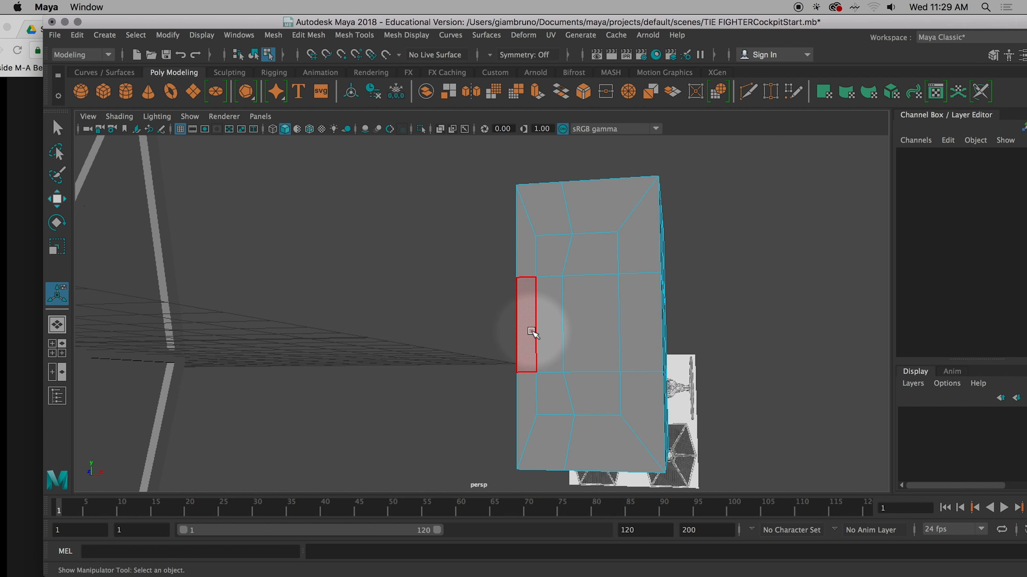
click(523, 295)
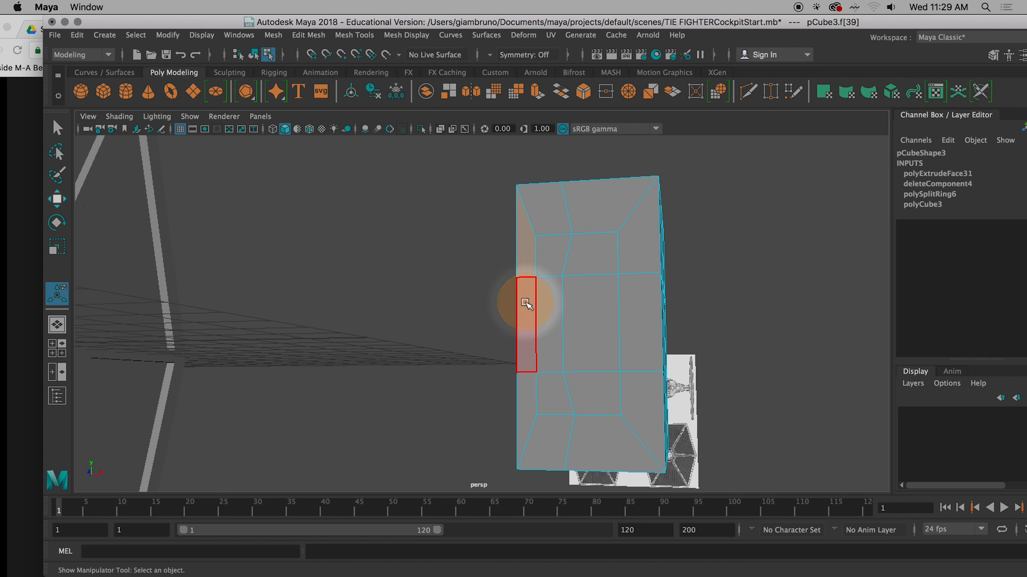
click(517, 257)
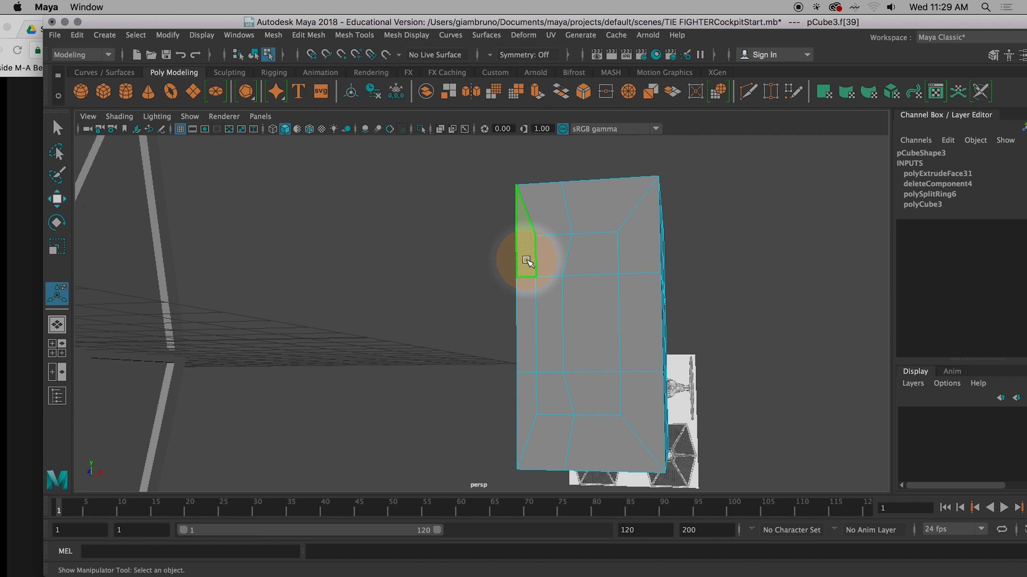
key(BackSpace)
click(518, 304)
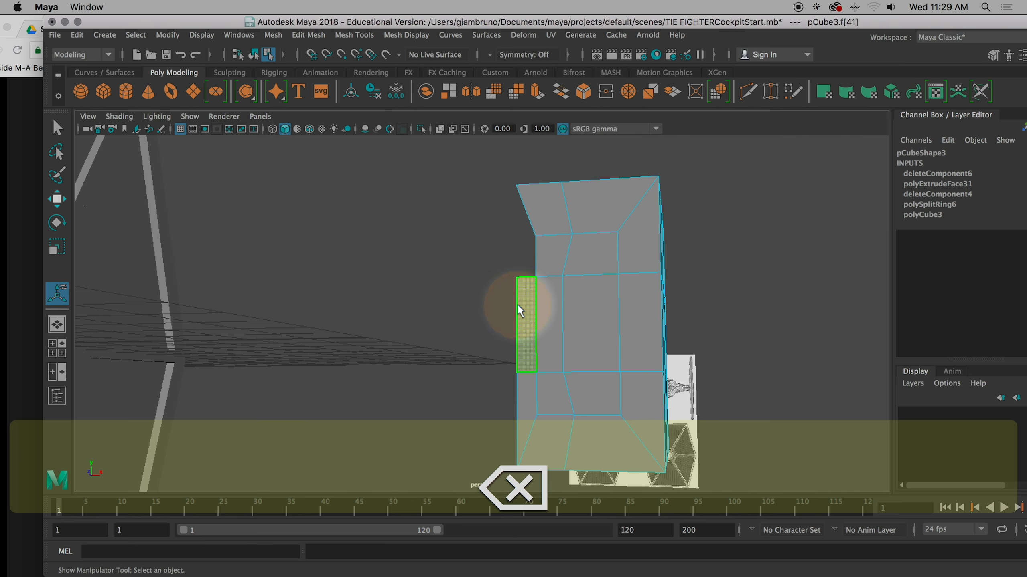
key(BackSpace)
click(525, 393)
key(BackSpace)
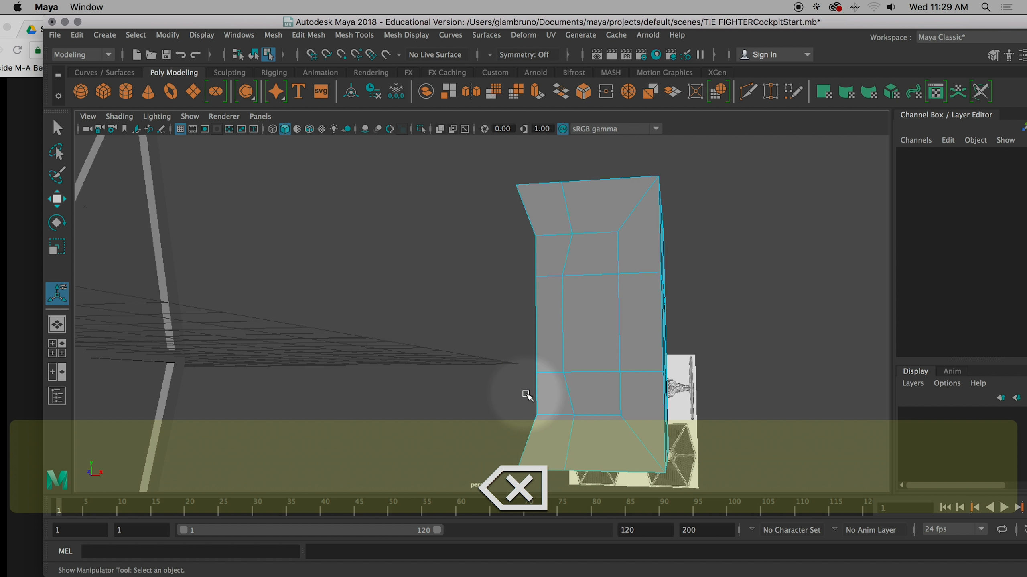
Select the three inner edges beside the practice box's gap and move them in X to about 14.7 cm, flush with its centre side.
alt+drag(525, 391, 542, 388)
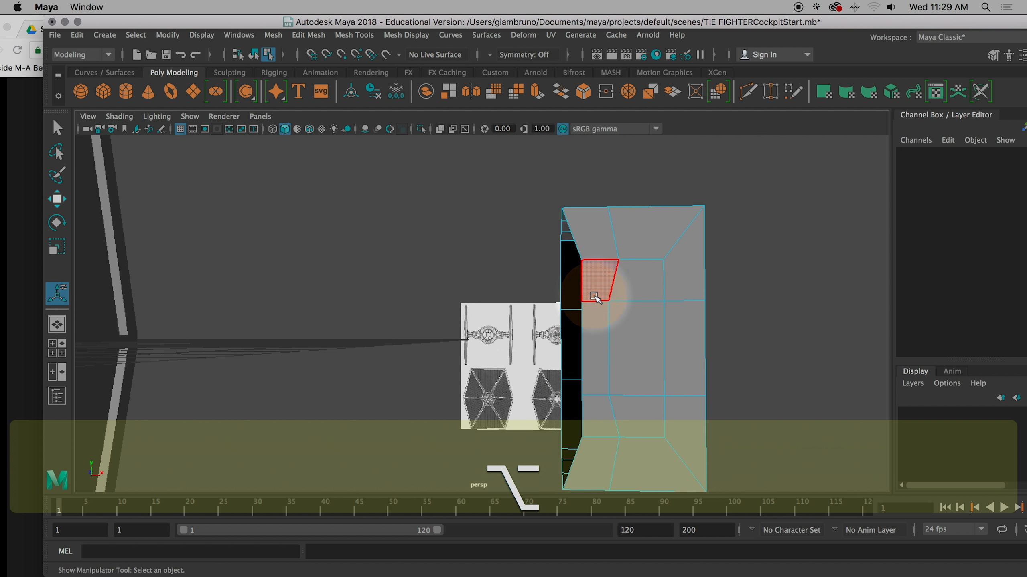
right_drag(595, 297, 593, 161)
click(584, 316)
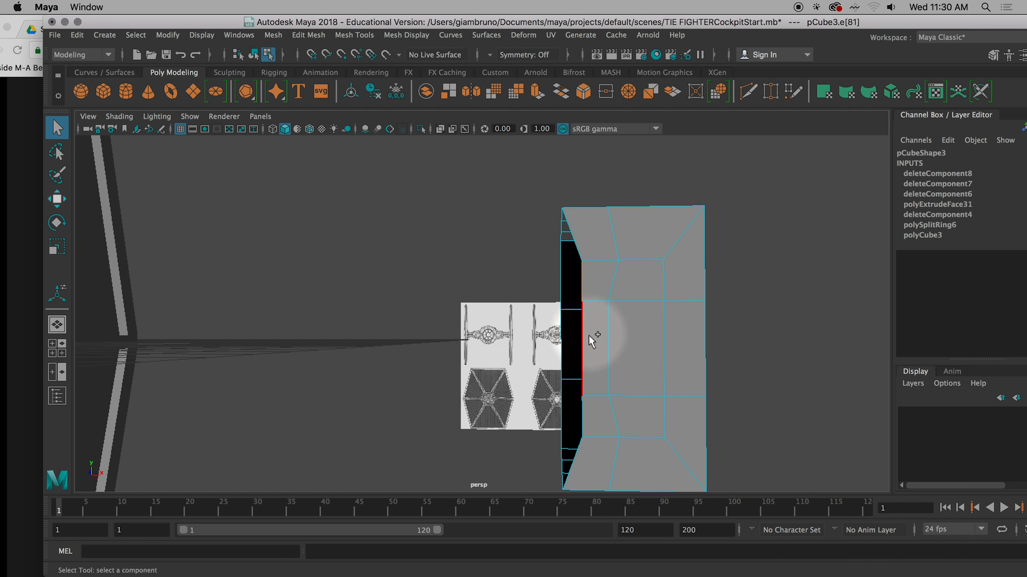
shift+click(585, 355)
shift+click(584, 409)
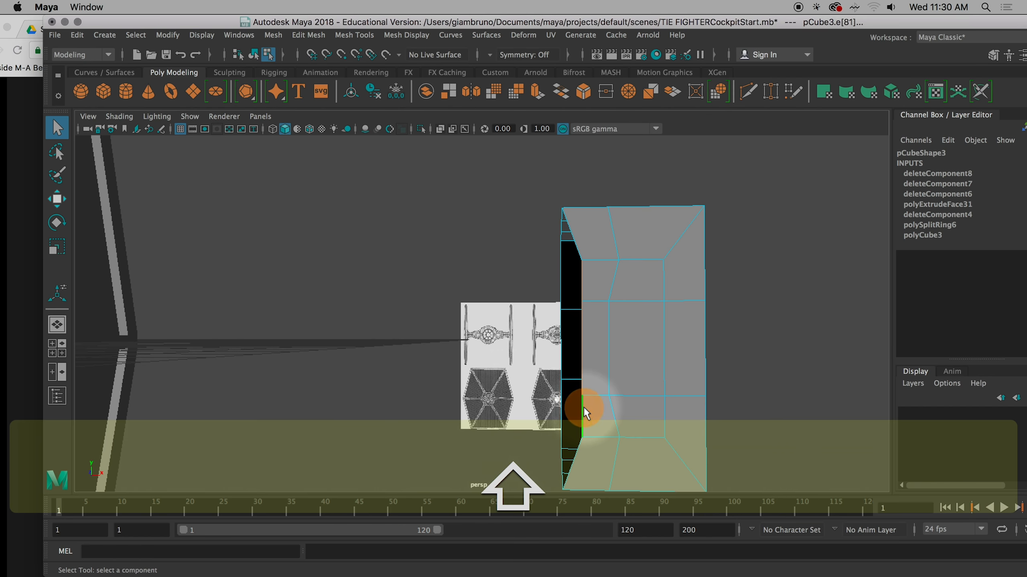
alt+drag(613, 377, 613, 377)
key(w)
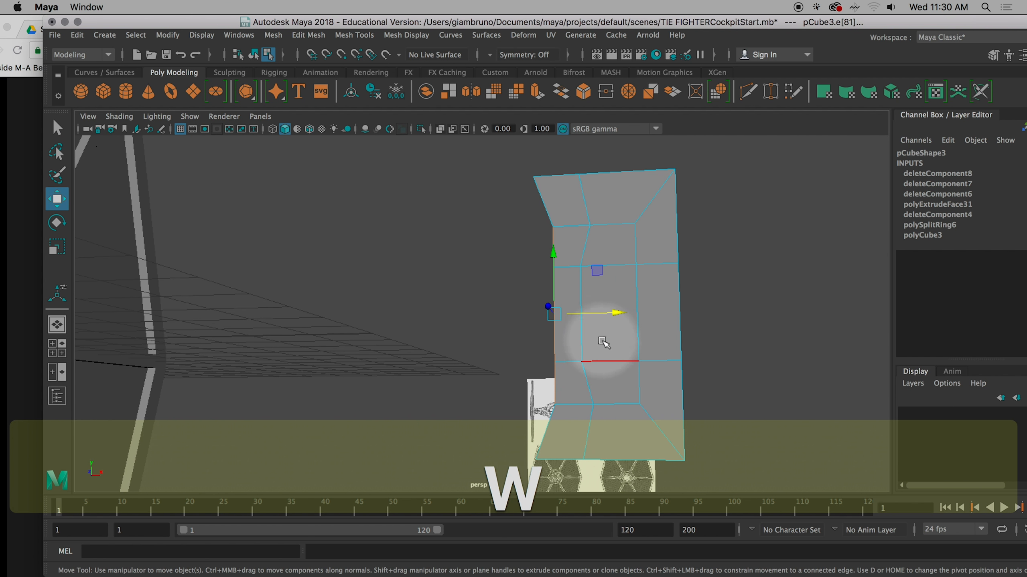
drag(616, 314, 593, 316)
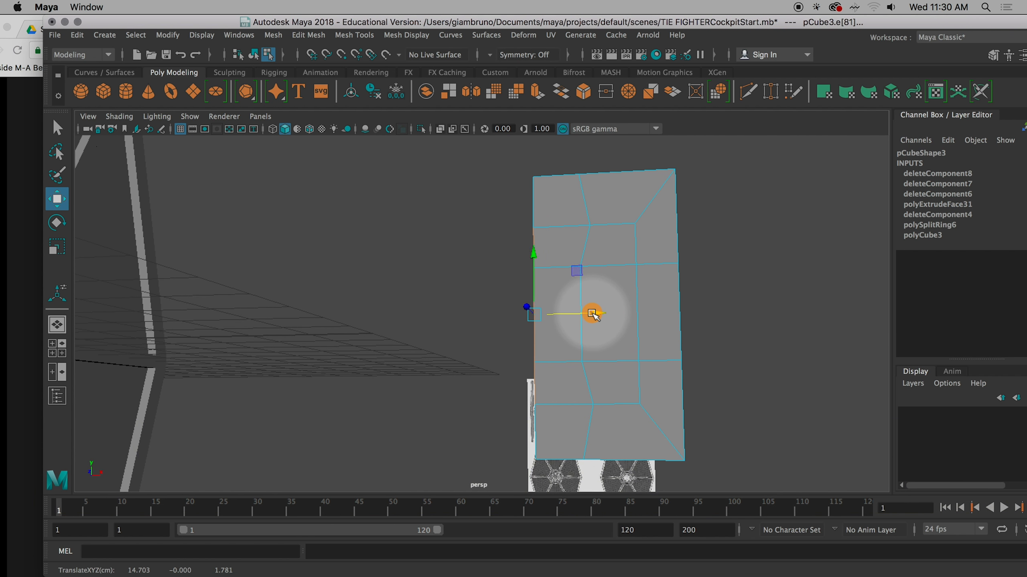
Frame the practice box over the reference in the front view and nudge the moved edges slightly along X.
key(space)
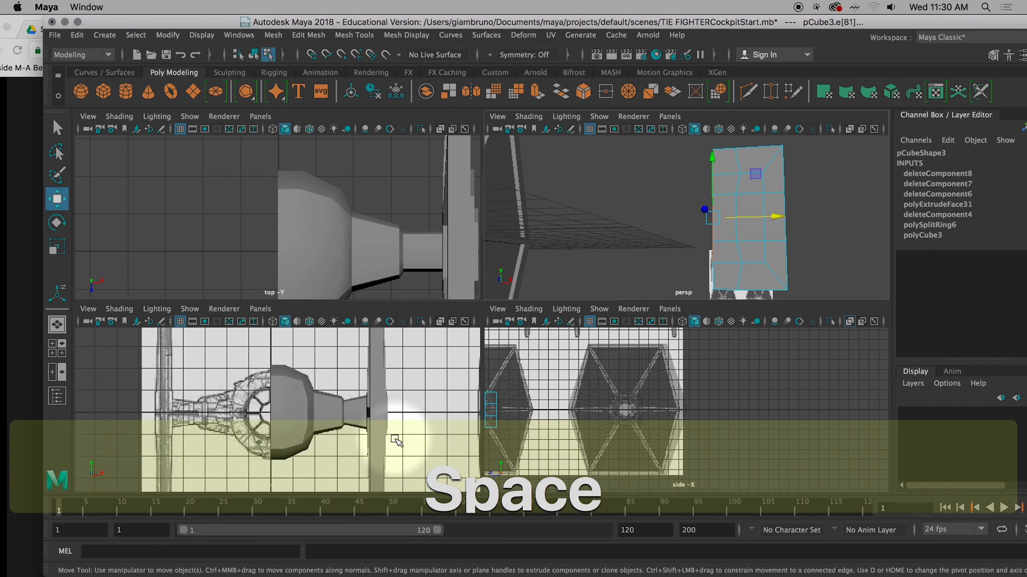
alt+middle_drag(400, 429, 255, 414)
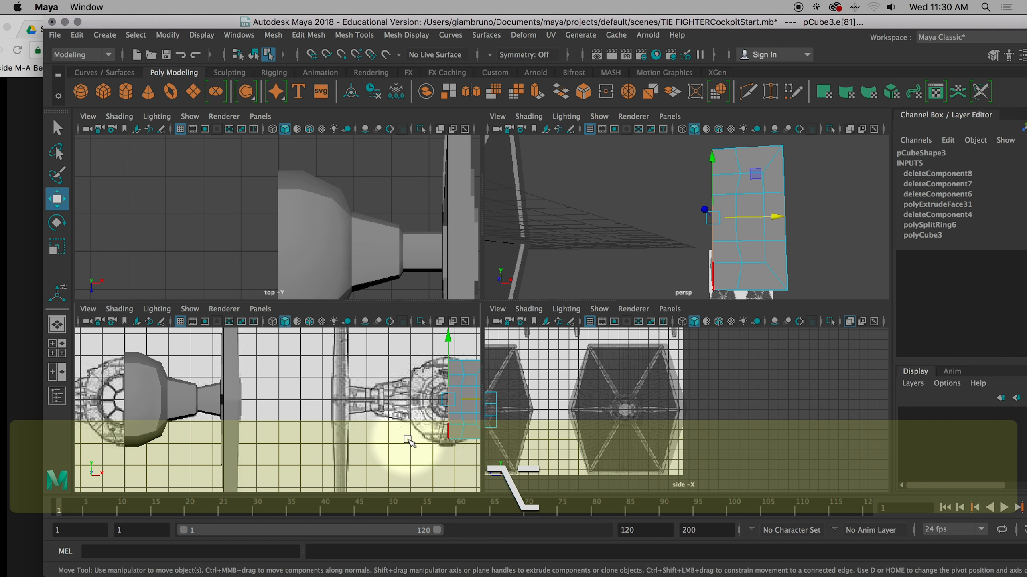
alt+middle_drag(408, 439, 335, 434)
alt+right_drag(371, 432, 405, 432)
alt+middle_drag(386, 422, 328, 431)
alt+middle_drag(424, 445, 357, 453)
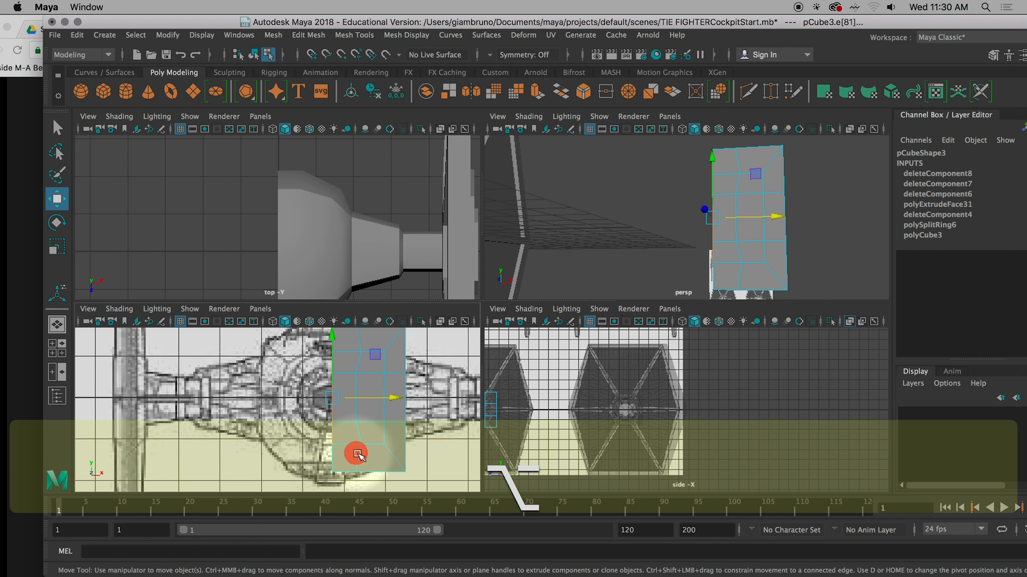
click(395, 399)
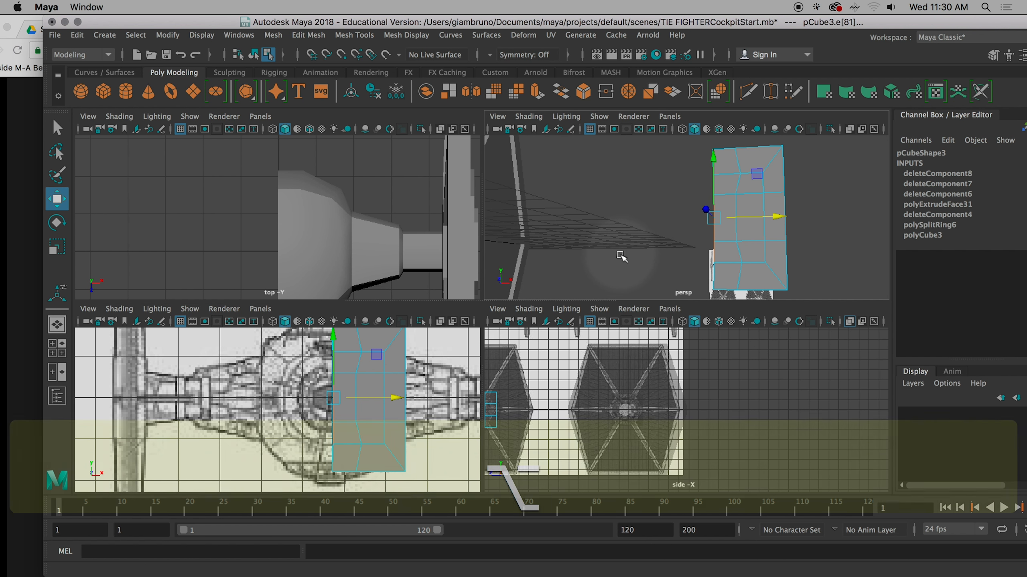
Select and delete the three narrow extruded faces along the halved cockpit's centre line in the front view.
alt+drag(590, 260, 665, 271)
key(space)
click(452, 295)
alt+scroll(515, 339, up, 3)
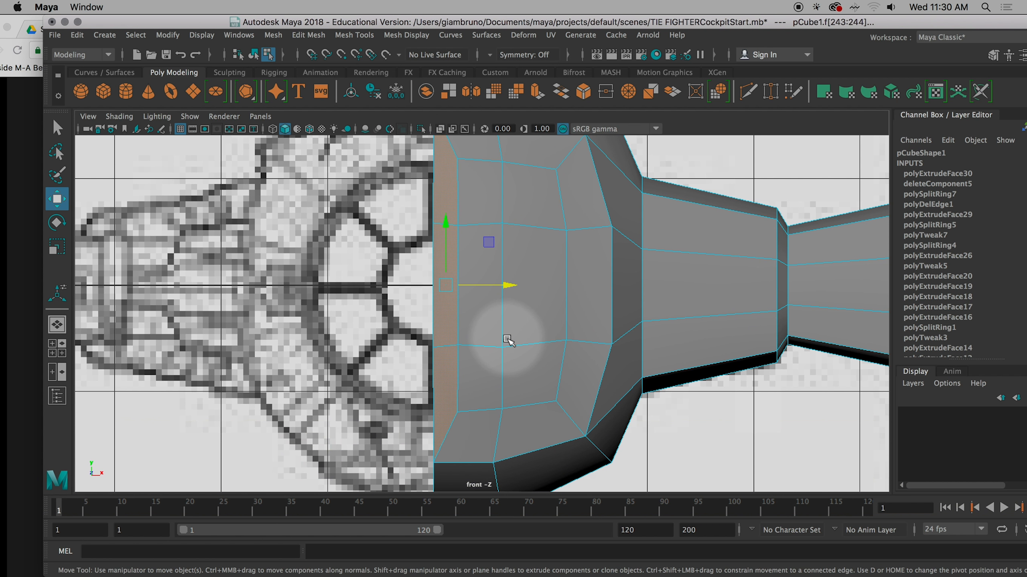
key(BackSpace)
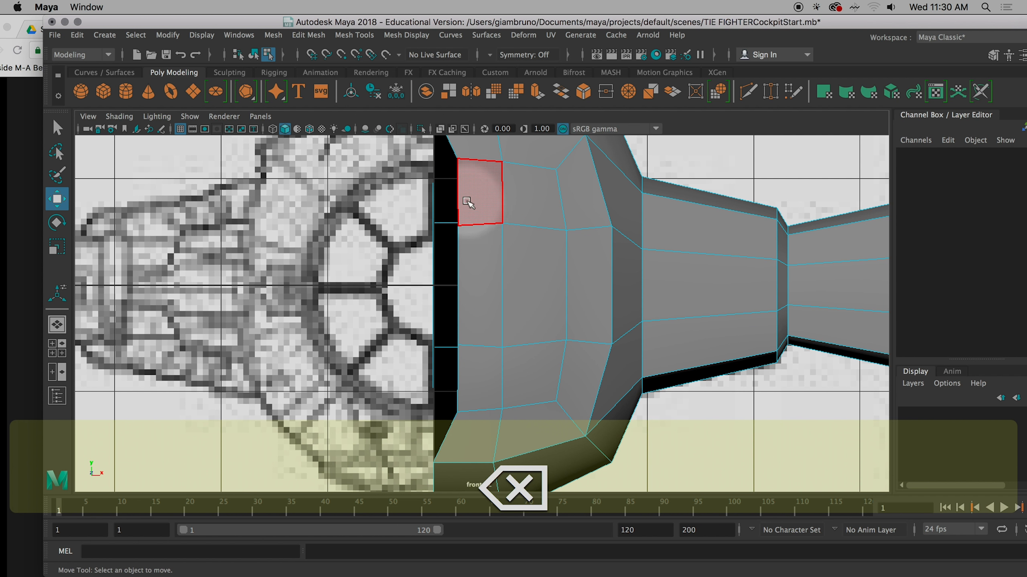
Select the three edges beside the halved cockpit's gap, move them in X onto the centre line, and return to object mode.
right_drag(458, 205, 455, 162)
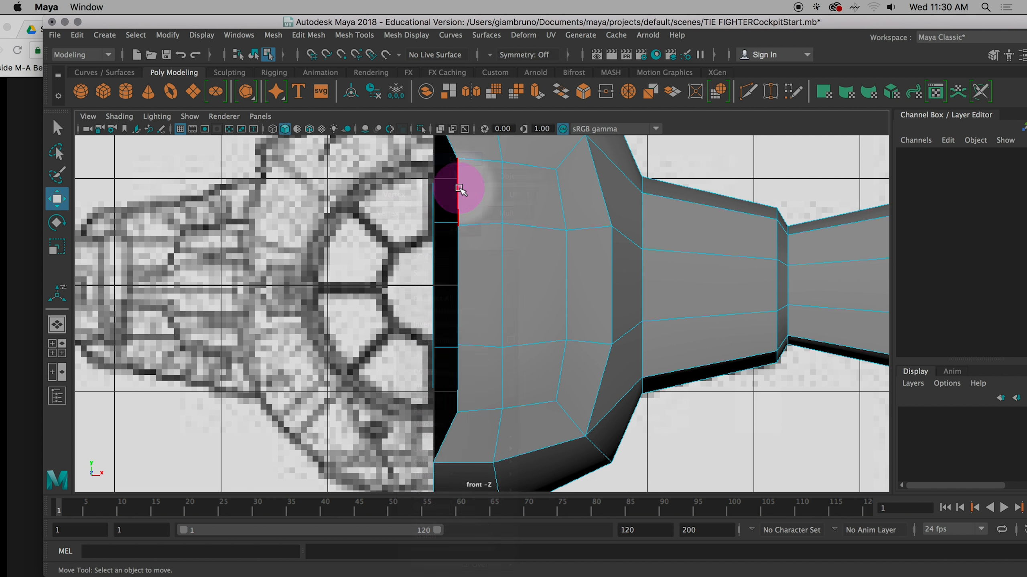
click(457, 200)
shift+click(457, 275)
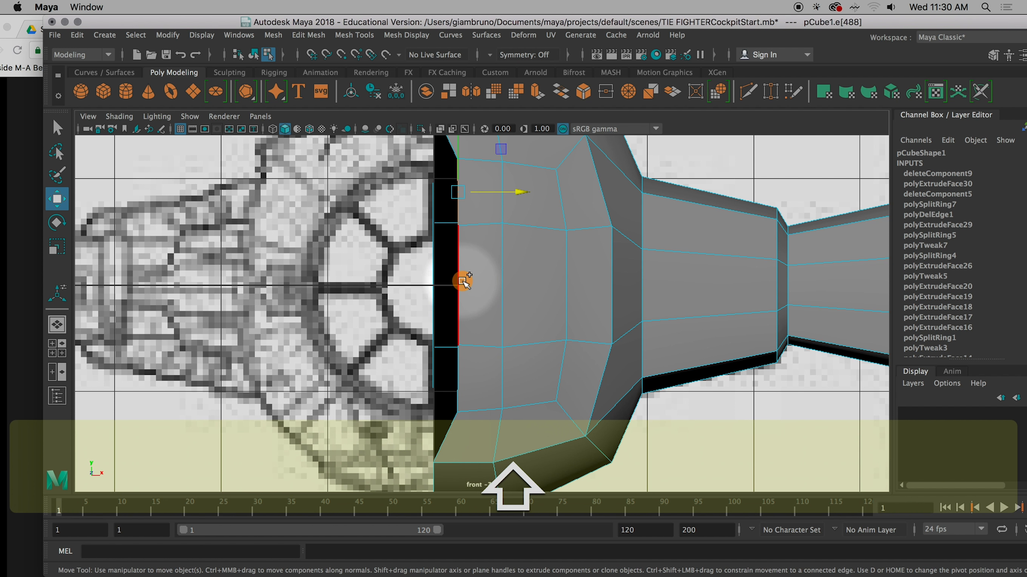
shift+click(461, 366)
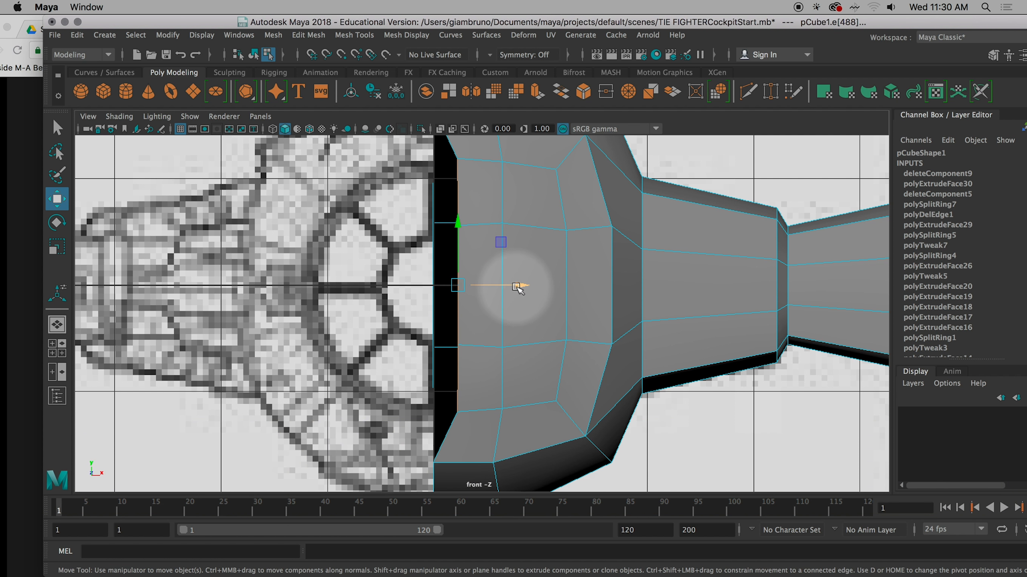
drag(518, 285, 495, 284)
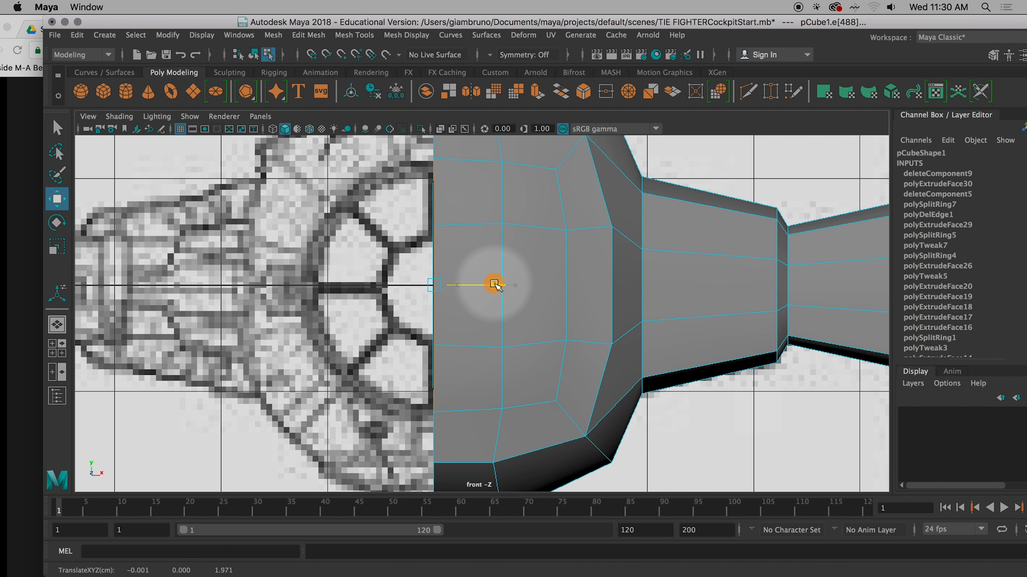
drag(494, 284, 495, 285)
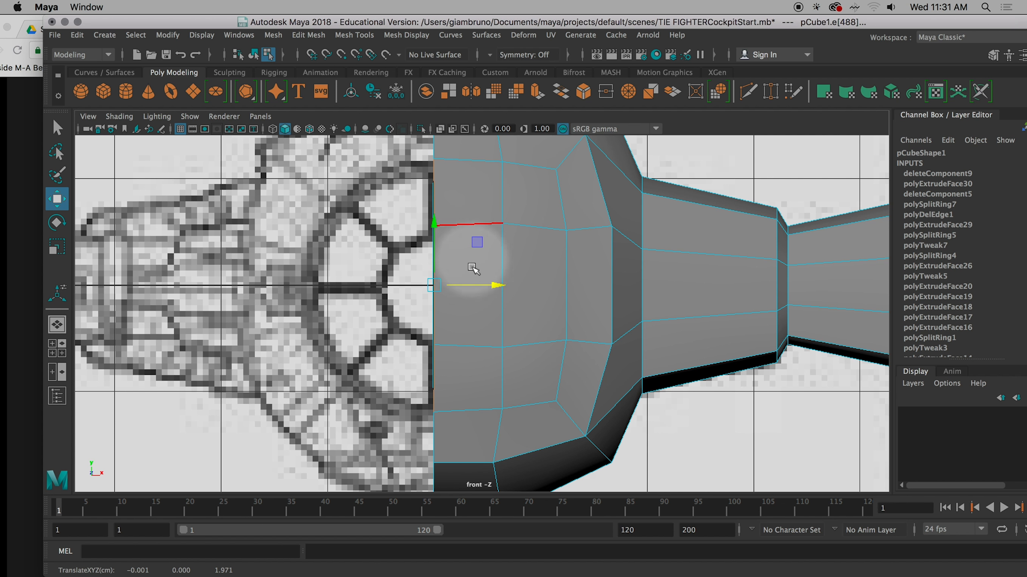
right_drag(522, 268, 574, 177)
click(523, 214)
click(539, 302)
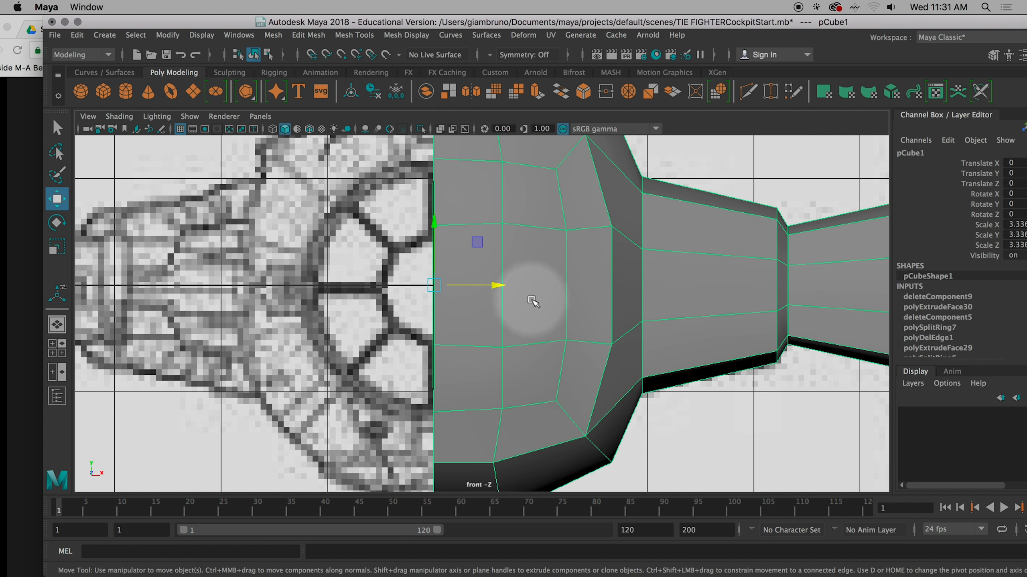
Show the cockpit's vertices and nudge the windshield inset's upper vertex slightly along the centre line's X direction.
alt+middle_drag(531, 302, 538, 357)
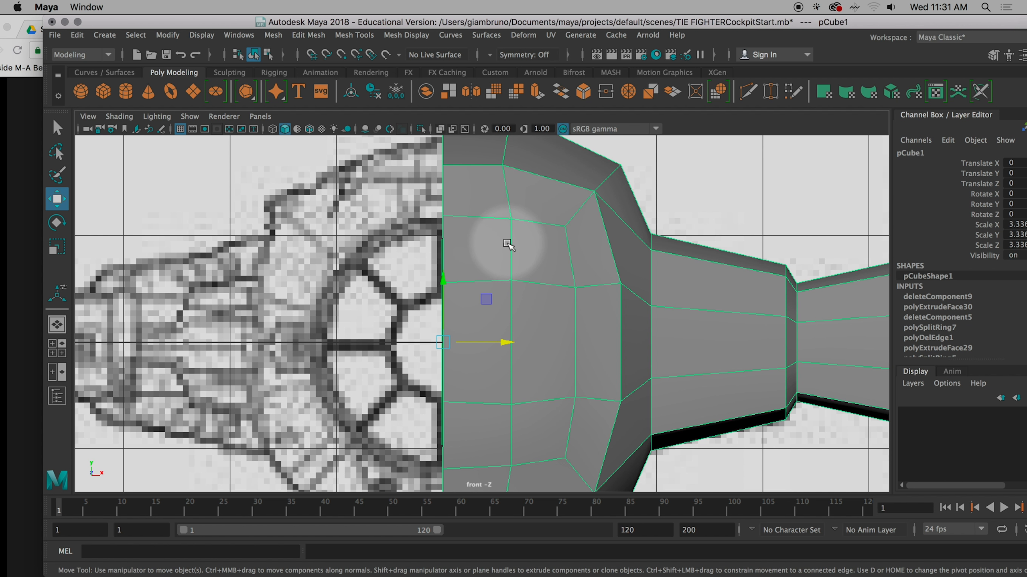
right_click(485, 254)
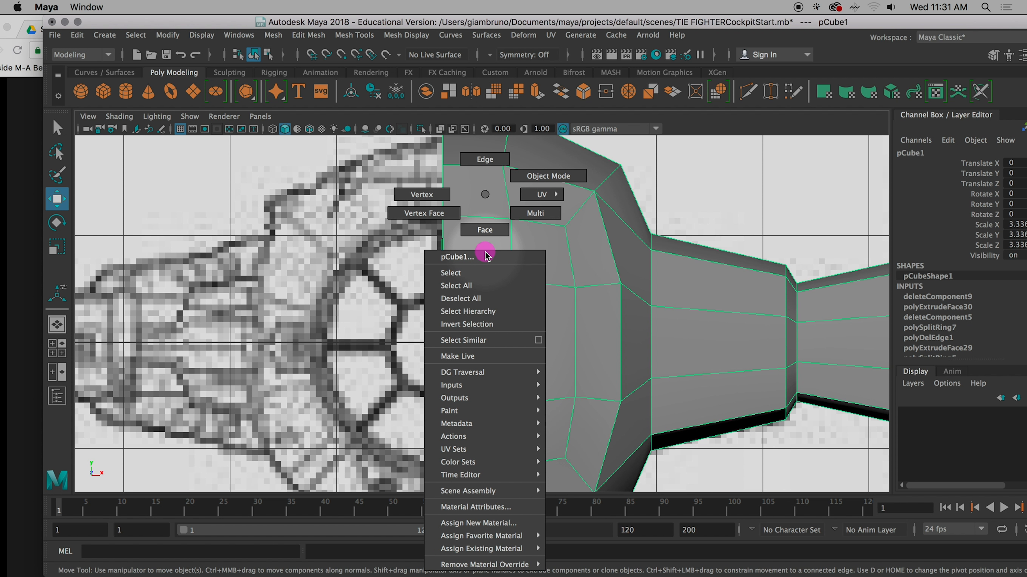
click(422, 195)
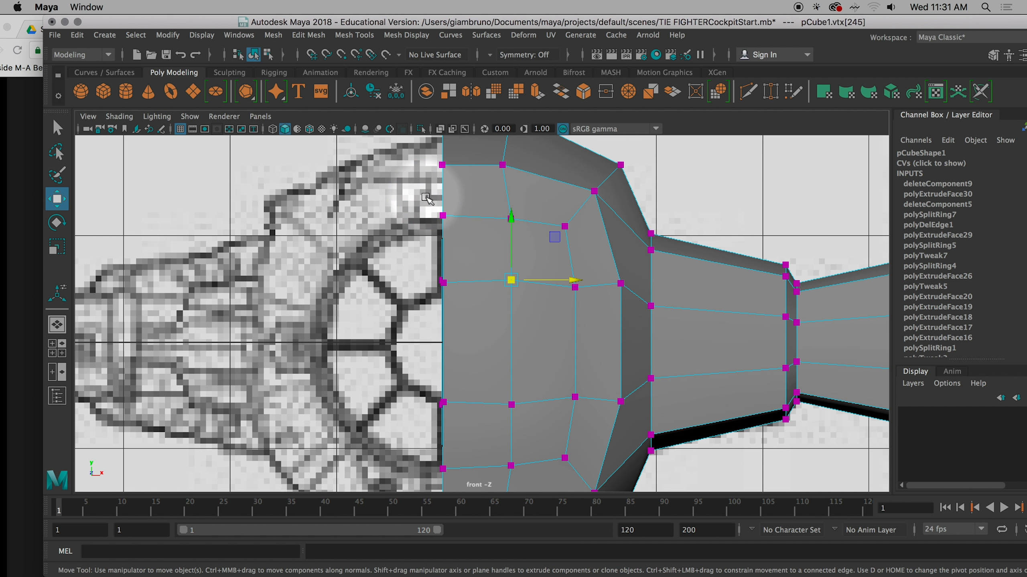
click(557, 367)
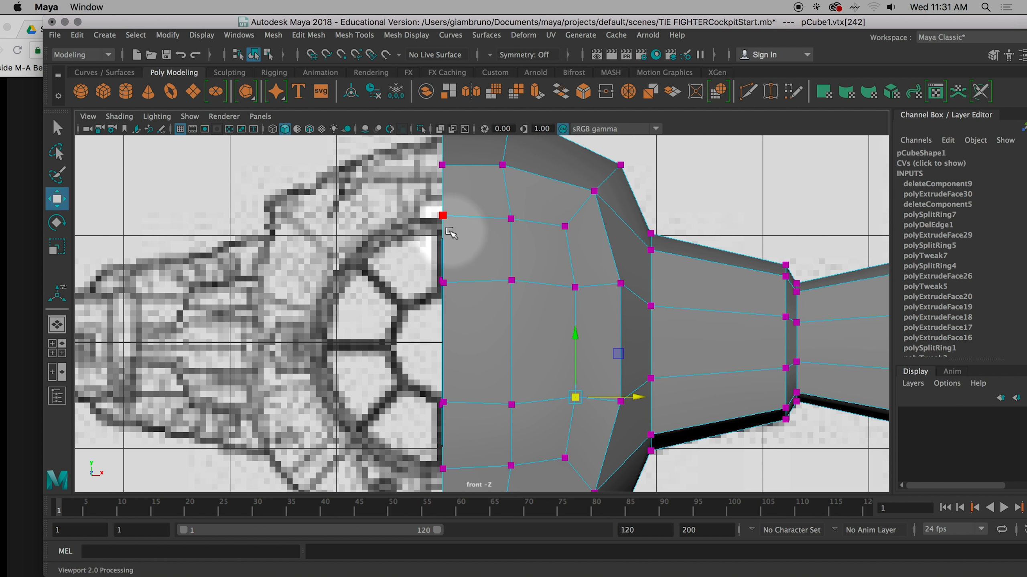
click(442, 215)
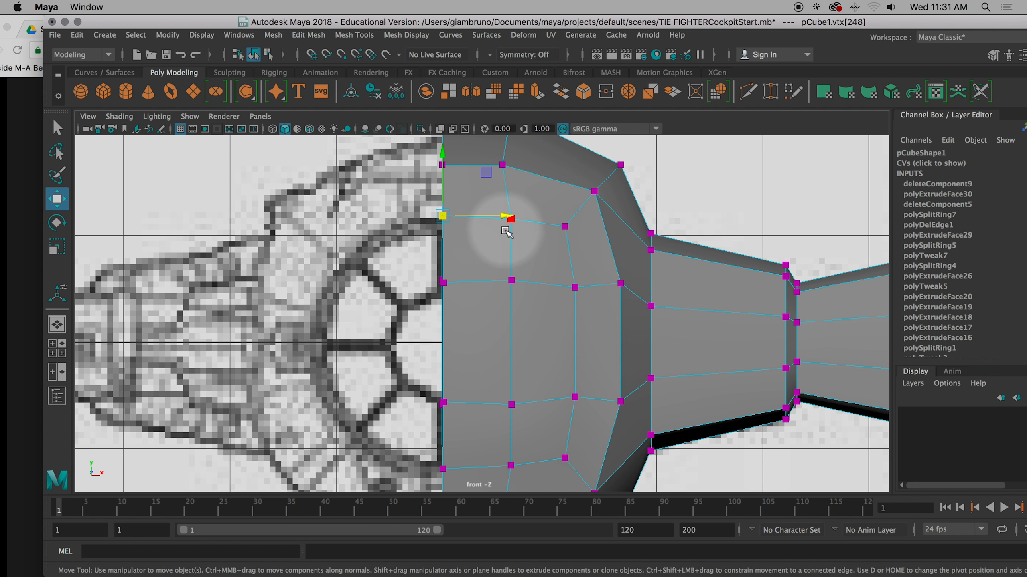
middle_drag(520, 228, 564, 457)
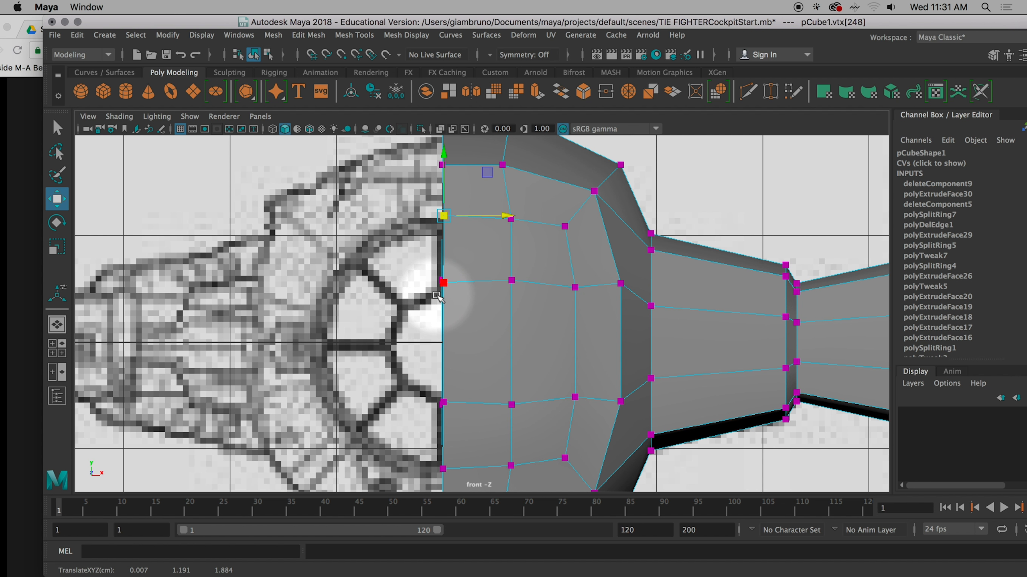
middle_drag(441, 282, 442, 282)
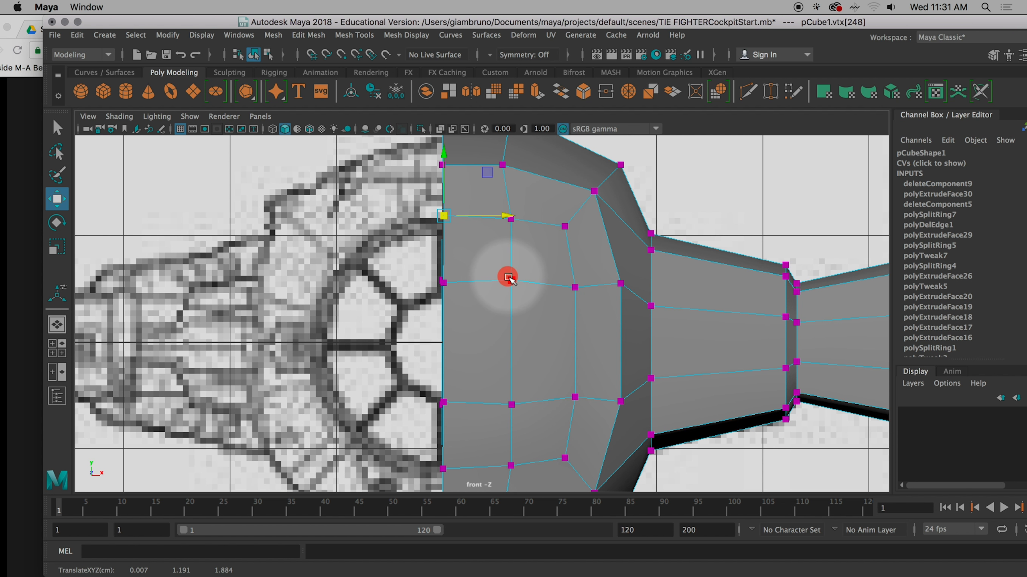
middle_drag(430, 367, 432, 367)
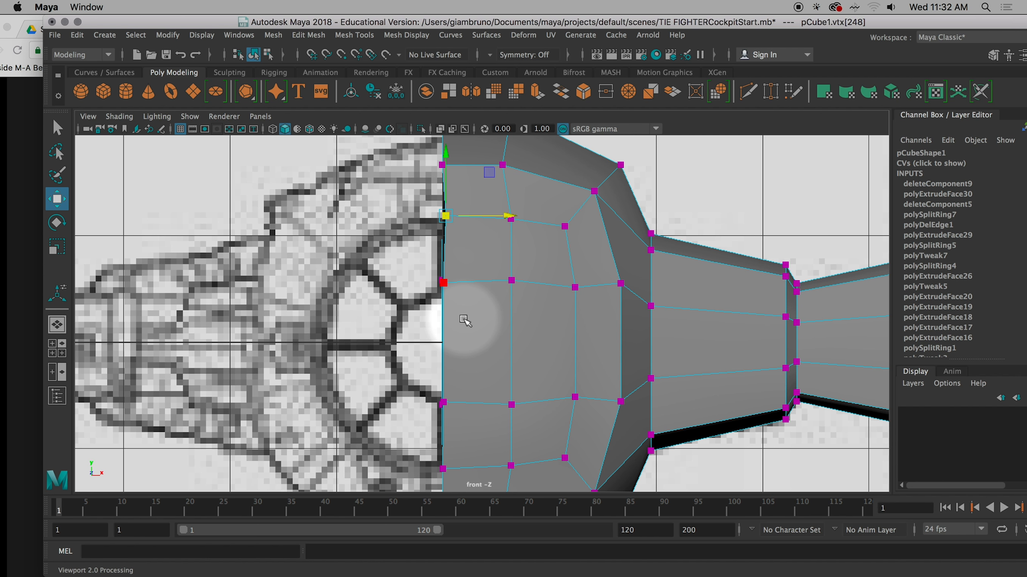
Preview the cockpit in smooth display, restore the unsmoothed display, and clear the vertex selection.
key(3)
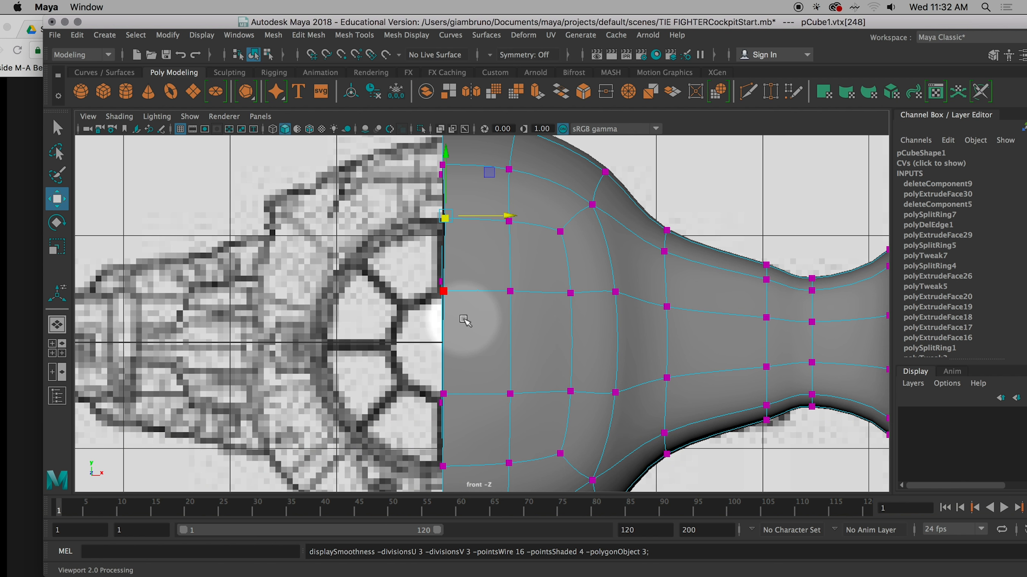
key(1)
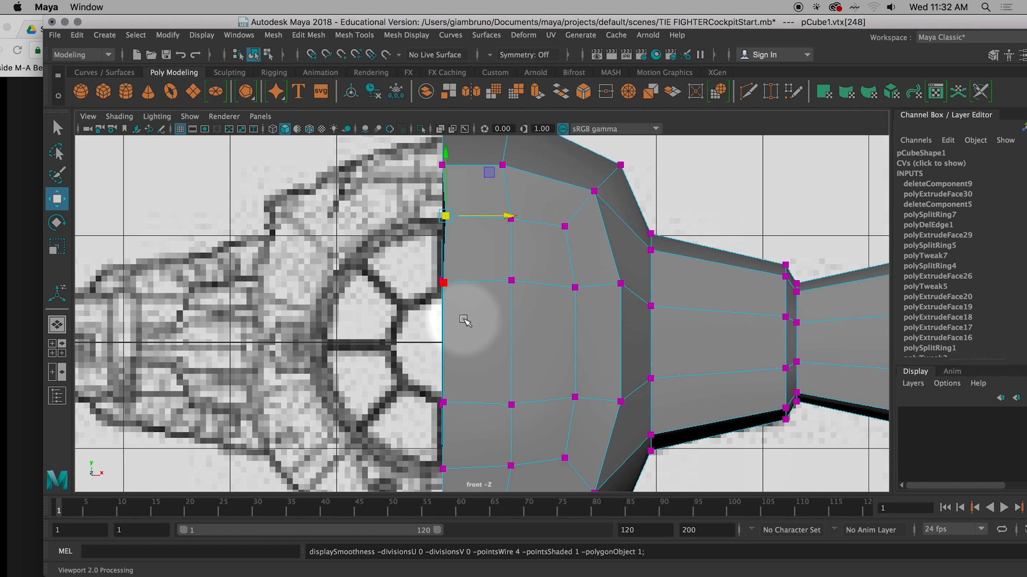
click(351, 226)
Select the windshield inset's upper and lower vertices on the cockpit's centre line and scale them slightly closer together in Y.
mouse_move(445, 183)
right_down()
mouse_move(470, 184)
mouse_move(468, 167)
mouse_move(439, 198)
right_up()
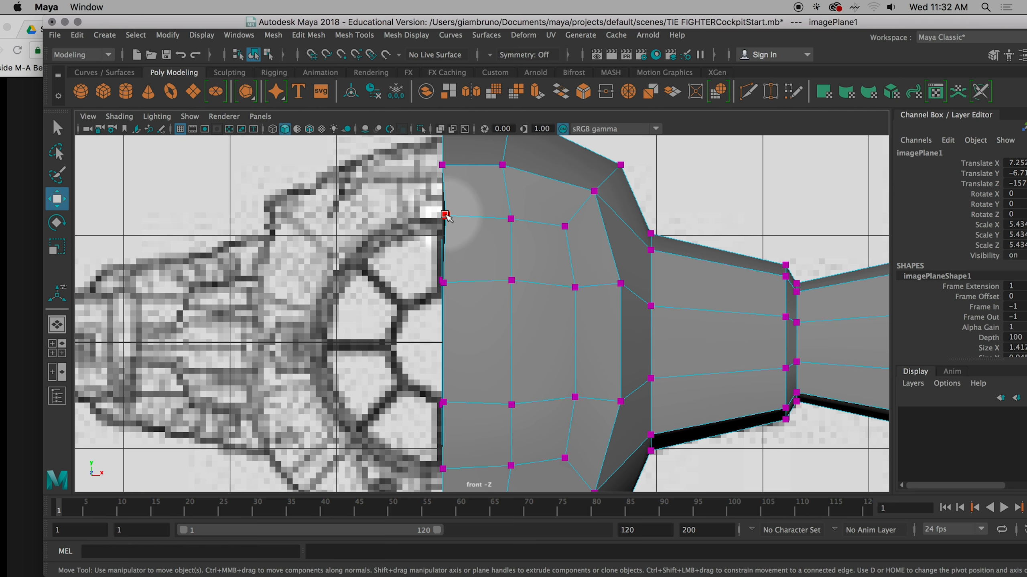
click(445, 215)
alt+middle_drag(483, 274, 469, 241)
shift+click(437, 428)
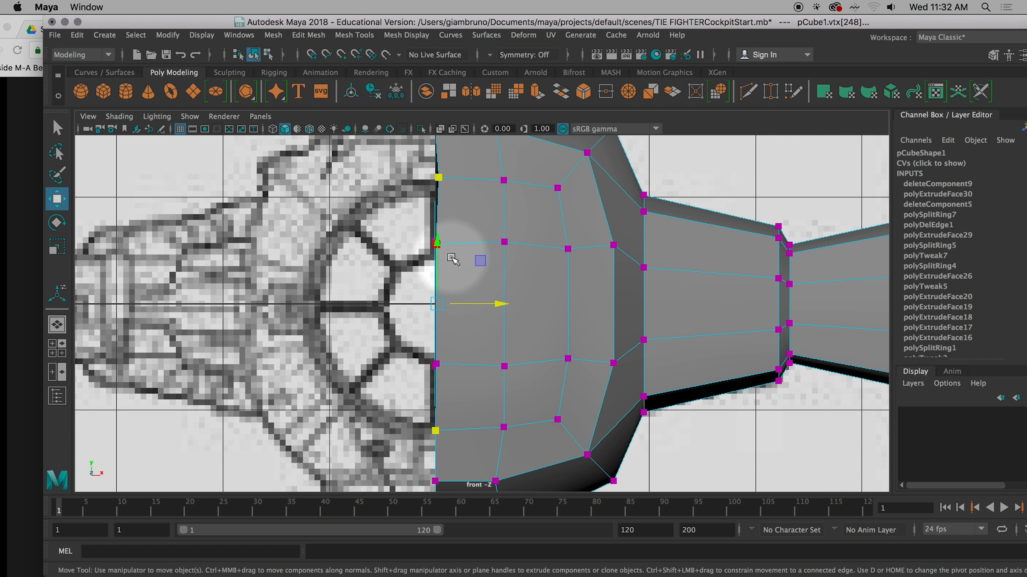
key(q)
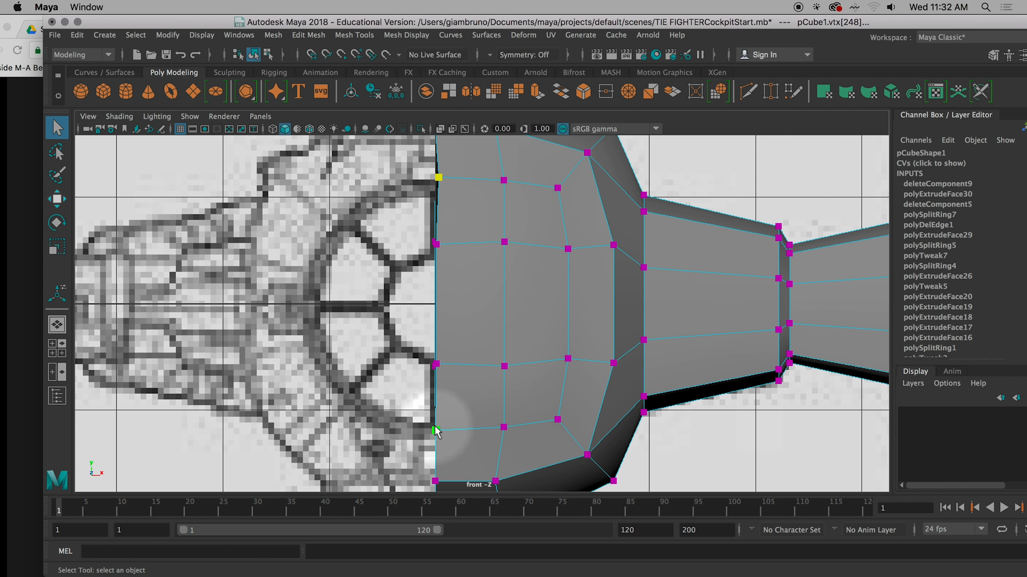
key(e)
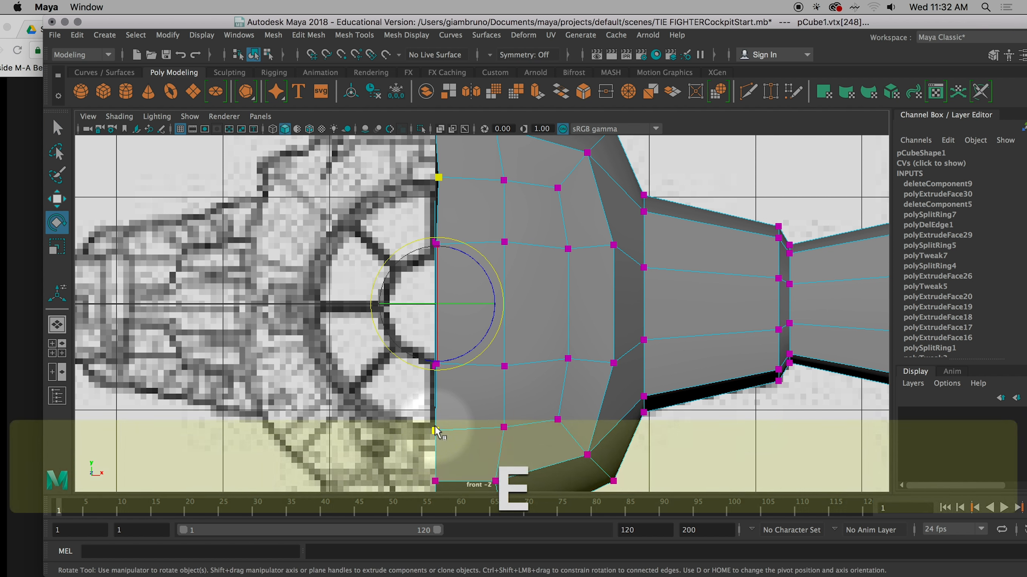
key(r)
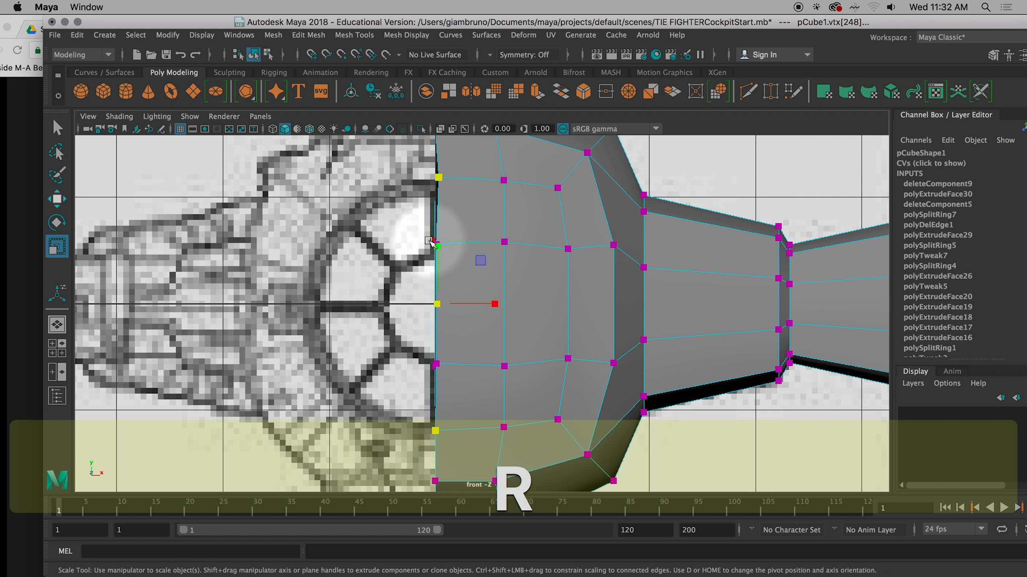
drag(436, 248, 437, 254)
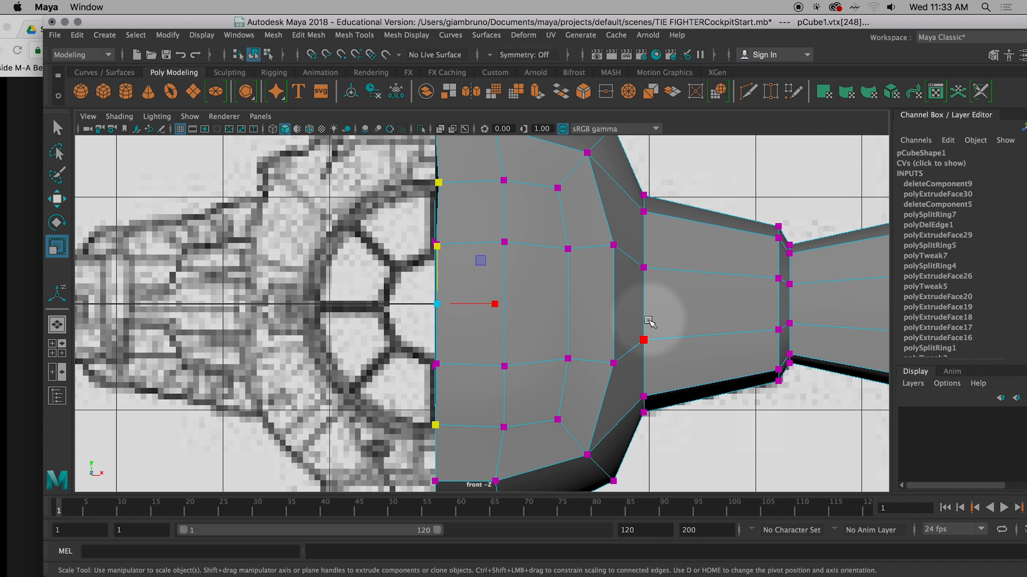
Select the practice box's upper and lower inset vertices on its centre side and scale them apart in Y by about 1.11.
scroll(650, 321, down, 10)
alt+middle_drag(715, 328, 207, 243)
alt+scroll(474, 278, up, 8)
alt+middle_drag(469, 221, 490, 353)
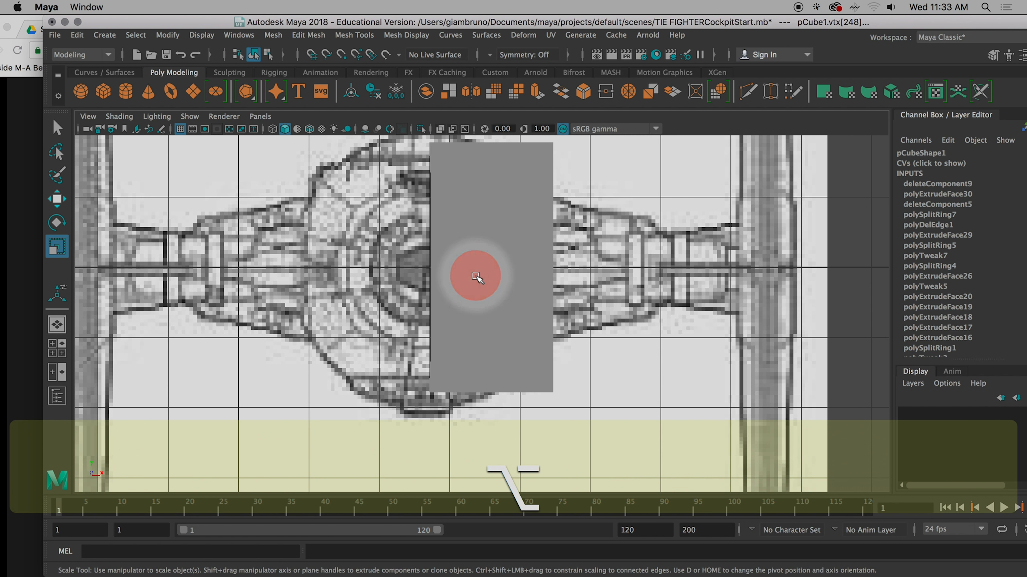
right_drag(476, 278, 453, 208)
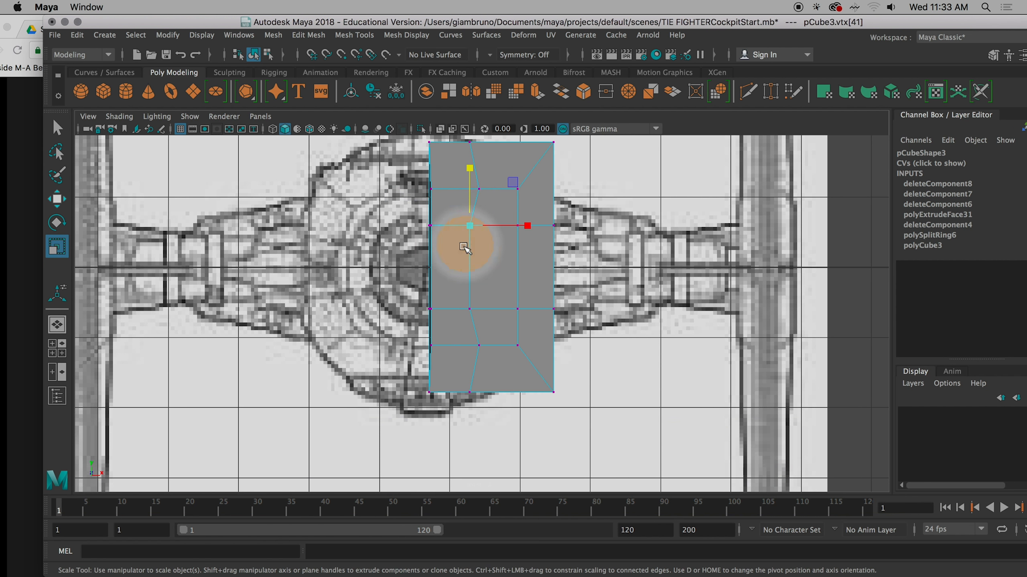
scroll(464, 248, up, 4)
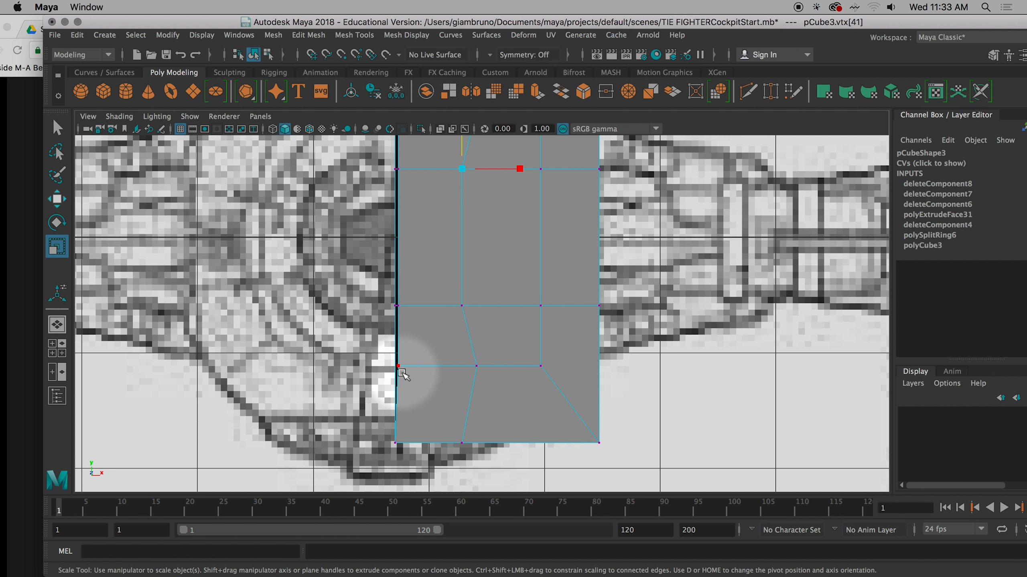
click(401, 374)
alt+middle_drag(469, 291, 514, 413)
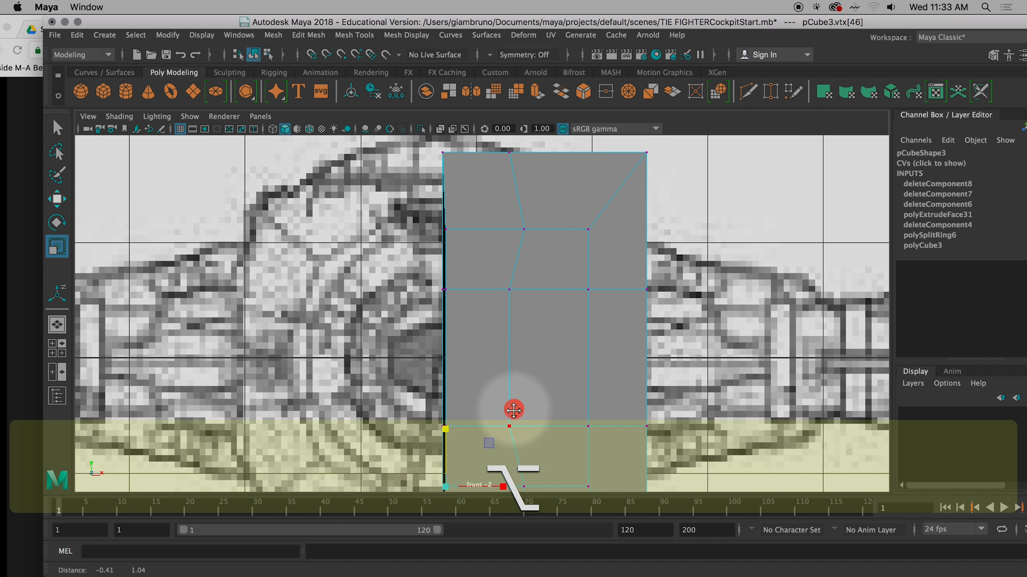
shift+click(444, 230)
alt+middle_drag(499, 317, 458, 257)
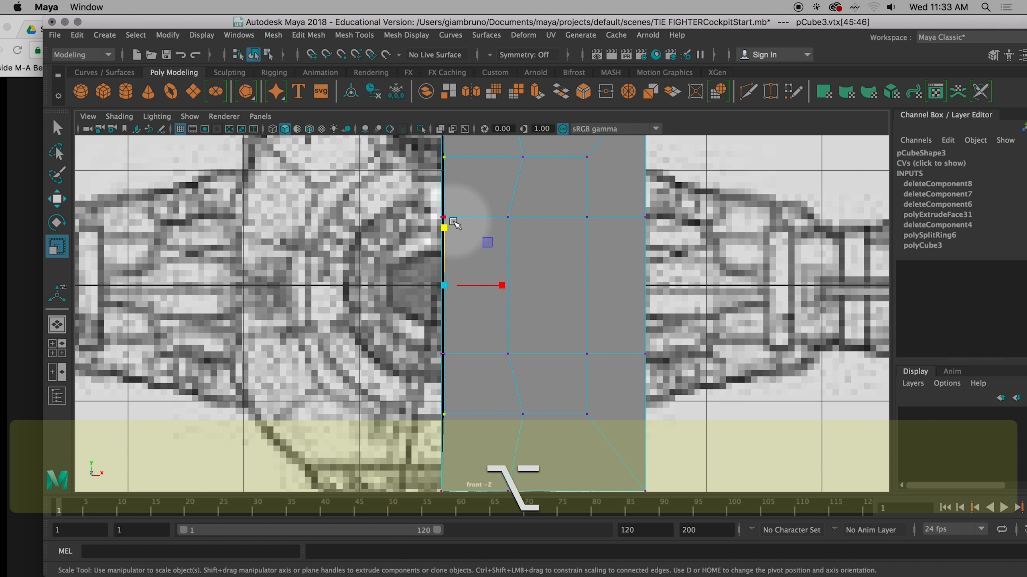
middle_drag(441, 236, 437, 228)
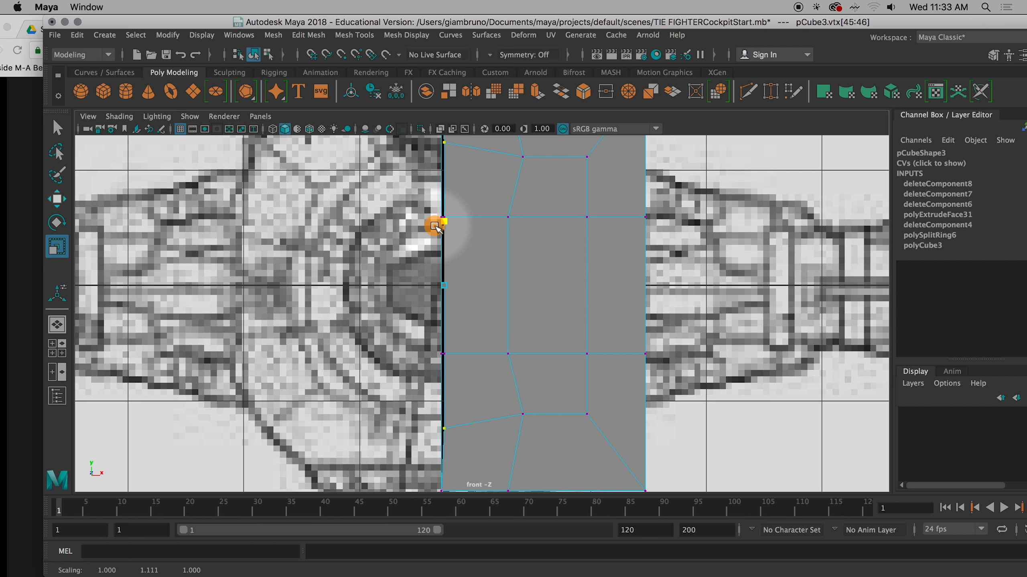
middle_drag(436, 228, 437, 233)
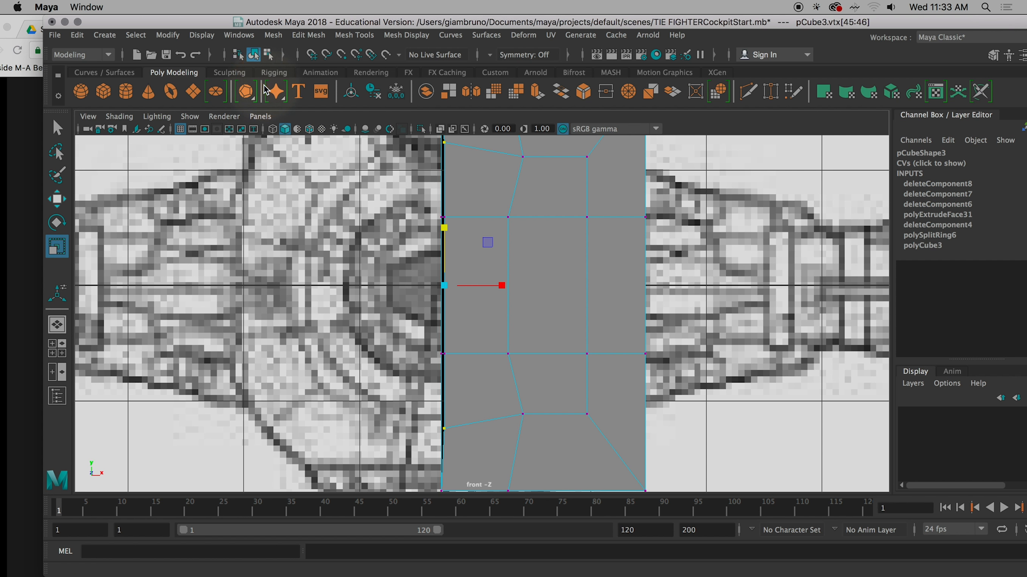
Enlarge the practice box's displayed vertices to a vertex size of about 8.26.
click(201, 35)
mouse_move(344, 199)
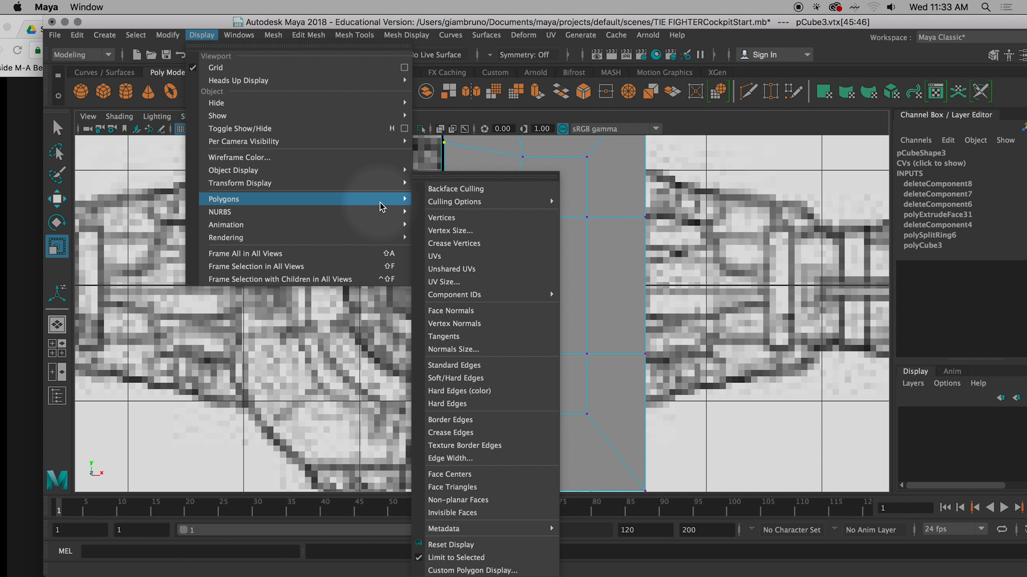
click(475, 232)
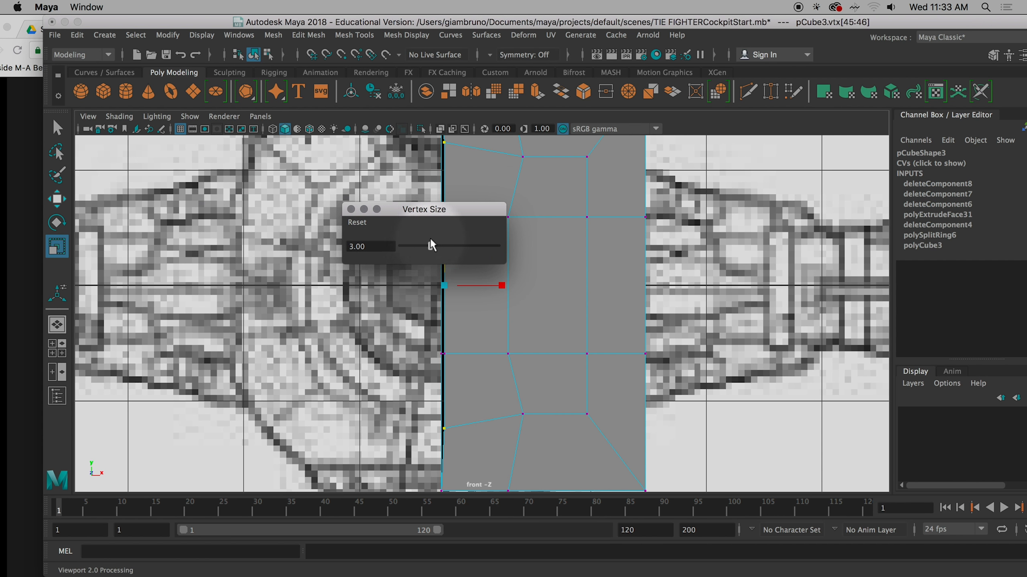
drag(469, 247, 479, 246)
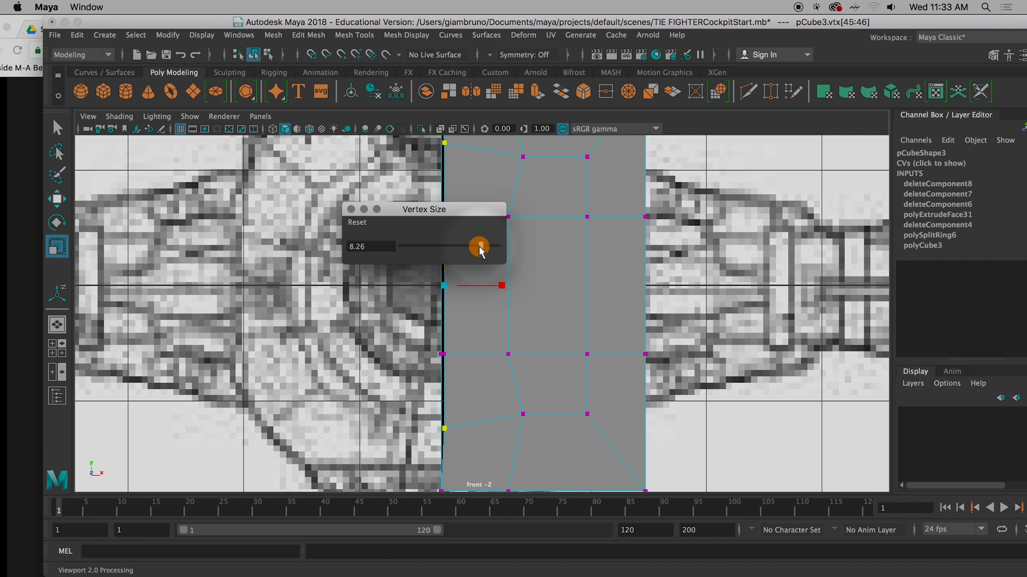
click(357, 222)
click(351, 210)
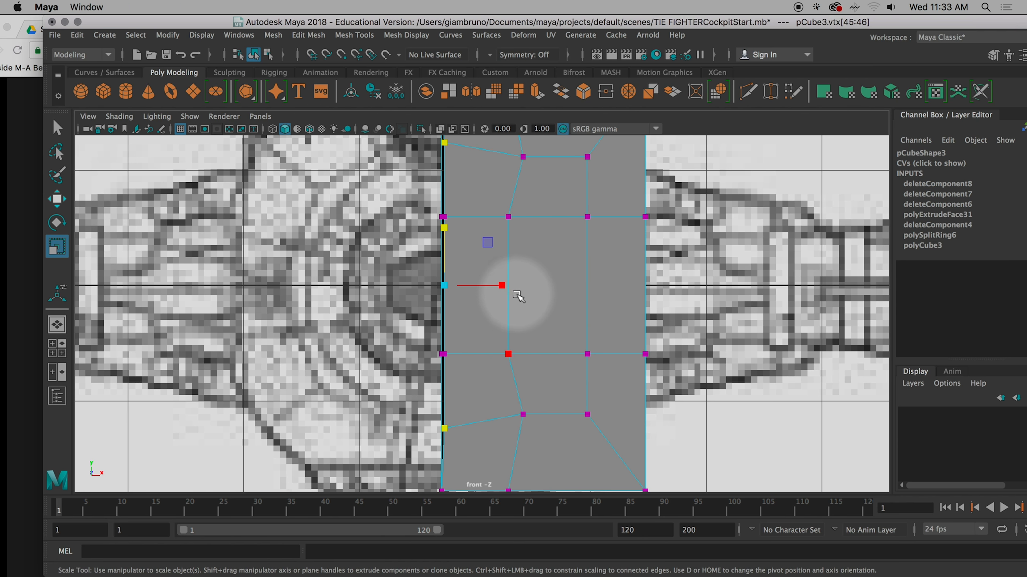
Return the front view to the cockpit windshield and select the inset's upper and lower vertices on the centre line.
click(587, 288)
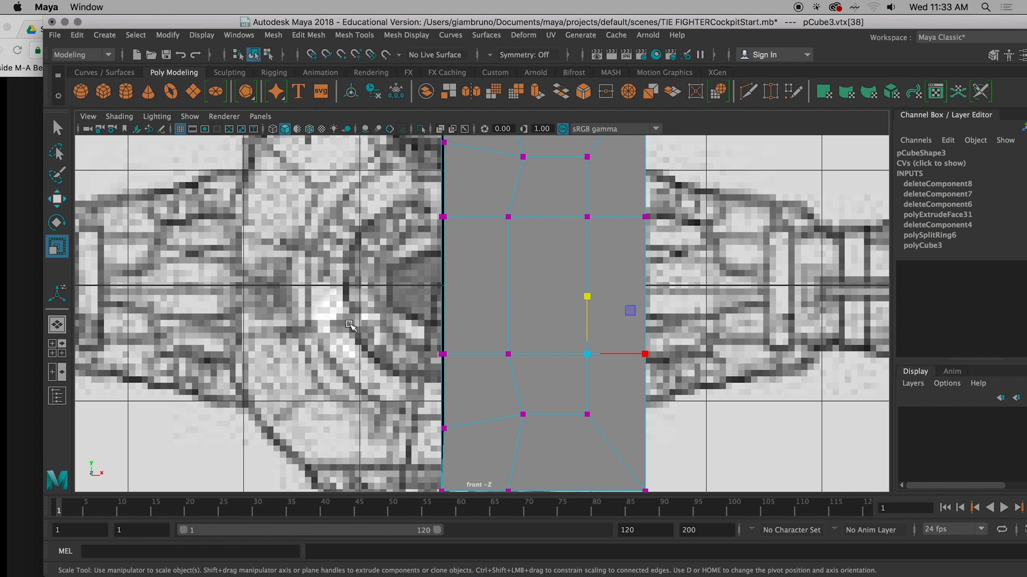
alt+middle_drag(323, 308, 543, 333)
alt+middle_drag(331, 311, 570, 346)
alt+middle_drag(390, 319, 609, 344)
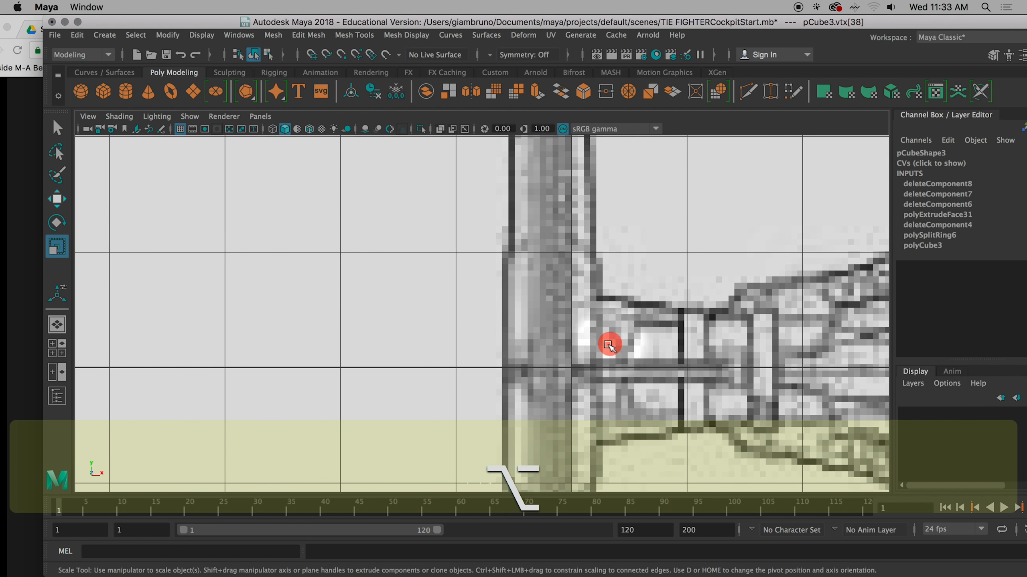
alt+middle_drag(350, 321, 590, 341)
alt+middle_drag(375, 325, 626, 333)
alt+middle_drag(533, 328, 756, 316)
alt+middle_drag(601, 318, 743, 307)
alt+middle_drag(600, 296, 571, 226)
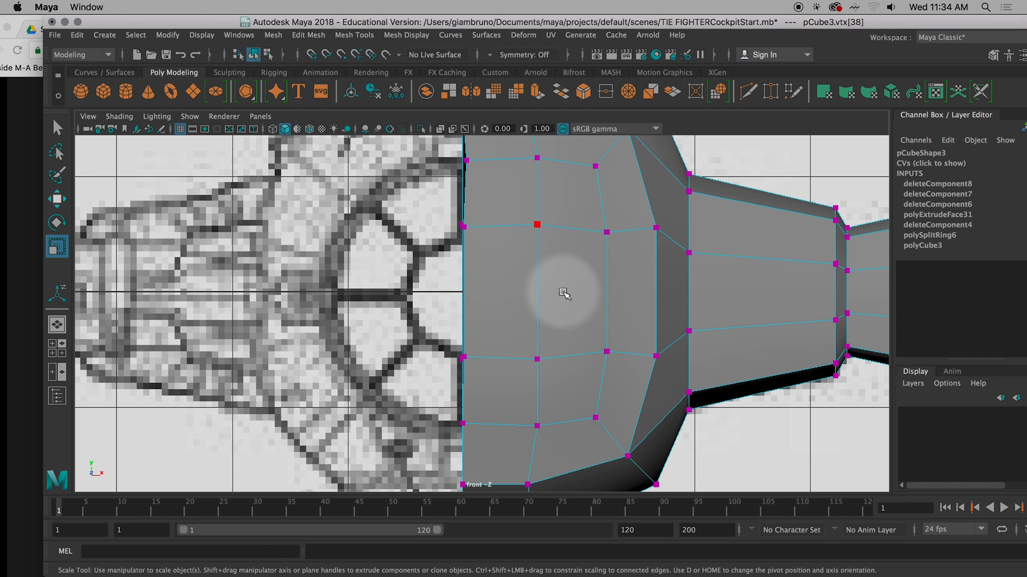
alt+middle_drag(565, 295, 532, 253)
click(466, 185)
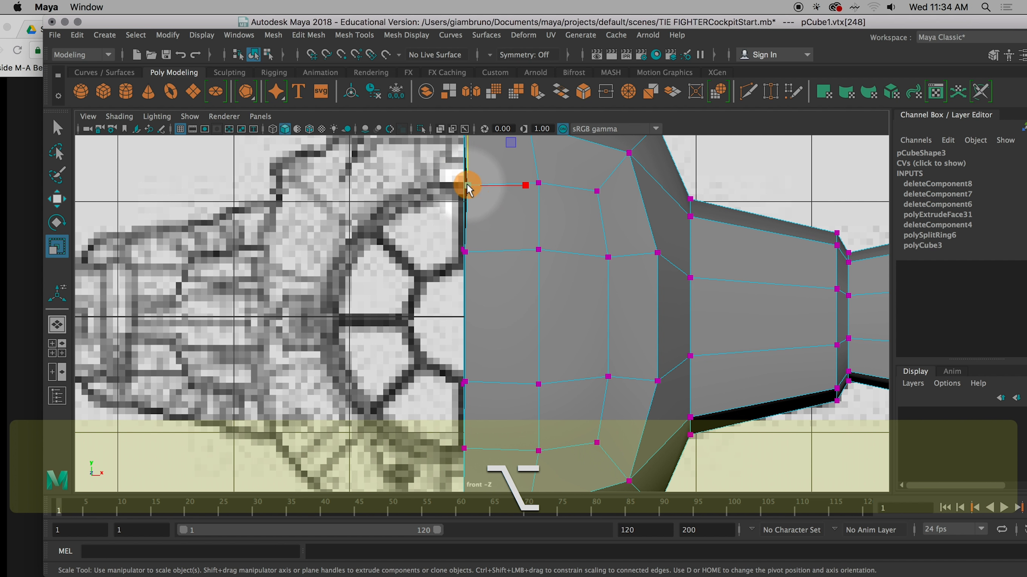
shift+click(463, 446)
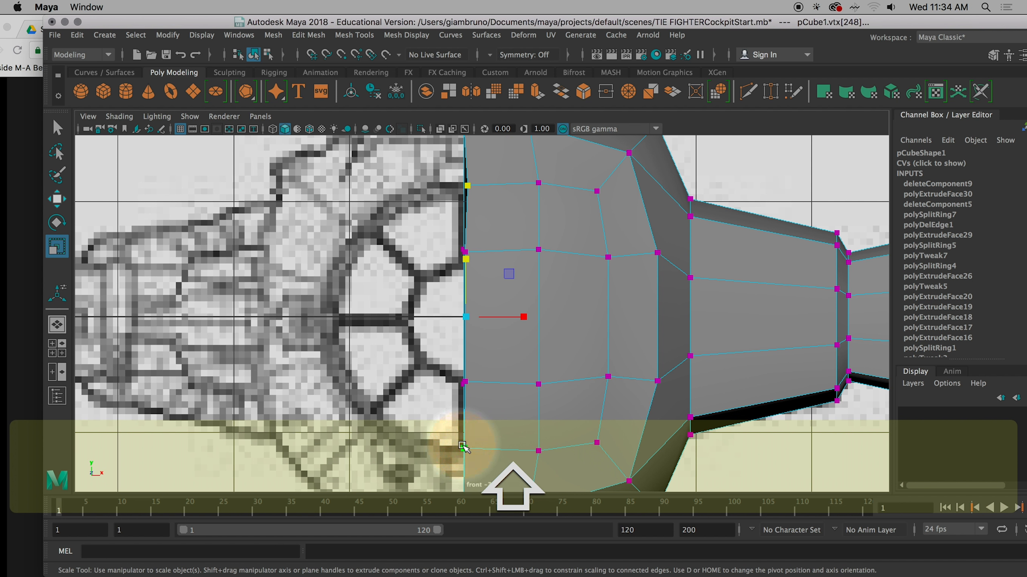
key(q)
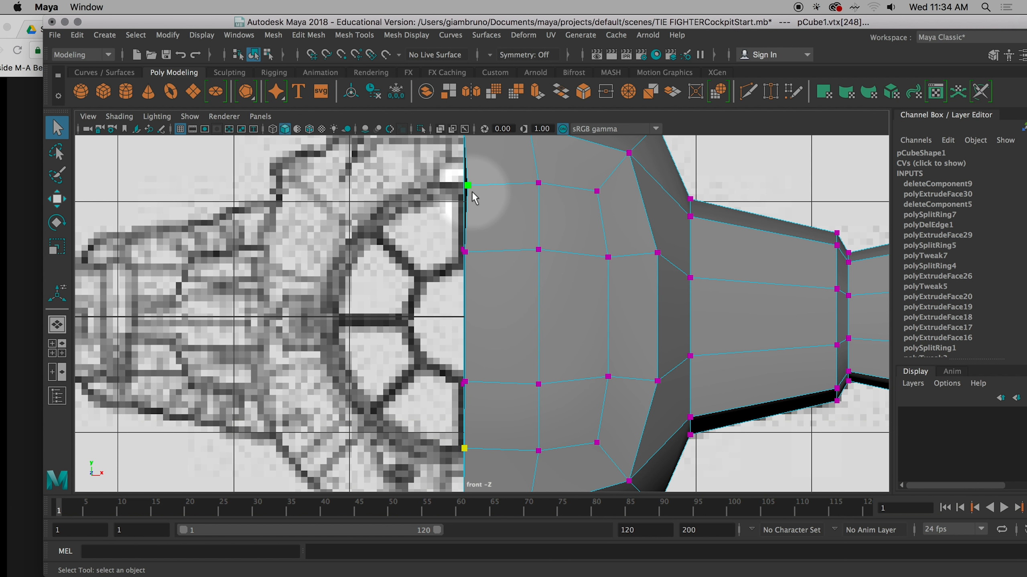
Select the inset's upper and lower vertices one column out from the centre line and show the cockpit in X-Ray over the reference.
click(537, 184)
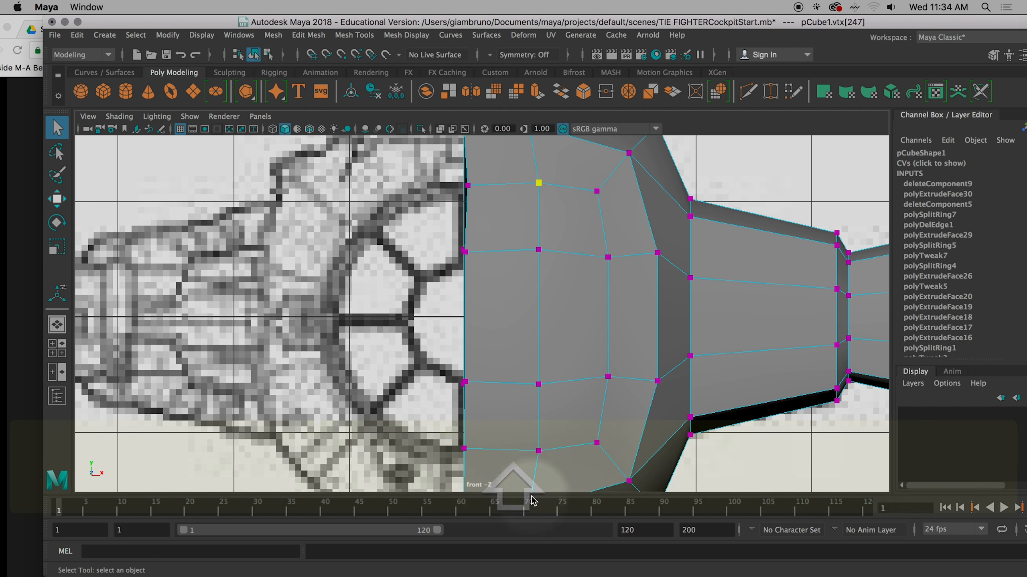
shift+click(538, 450)
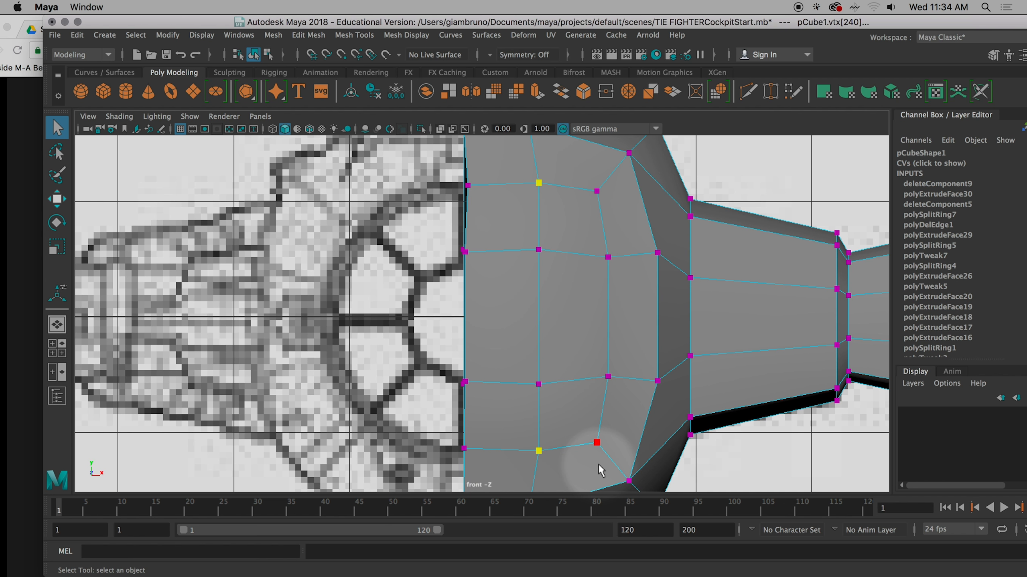
key(4)
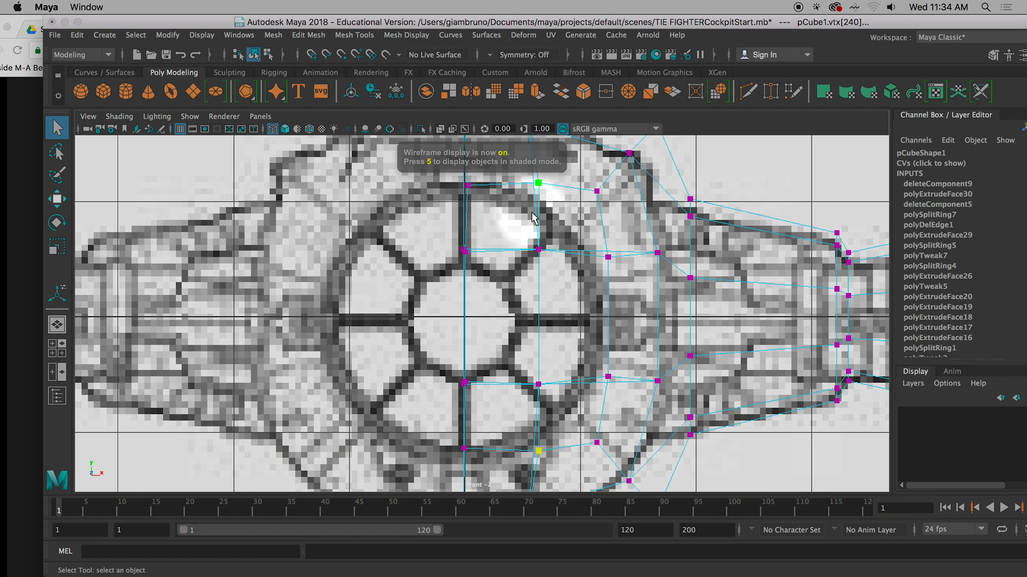
key(5)
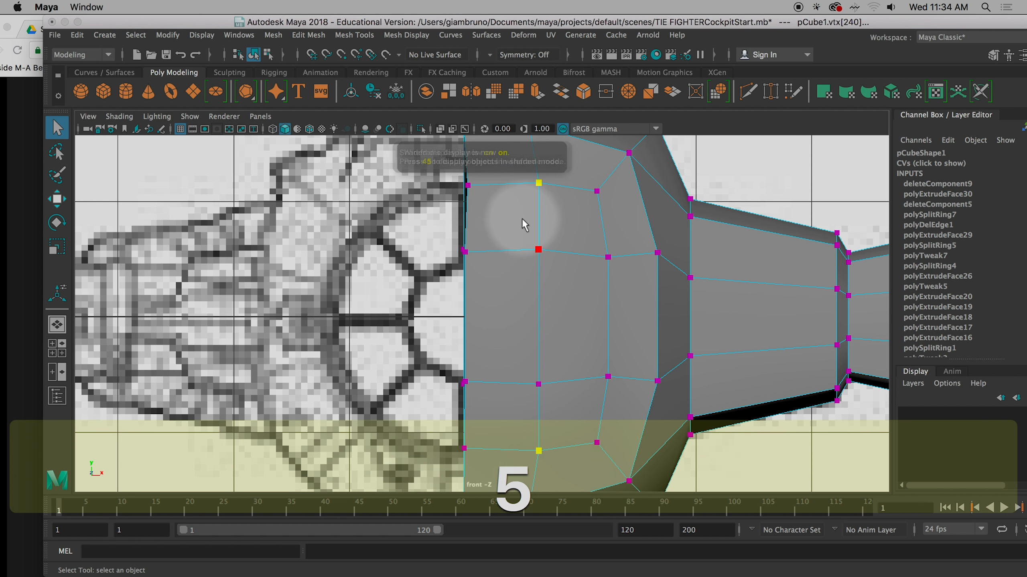
click(440, 130)
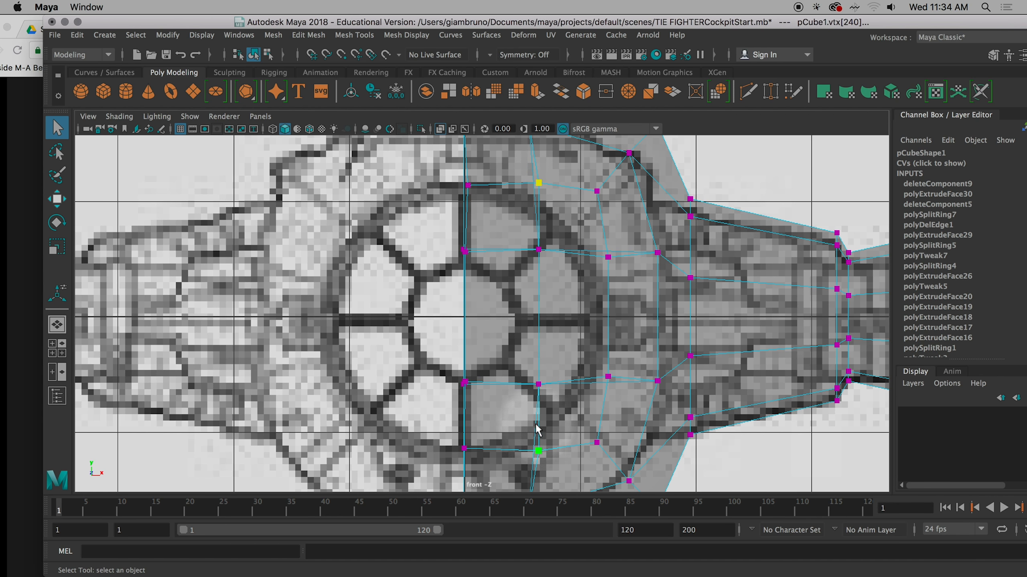
Scale the selected vertex pair closer together in Y and shift it toward the centre line in X to follow the reference's round window frame.
key(r)
drag(538, 259, 534, 266)
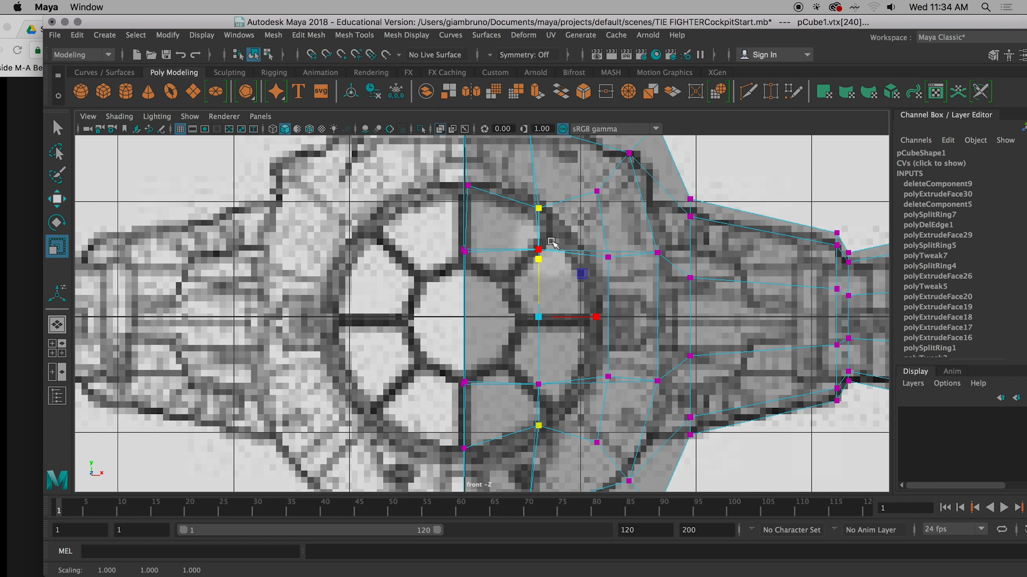
key(w)
drag(601, 317, 592, 319)
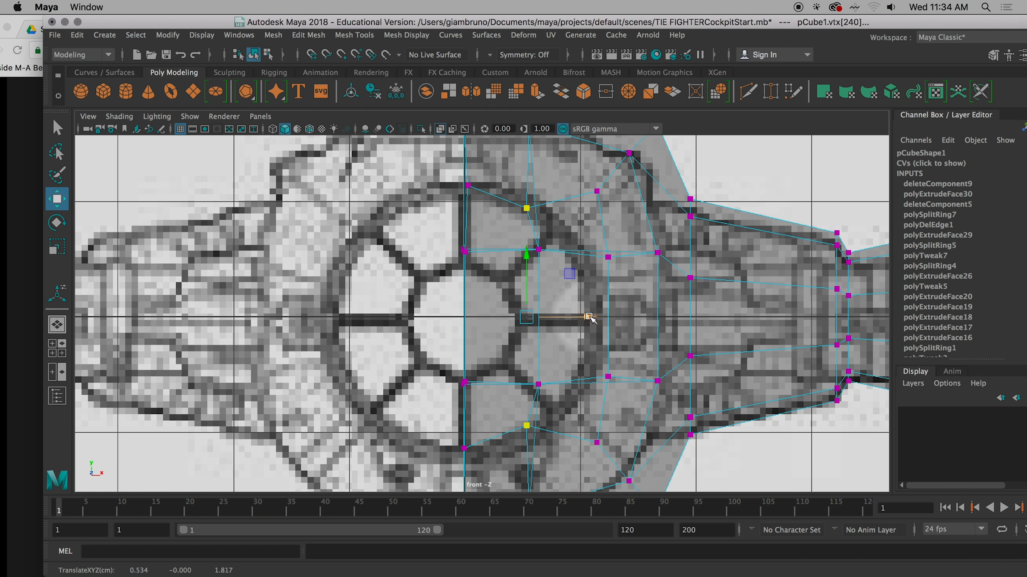
key(r)
drag(526, 261, 523, 259)
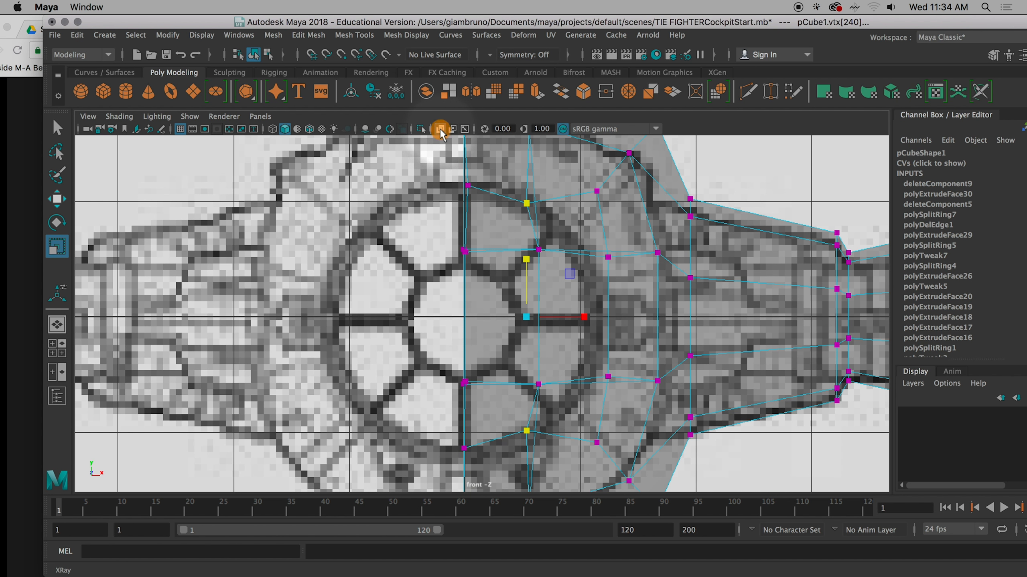
click(440, 129)
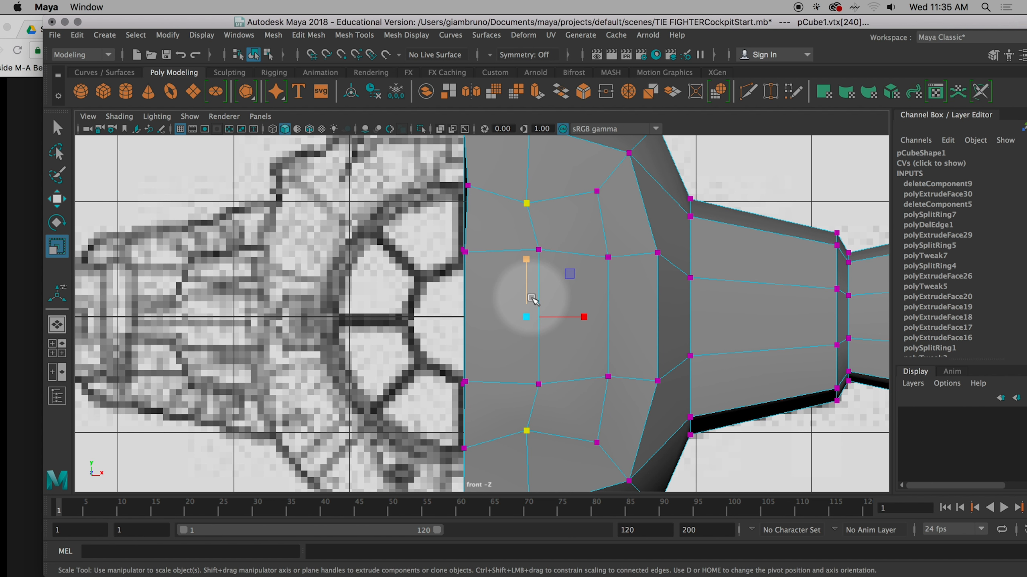
Select the inset's upper and lower outer corner vertices and, in X-Ray display, scale them closer together in Y.
click(596, 191)
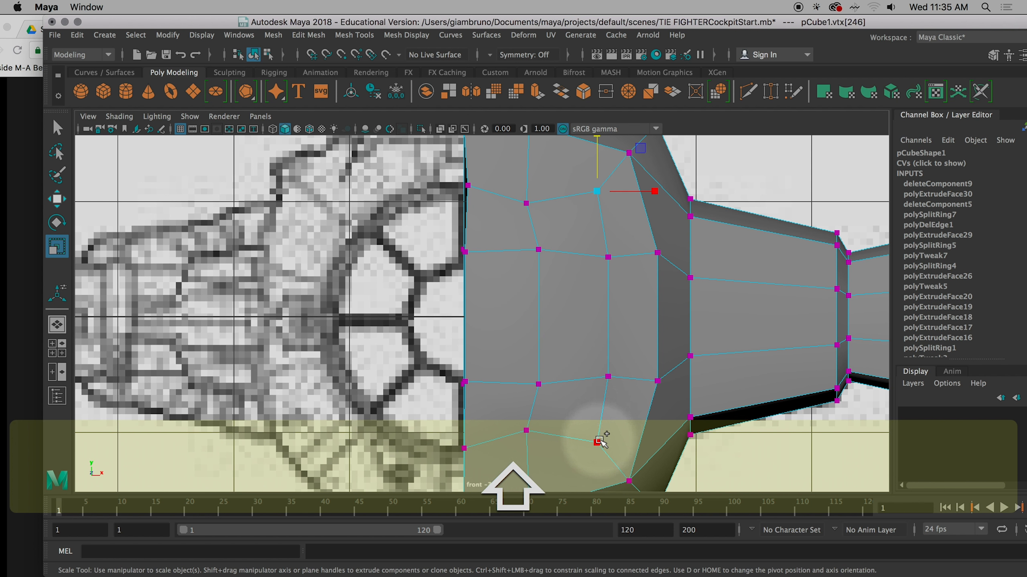
shift+click(597, 442)
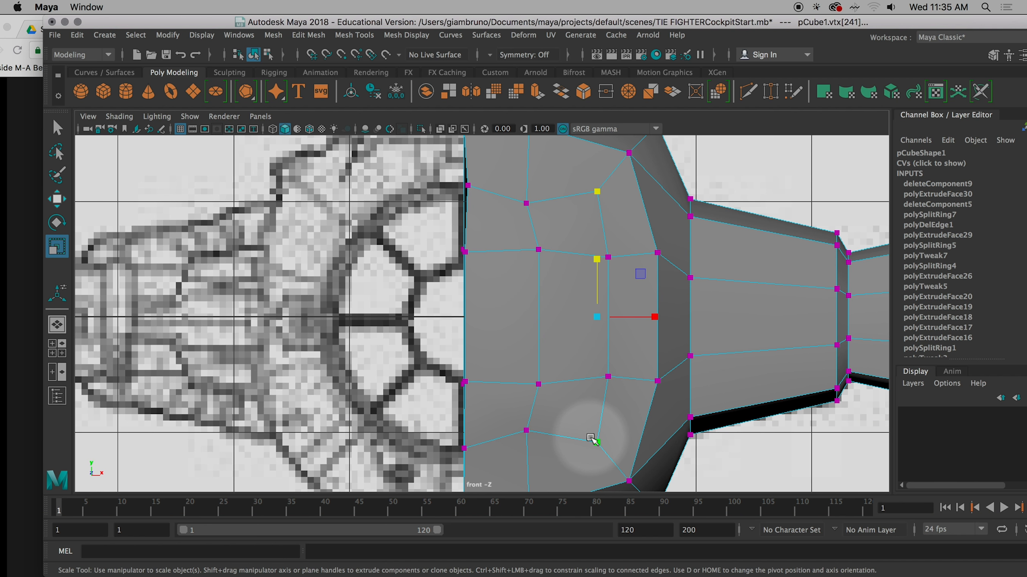
click(440, 129)
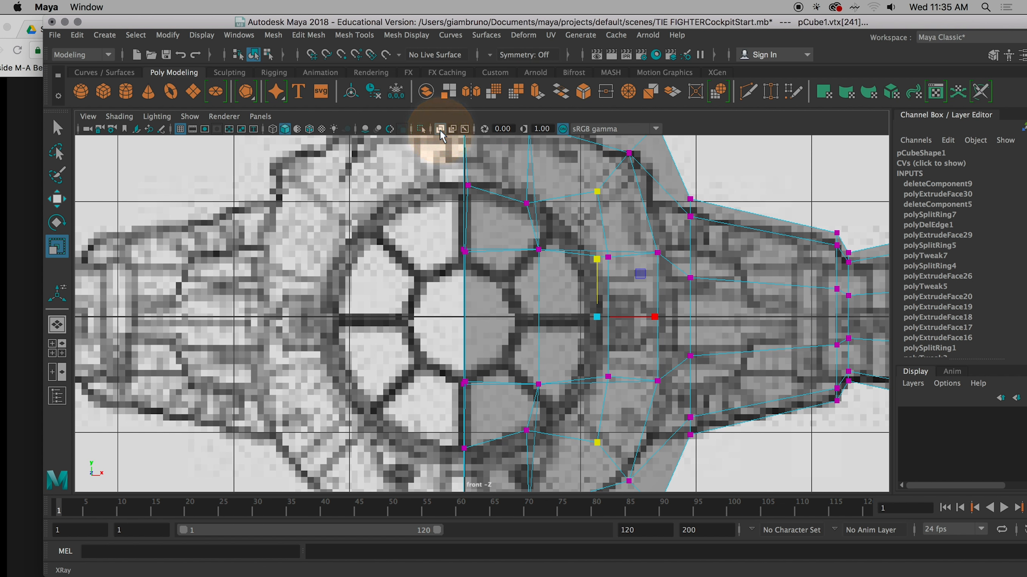
drag(597, 264, 594, 274)
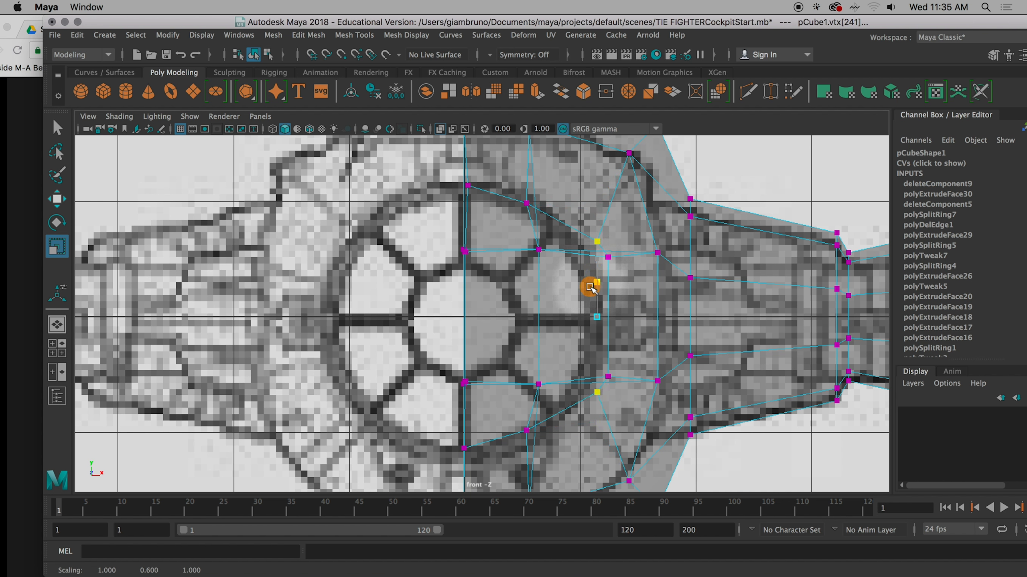
drag(590, 289, 601, 246)
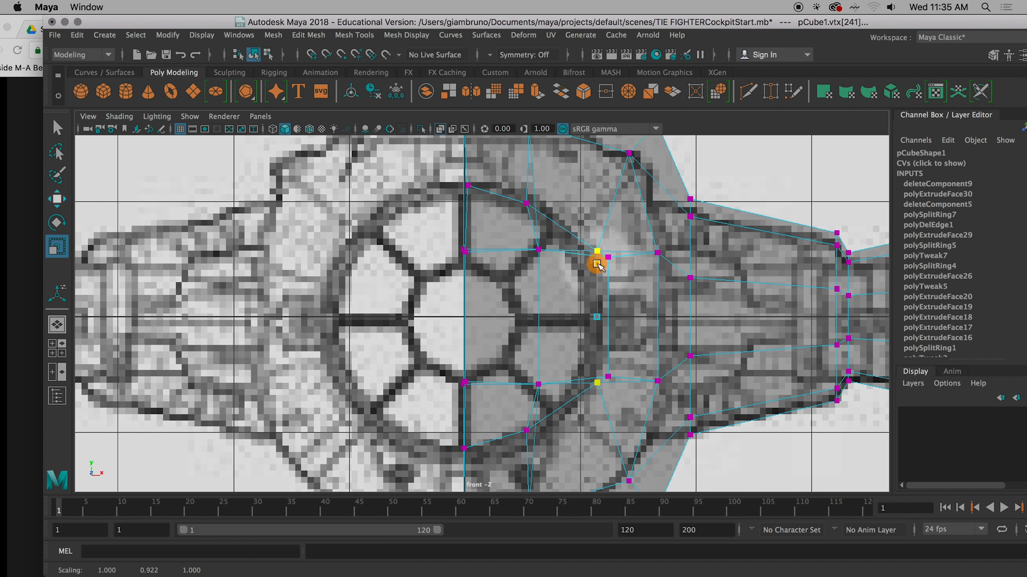
drag(598, 263, 599, 253)
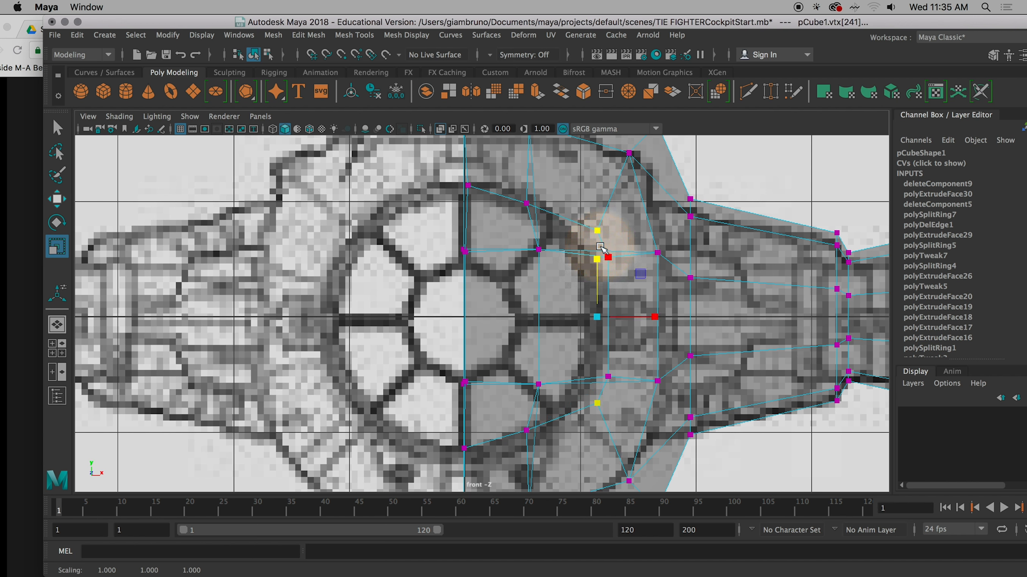
Move the outer corner vertices toward the centre line in X onto the reference's window ring, fine-tune their Y spacing, and restore solid shading.
key(w)
drag(653, 309, 621, 309)
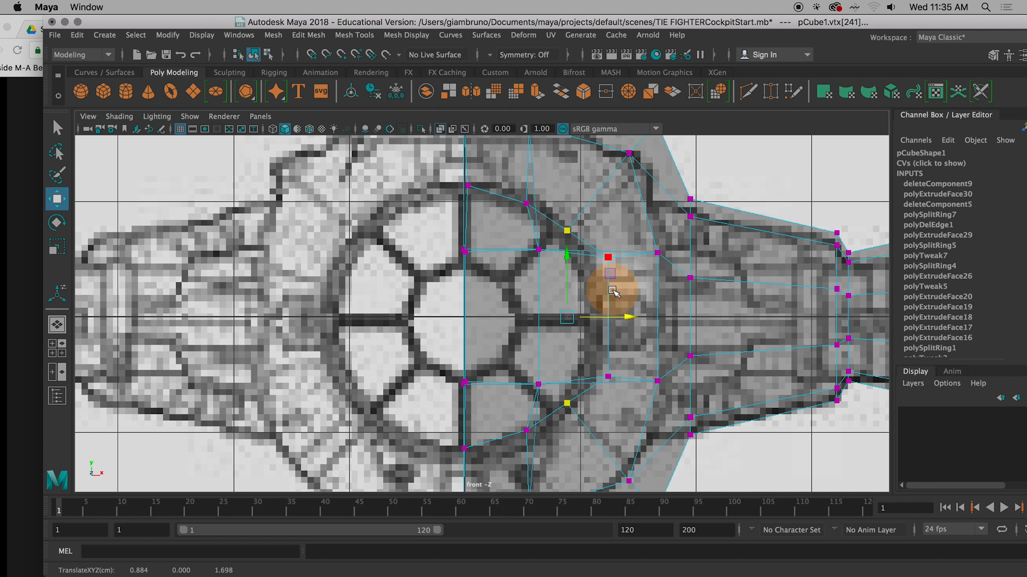
key(r)
drag(567, 259, 571, 261)
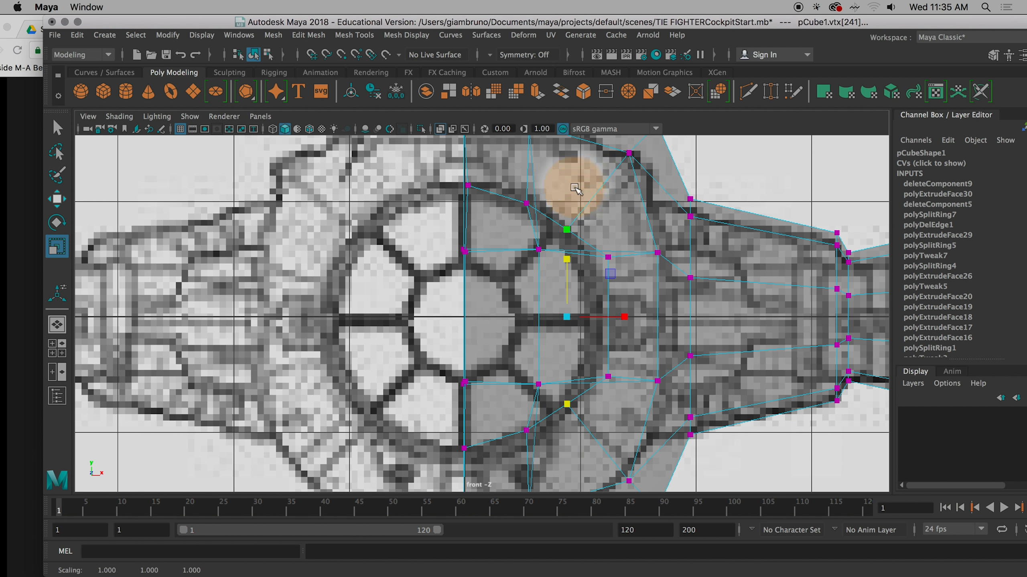
click(440, 129)
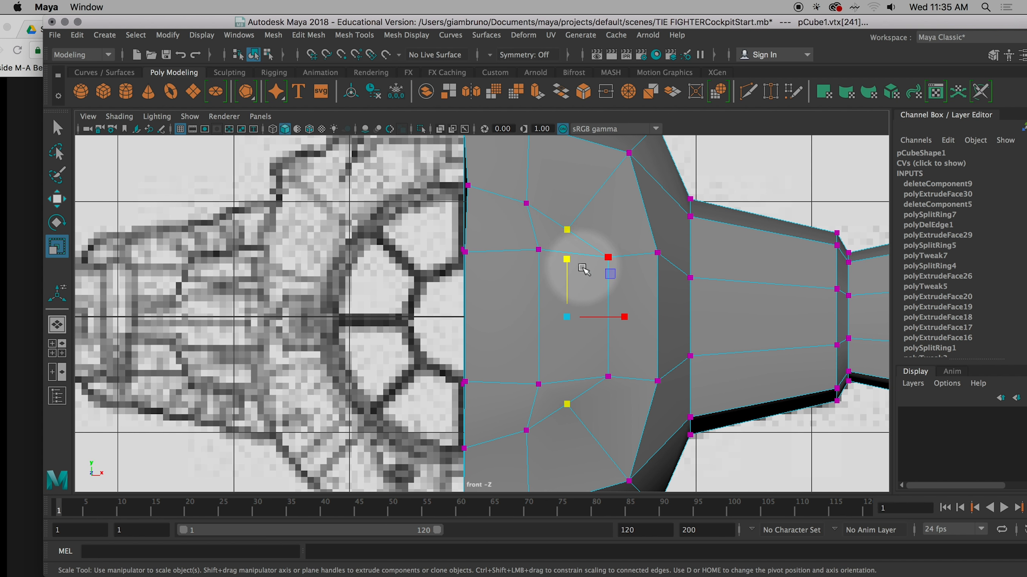
Nudge the outer corner vertices slightly away from the centre line in X.
key(e)
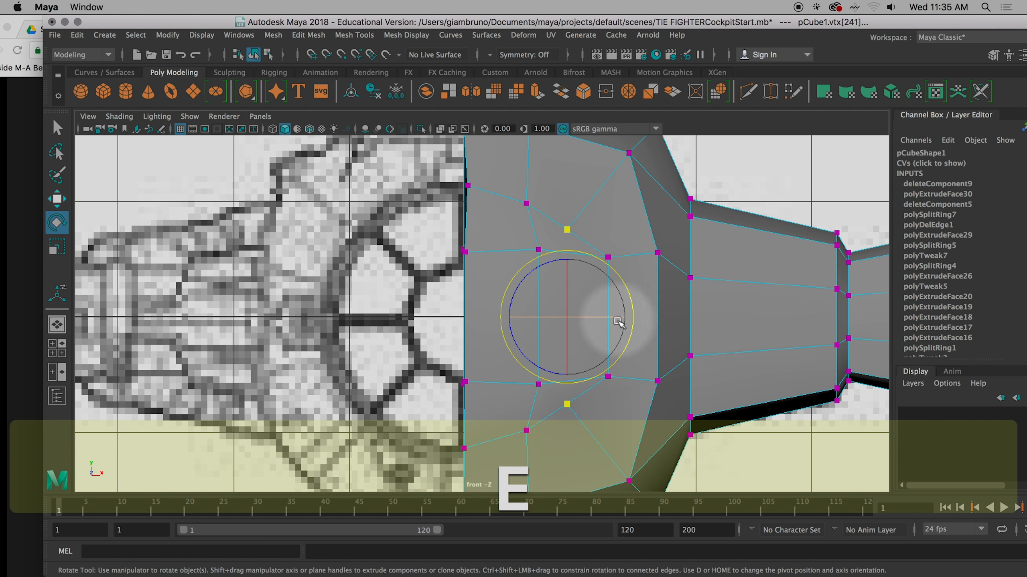
key(w)
drag(617, 317, 623, 317)
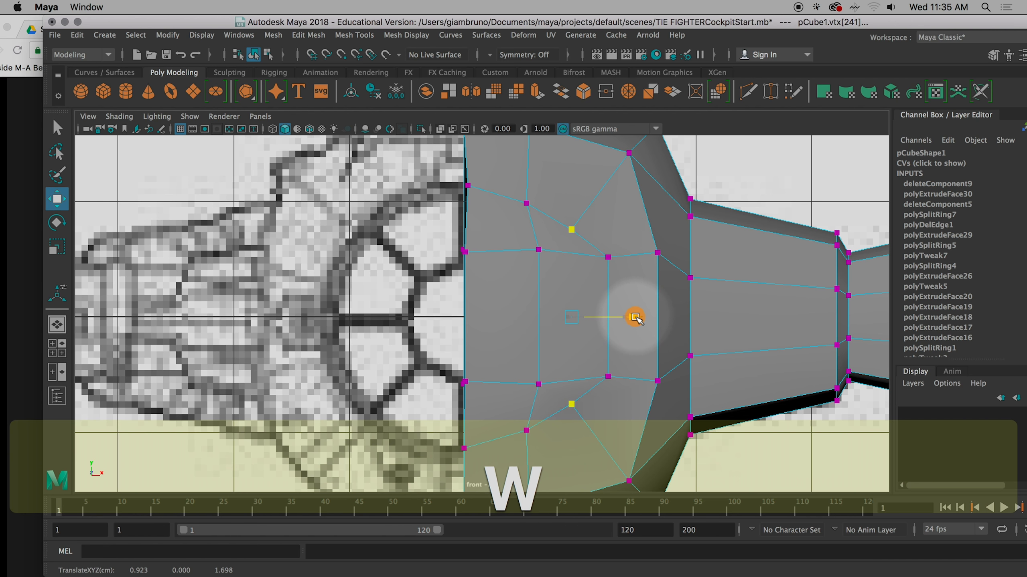
Select the upper and lower inset vertices nearest the centre-line pair, move them slightly inward in X and scale them apart in Y.
click(527, 205)
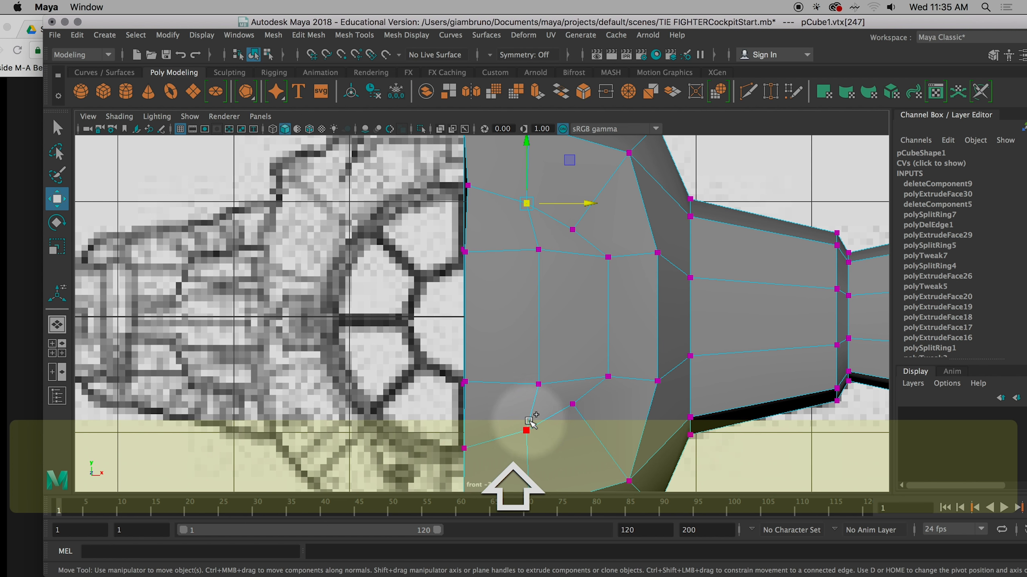
shift+click(526, 431)
drag(591, 317, 582, 317)
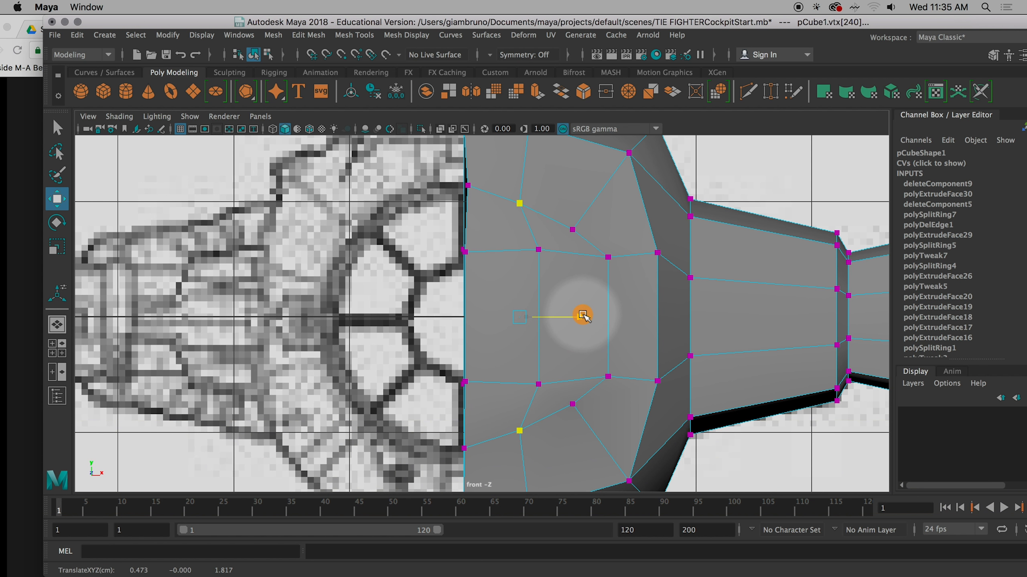
key(r)
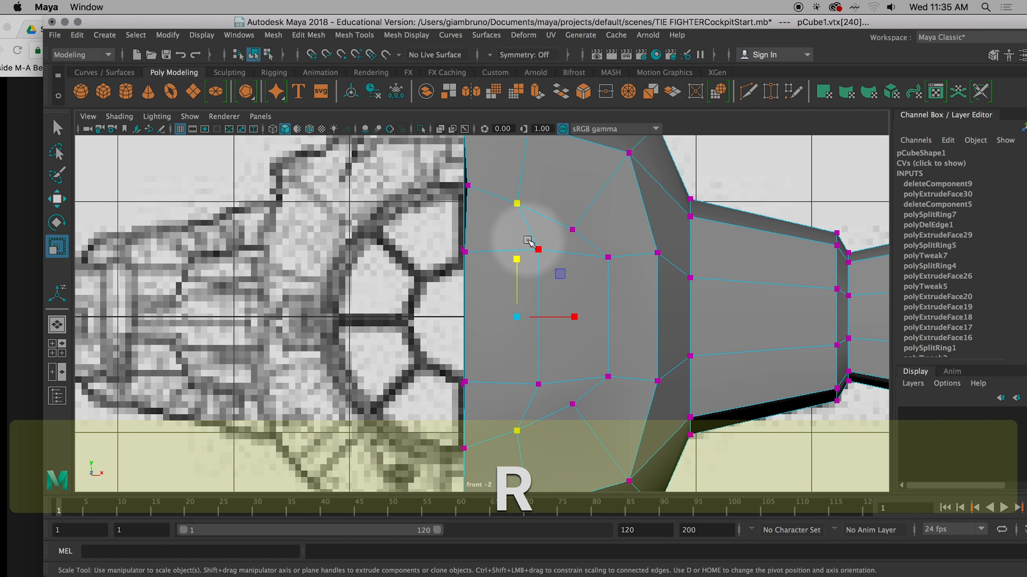
drag(518, 261, 521, 253)
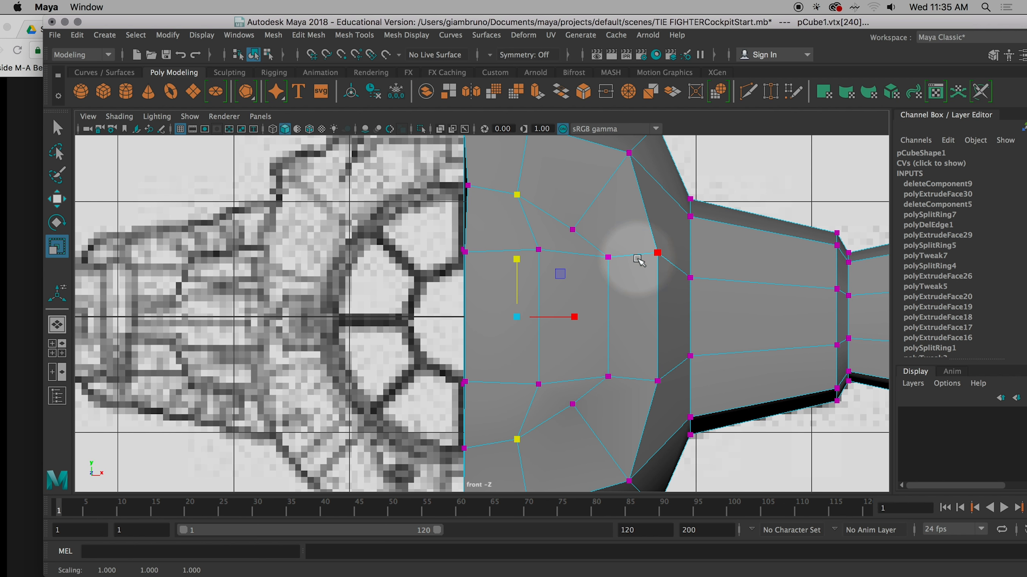
Select the inset's outer middle vertex pair, scale it closer together in Y and move it inward in X onto the reference's window ring using X-Ray display.
click(606, 256)
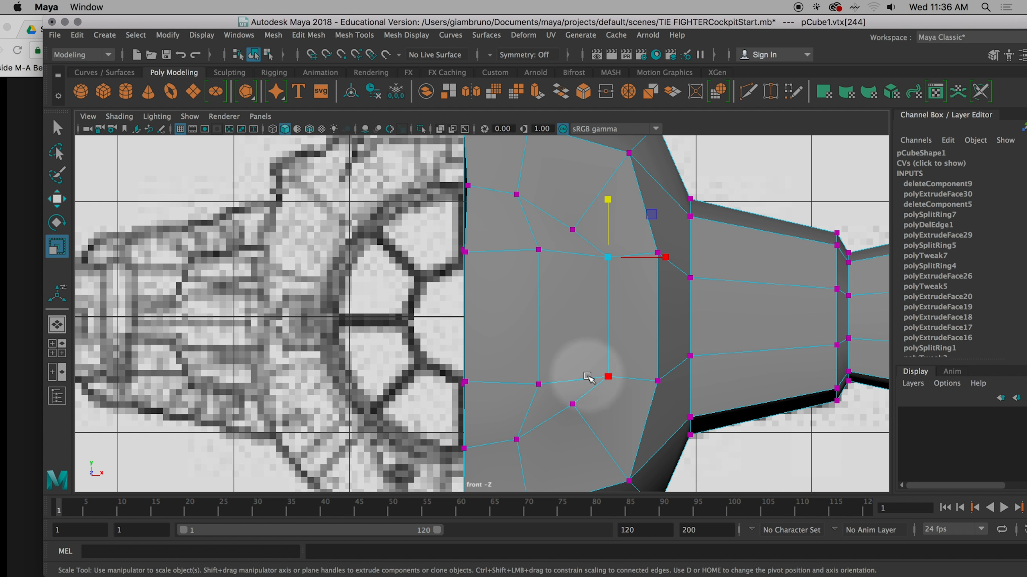
shift+click(607, 376)
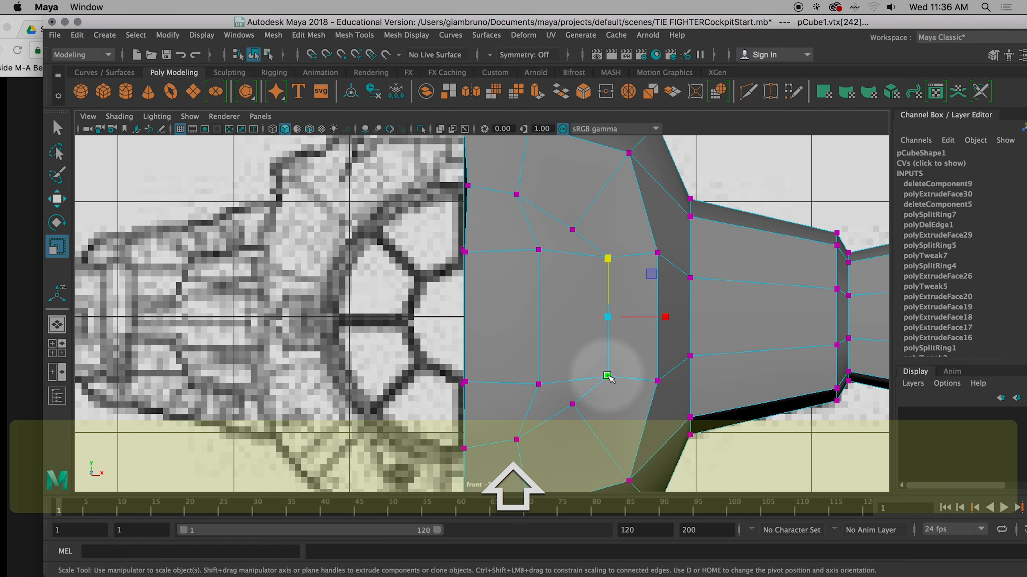
key(q)
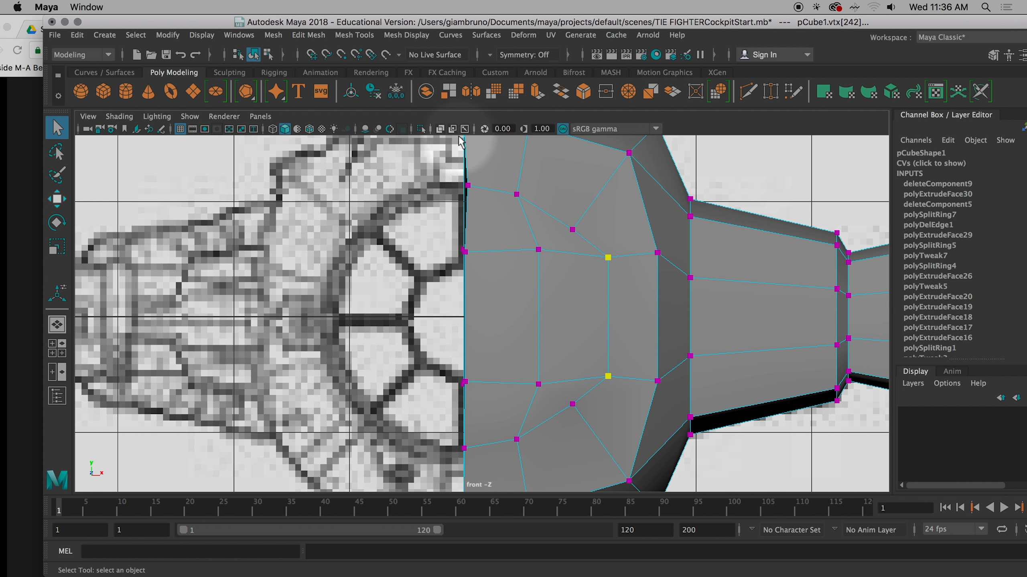
click(440, 129)
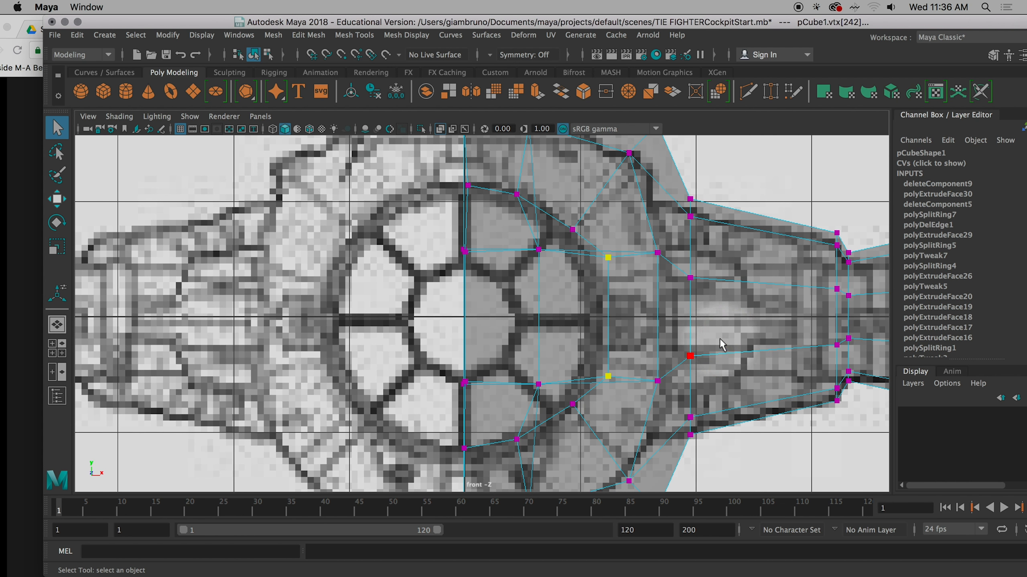
key(r)
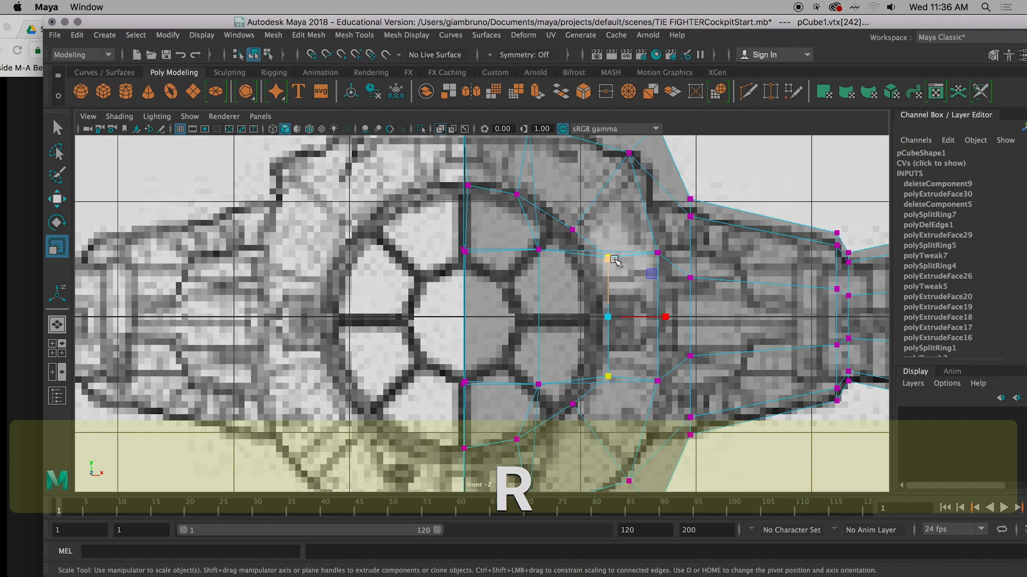
drag(612, 260, 607, 283)
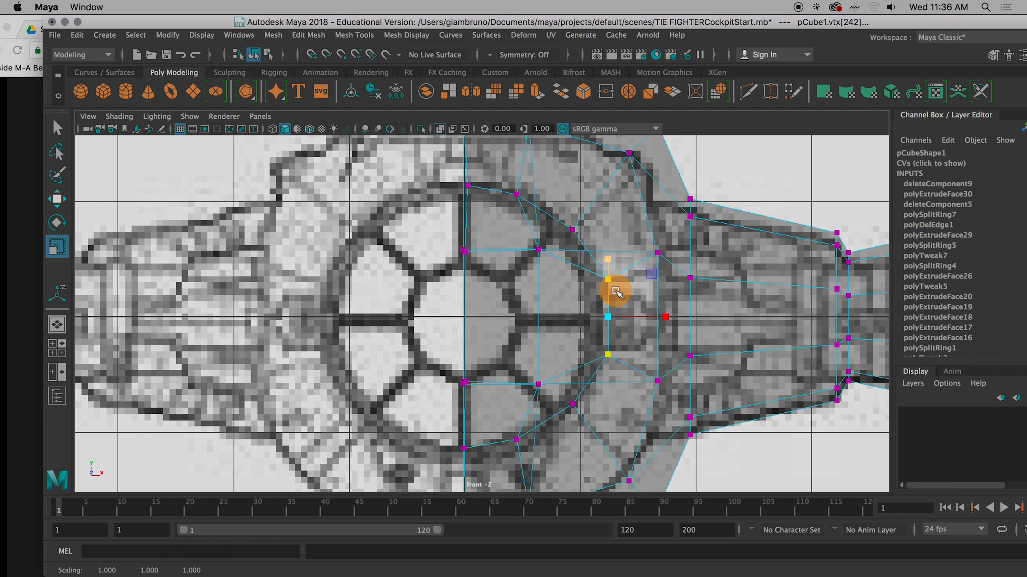
key(w)
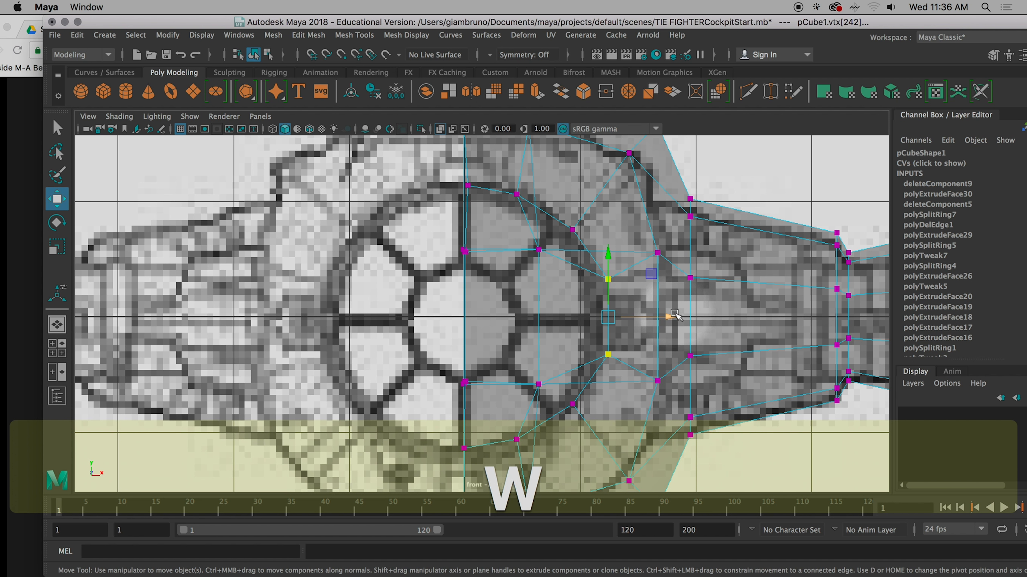
drag(675, 316, 664, 316)
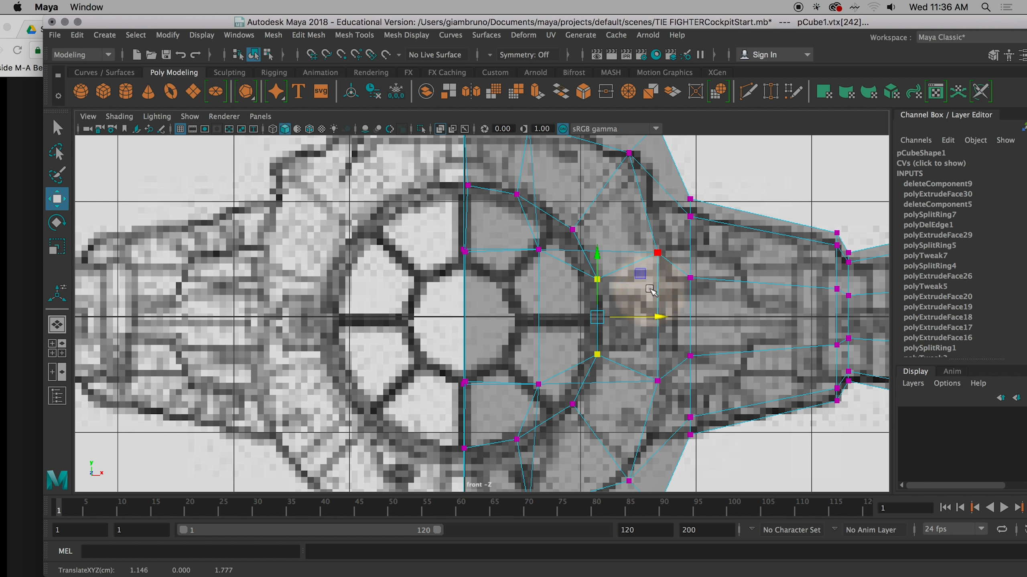
click(440, 130)
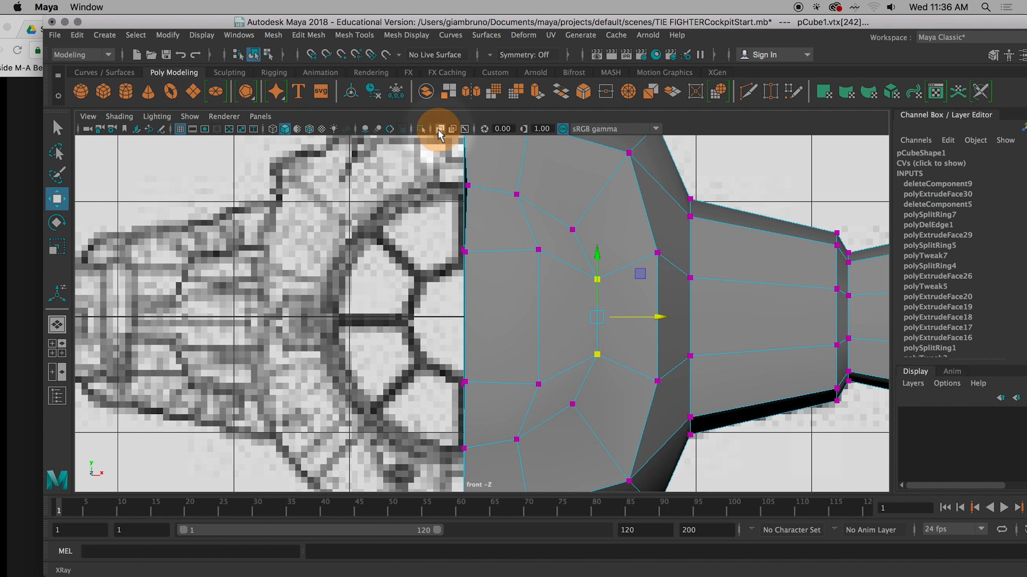
click(467, 186)
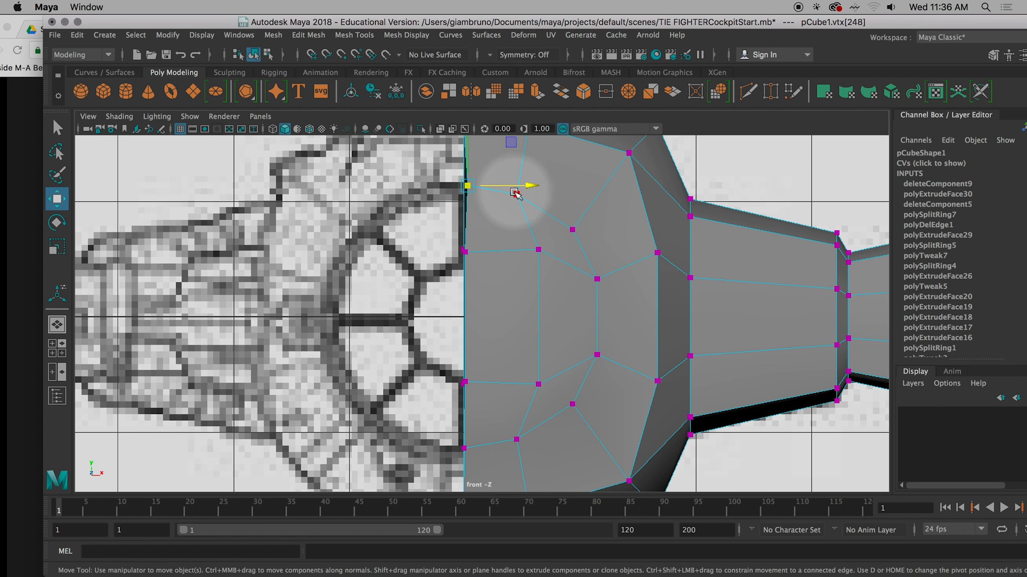
key(q)
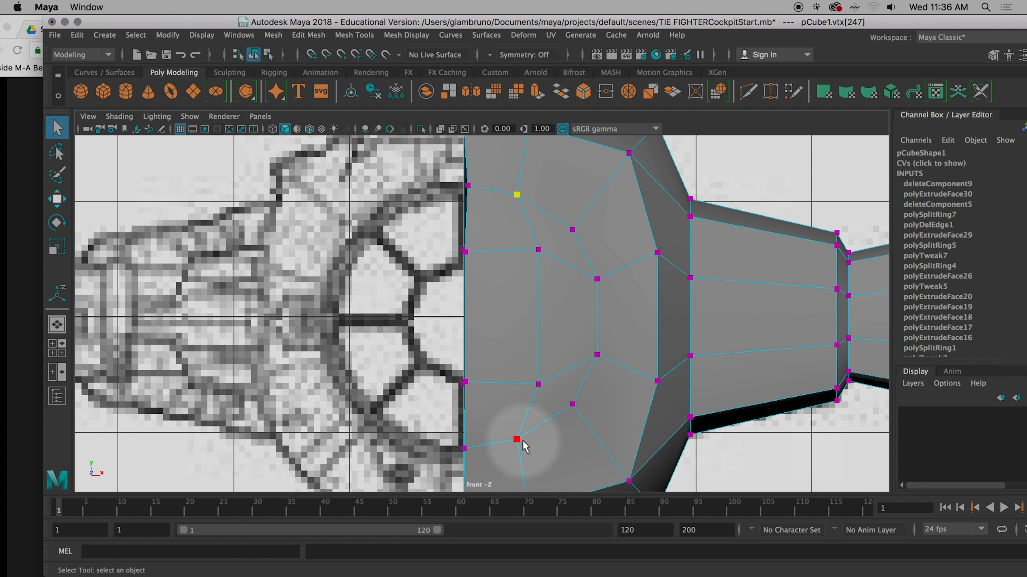
click(573, 231)
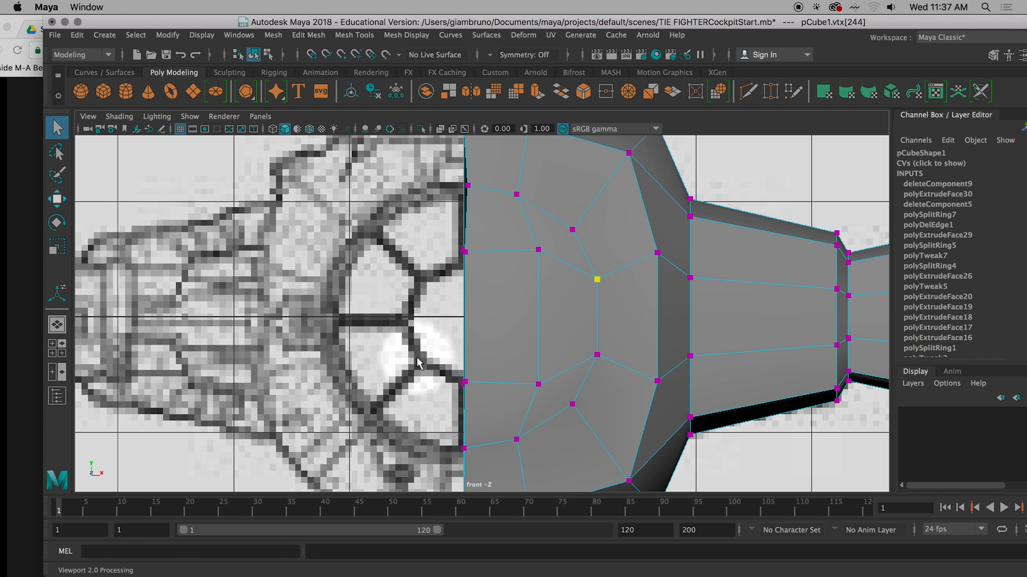
Select the centre face's upper and lower outer corner vertices and scale them closer together in Y against the reference in X-Ray display.
click(538, 250)
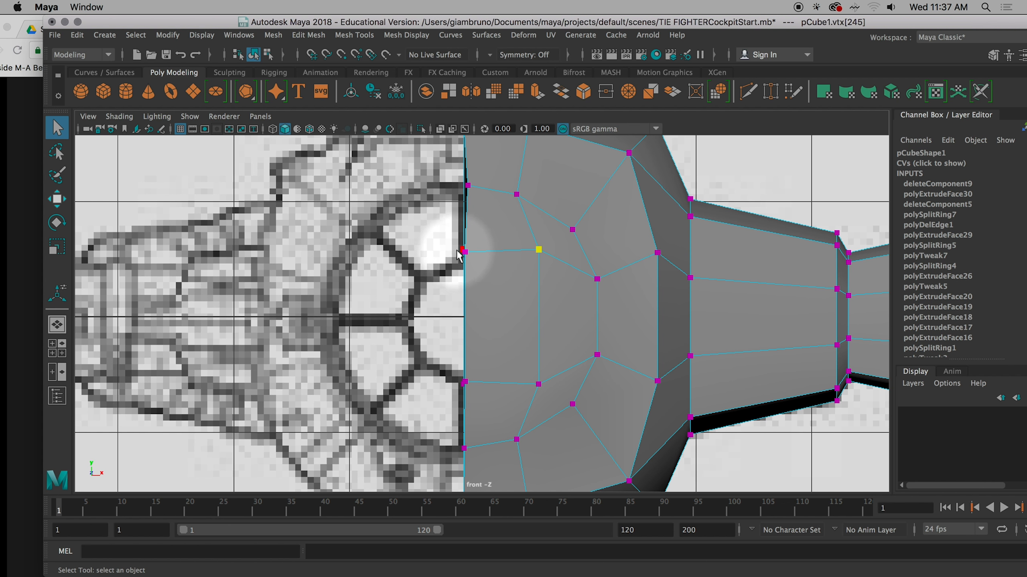
right_drag(503, 197, 503, 231)
click(514, 330)
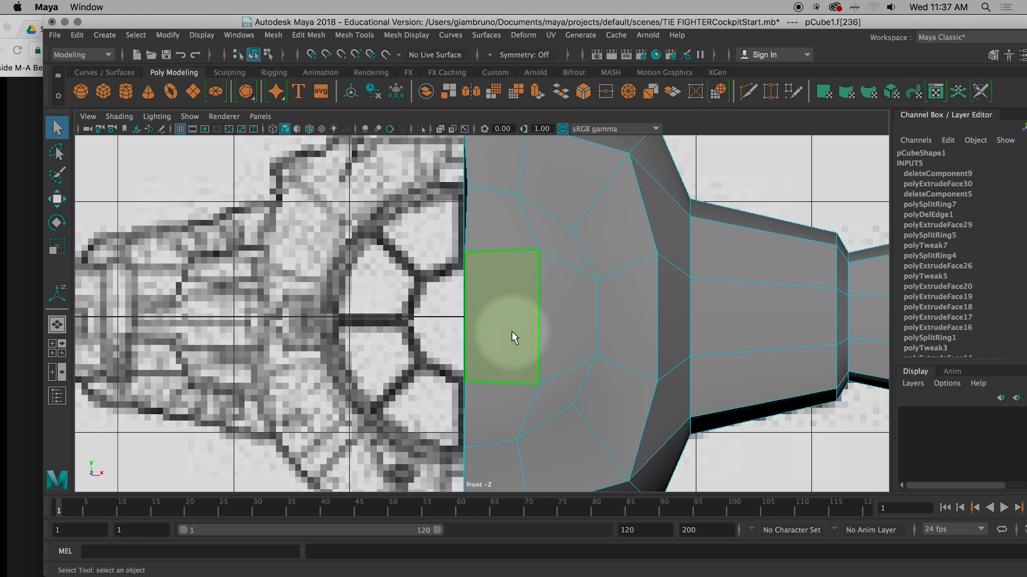
right_drag(519, 311, 450, 197)
shift+click(538, 383)
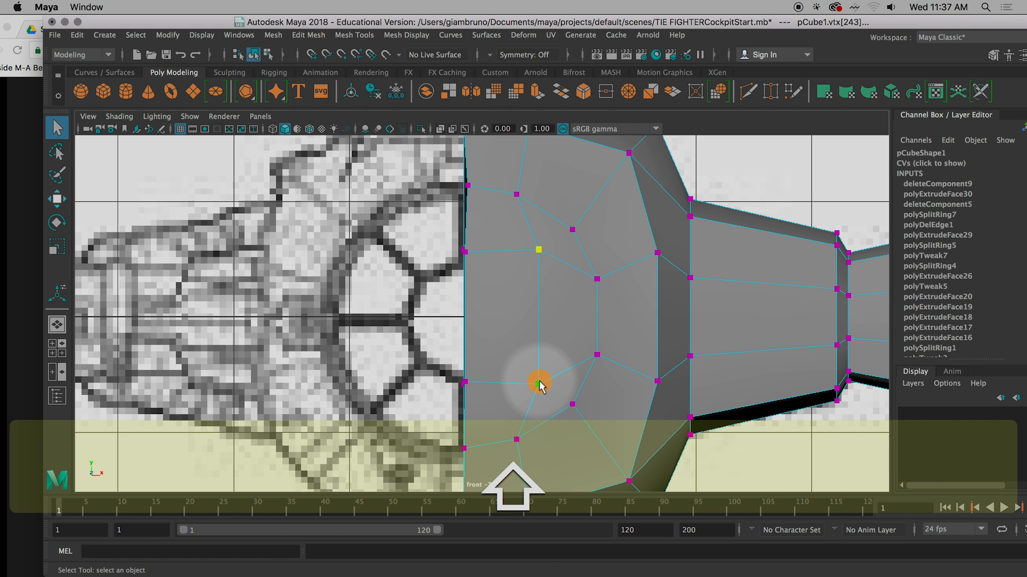
key(r)
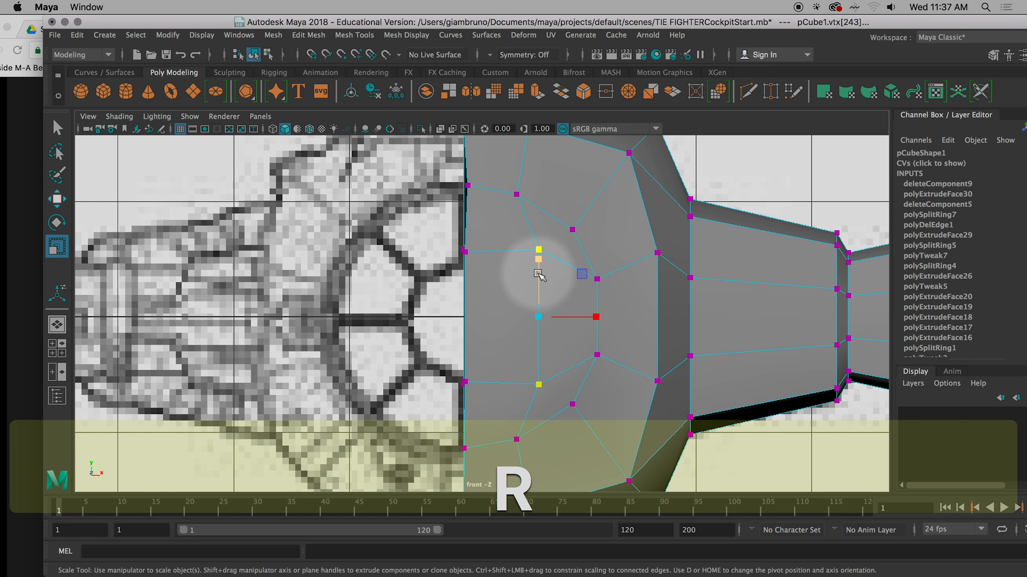
drag(539, 260, 533, 292)
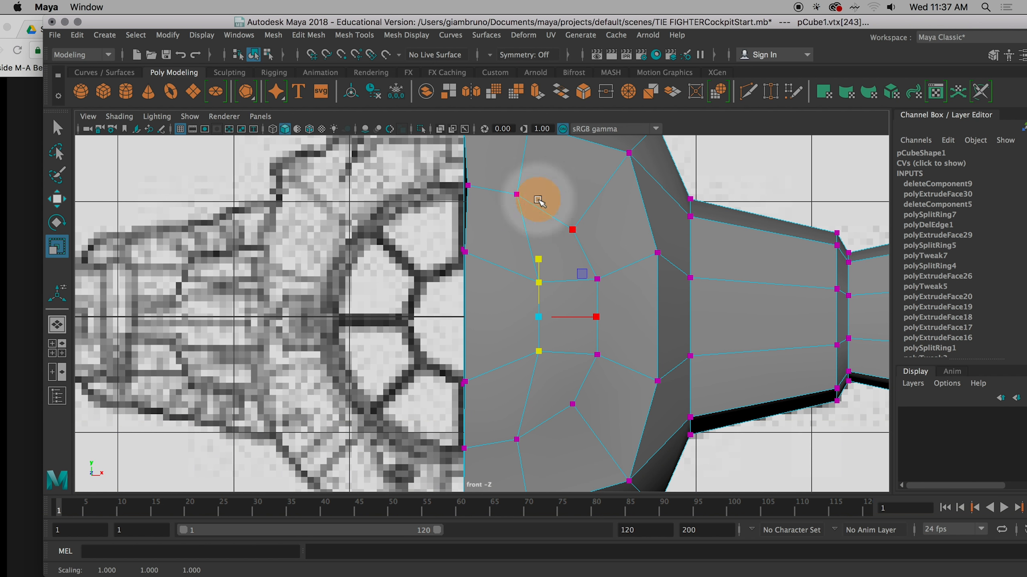
click(440, 129)
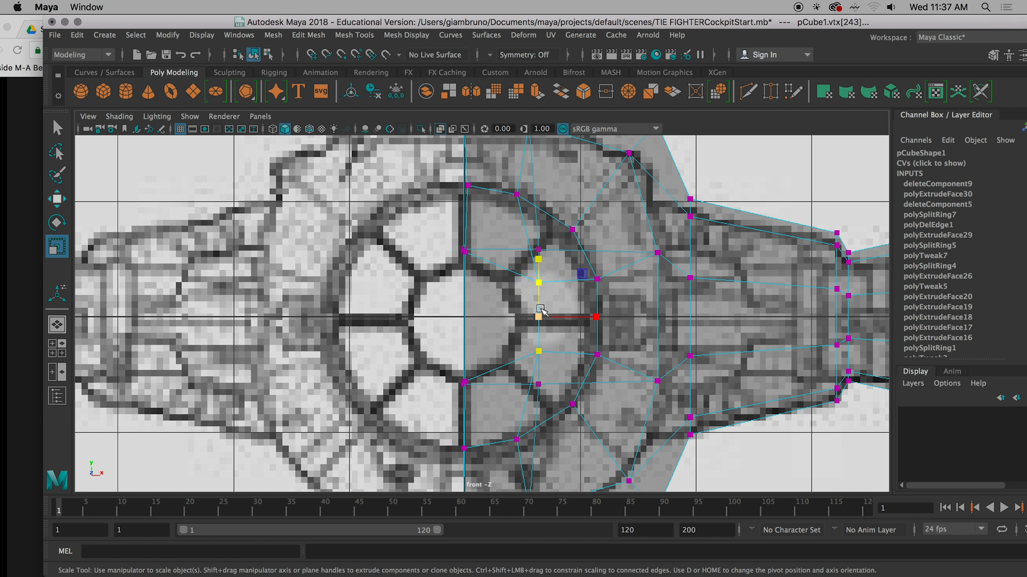
drag(539, 259, 540, 262)
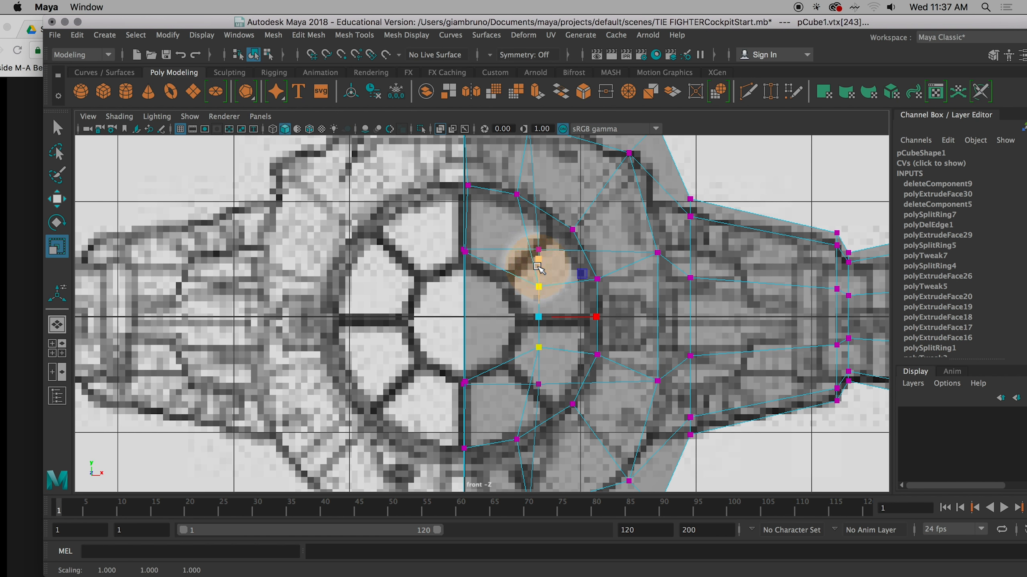
Move the centre face's outer corner vertices inward in X onto the reference's inner window ring and restore solid shading.
key(w)
drag(599, 319, 578, 320)
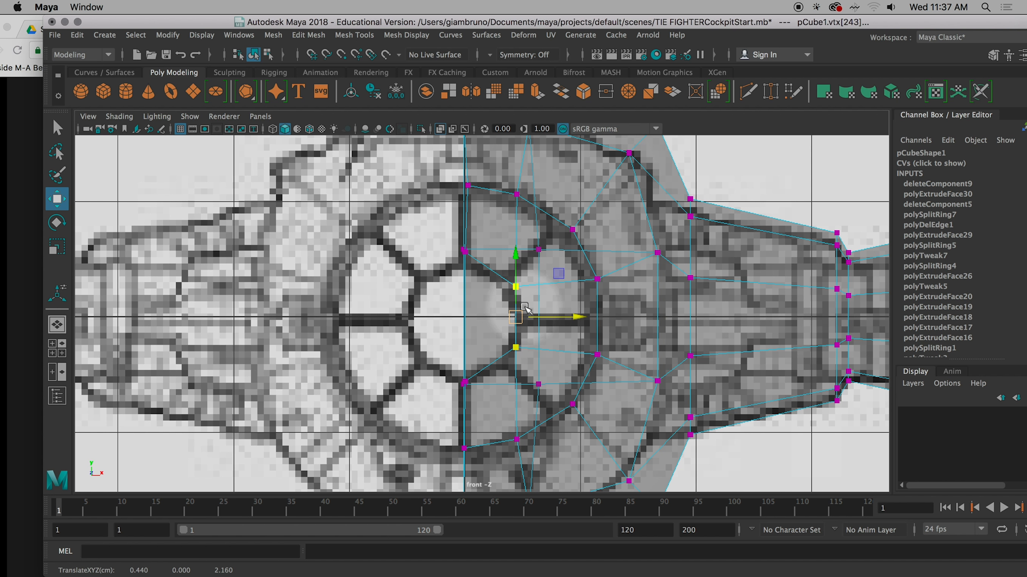
click(440, 129)
Select the centre face's upper and lower vertices on the centre line and scale them closer together in Y.
click(464, 250)
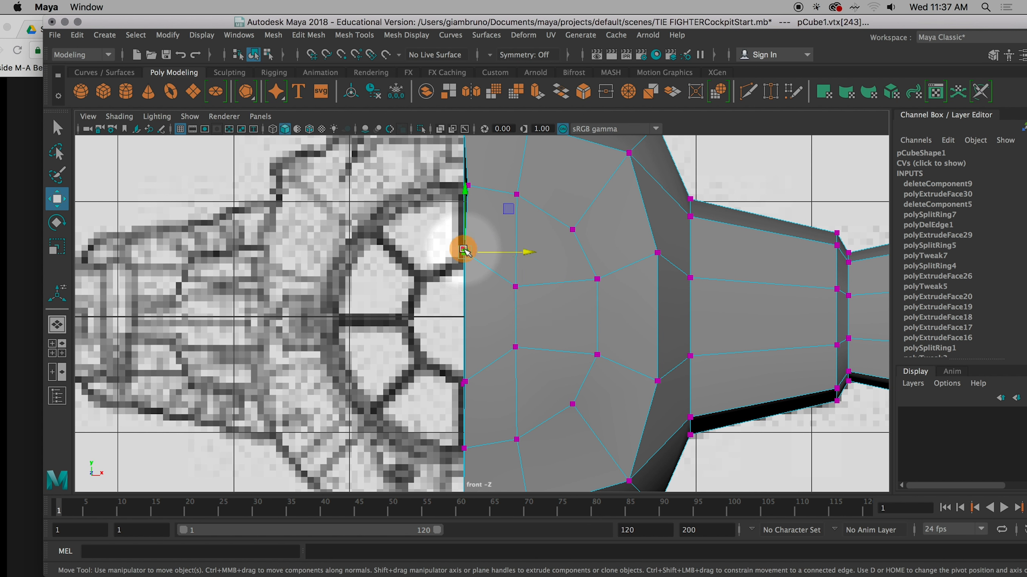
shift+click(464, 382)
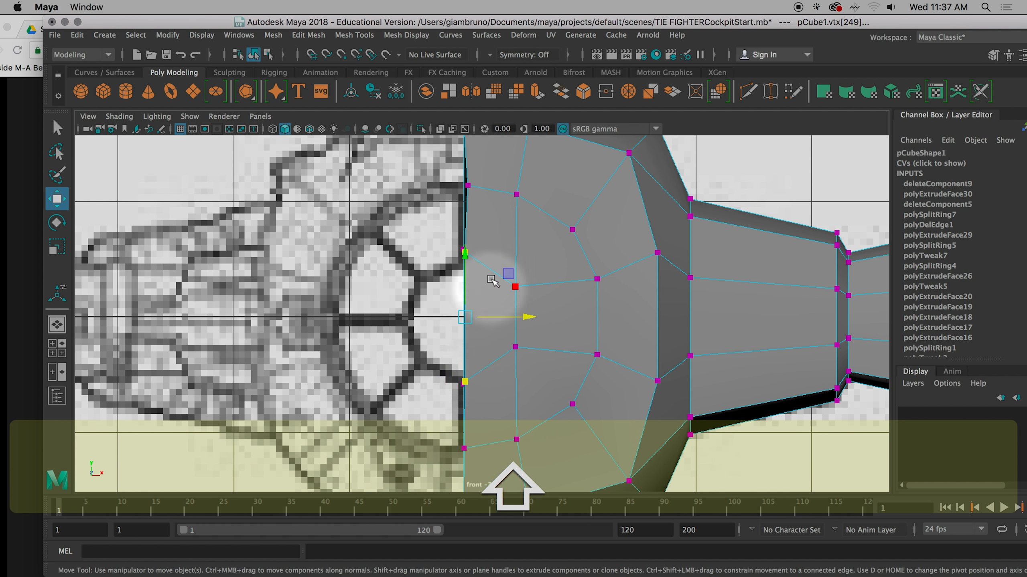
key(r)
drag(463, 254, 464, 263)
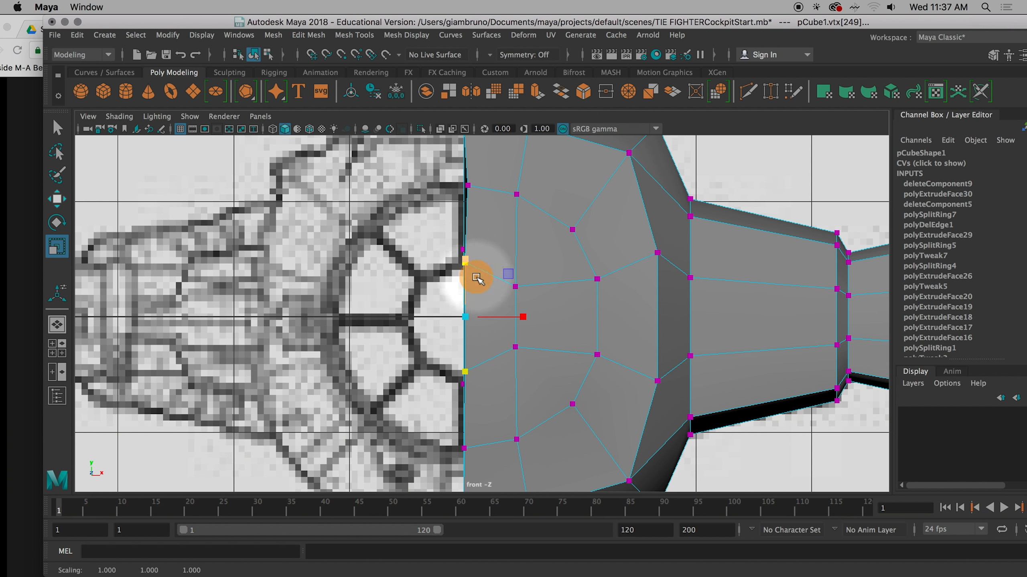
Return the cockpit mesh to object mode and switch to the Select tool.
click(499, 243)
right_drag(502, 235, 534, 174)
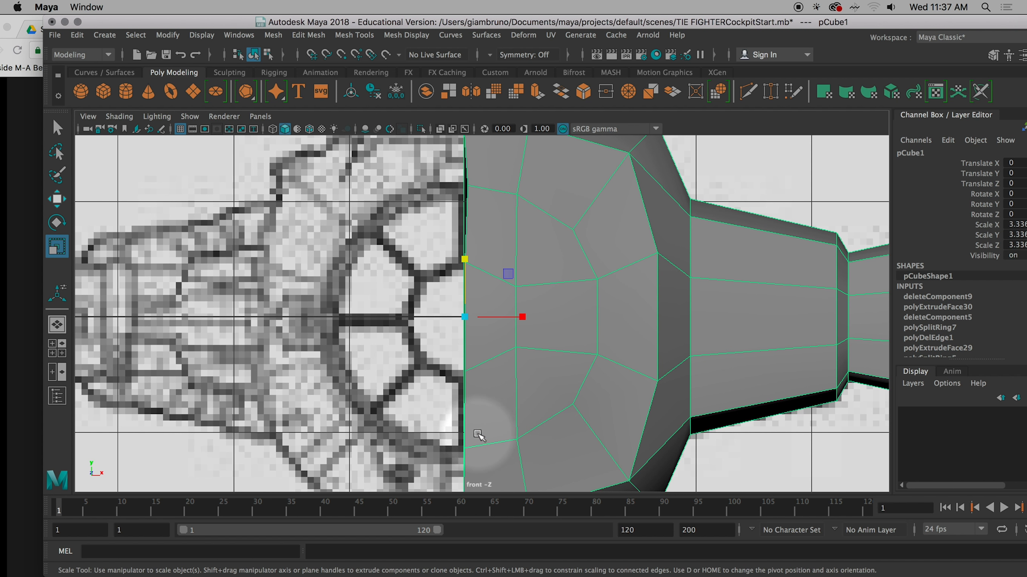
right_click(550, 315)
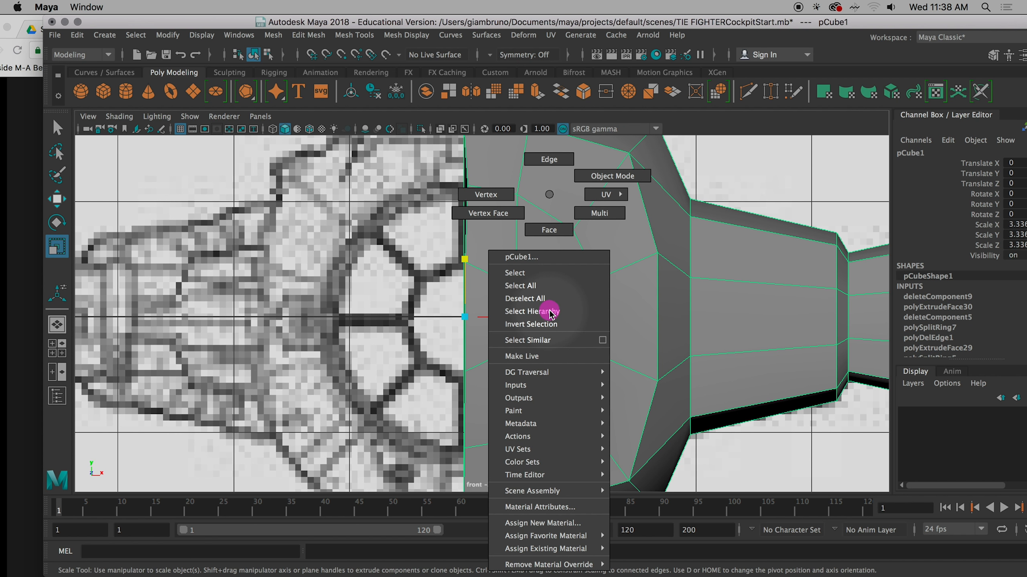
click(604, 175)
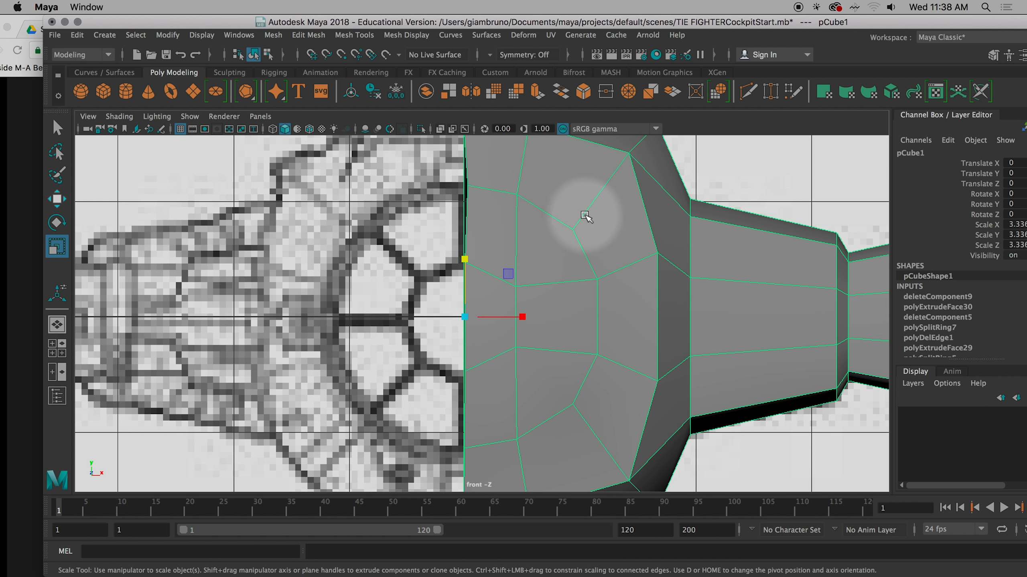
key(q)
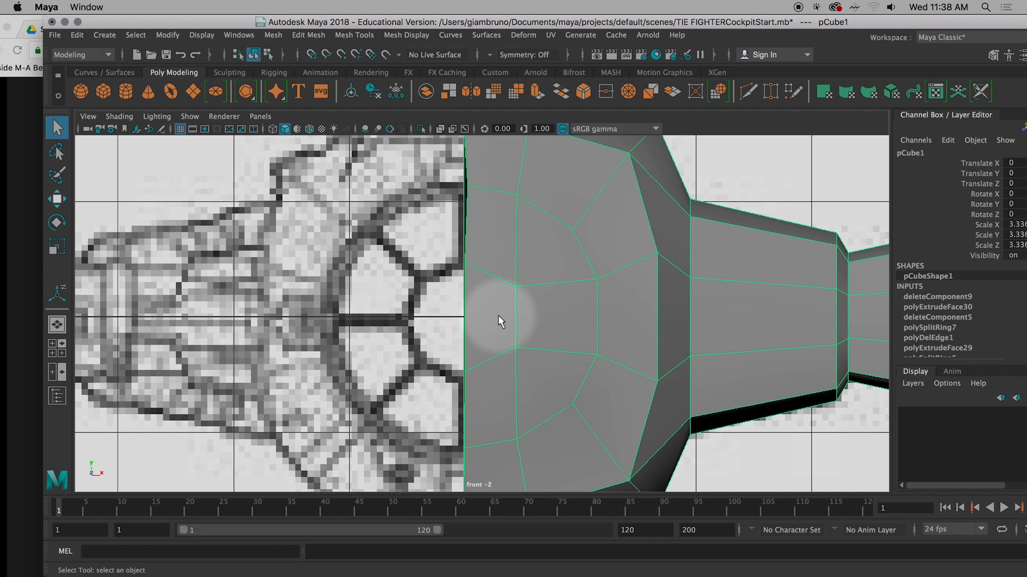
On the separate half panel pCube3, select the upper and lower inner vertices and scale them closer together in Y in X-Ray display.
alt+middle_drag(664, 340, 336, 257)
alt+middle_drag(697, 322, 150, 306)
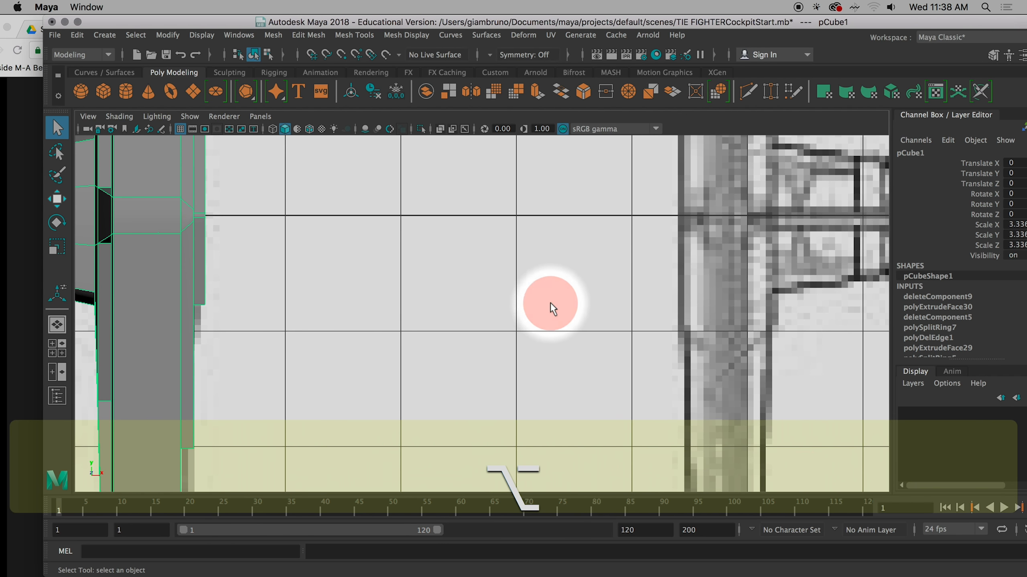
alt+middle_drag(550, 305, 134, 380)
alt+middle_drag(501, 333, 194, 342)
alt+middle_drag(518, 342, 300, 336)
alt+middle_drag(467, 327, 474, 330)
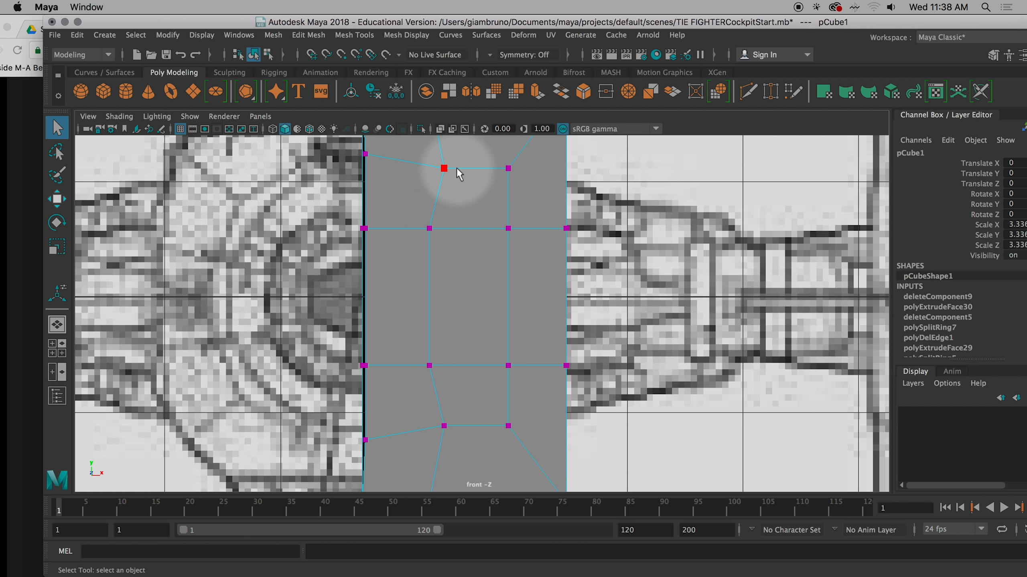
click(444, 168)
shift+click(443, 424)
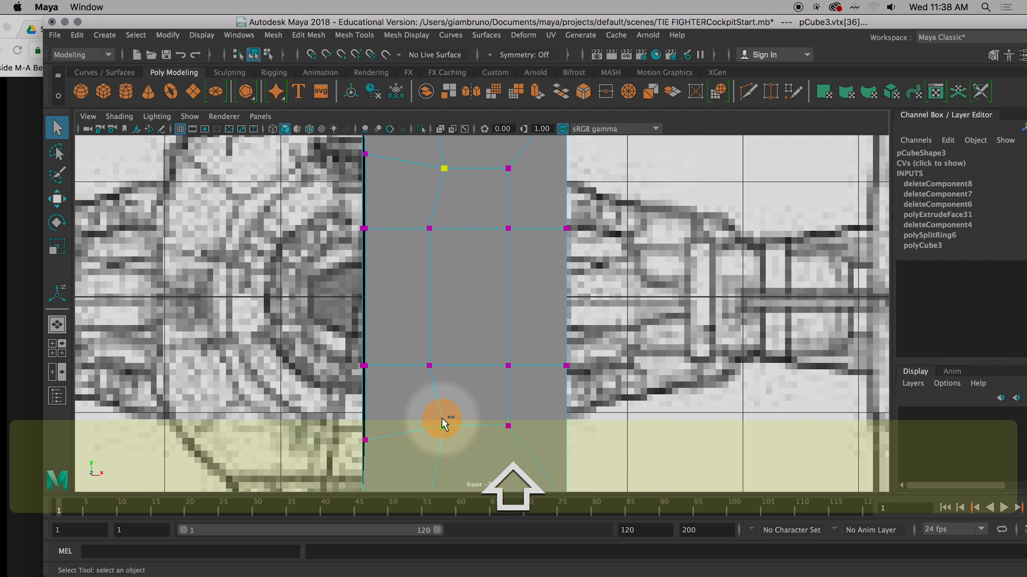
key(r)
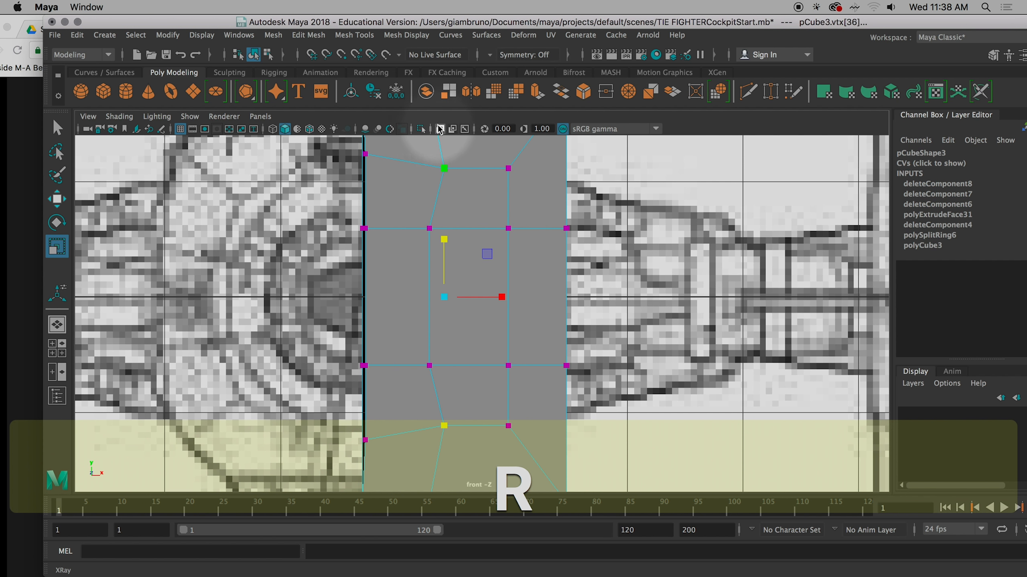
click(460, 200)
click(442, 242)
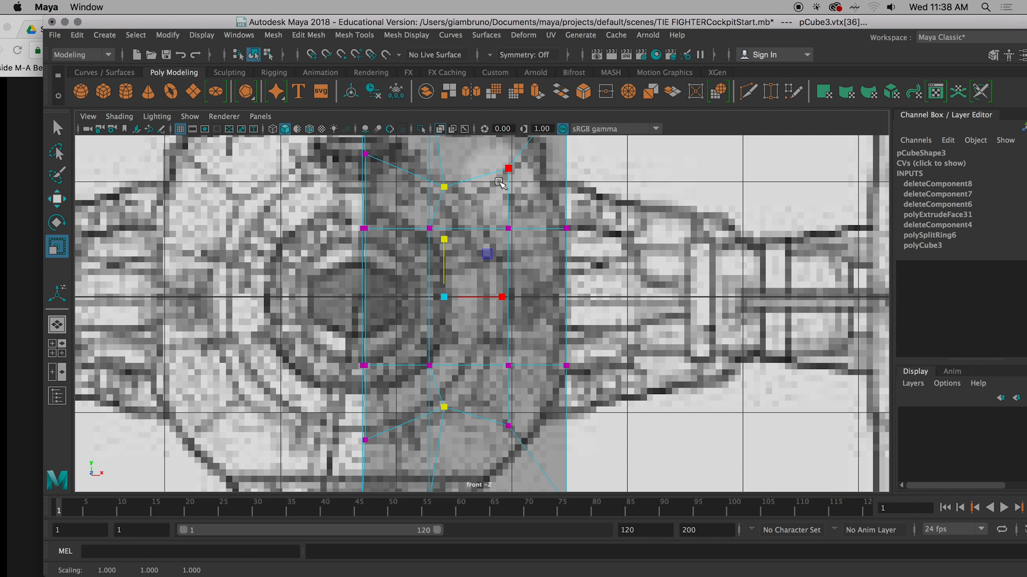
Select the half panel's upper and lower outer inset vertices, scale them closer together in Y, move them inward in X, and restore solid shading.
click(508, 168)
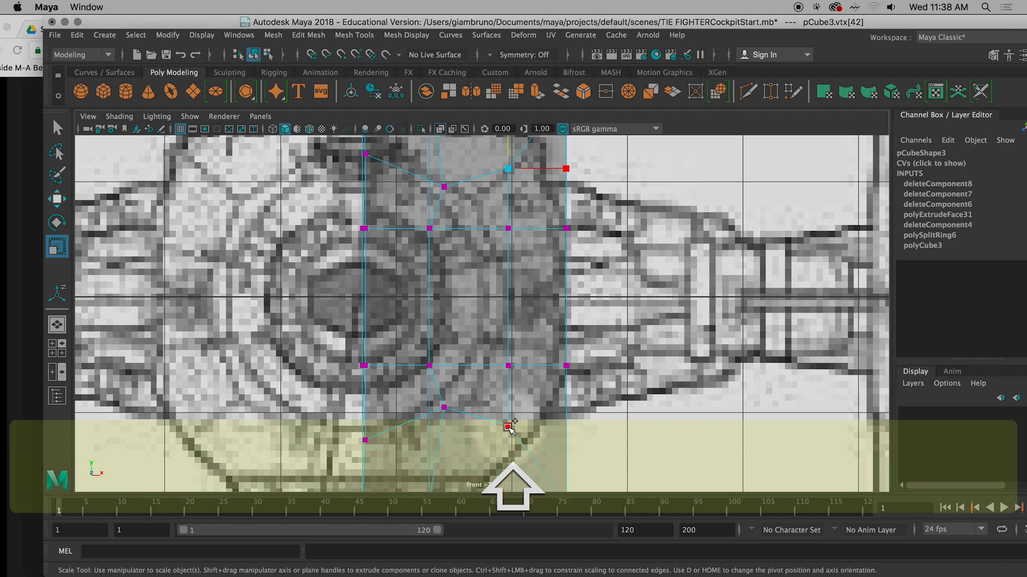
shift+click(507, 425)
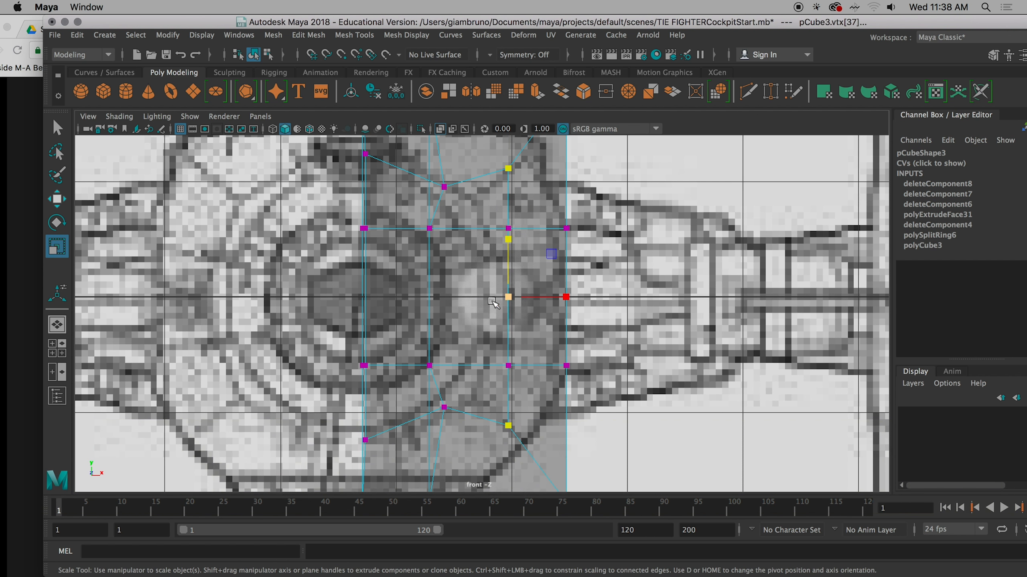
click(440, 128)
drag(508, 239, 548, 298)
key(w)
On the half panel, scale the middle outer vertex pair closer together in Y to about 0.4 and the outer inset pair to about 0.83.
click(508, 229)
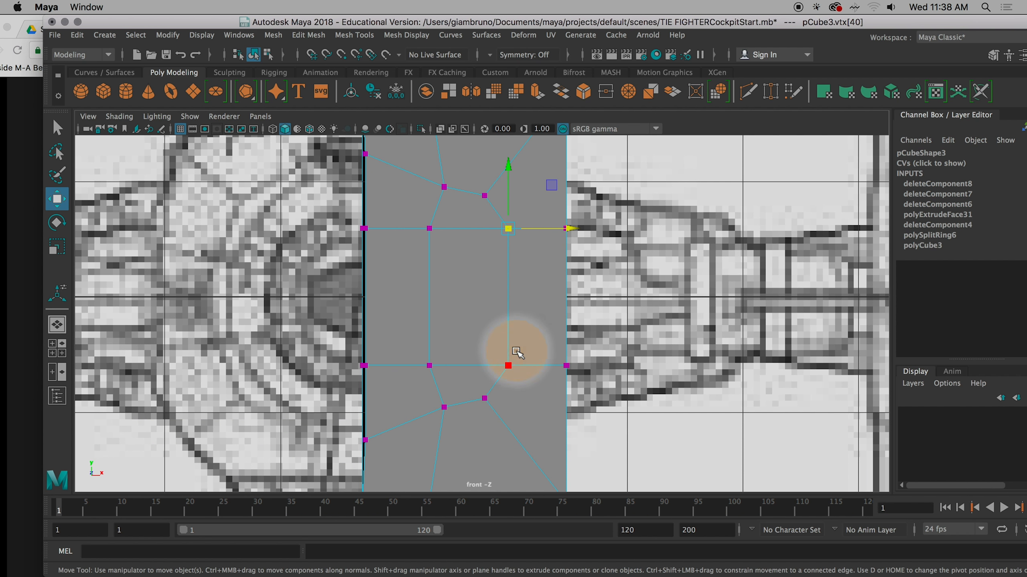
shift+click(509, 365)
key(r)
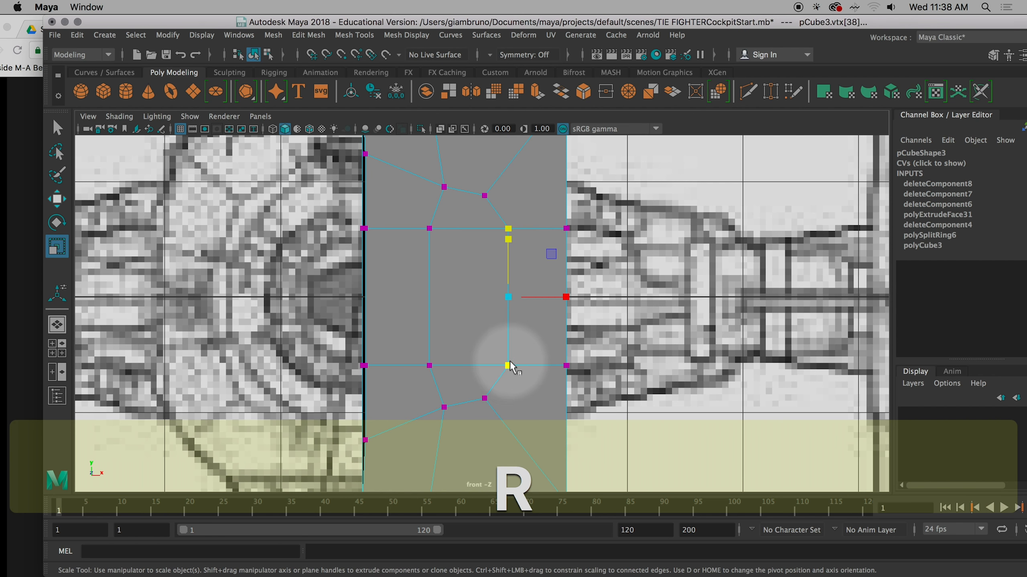
drag(508, 240, 505, 274)
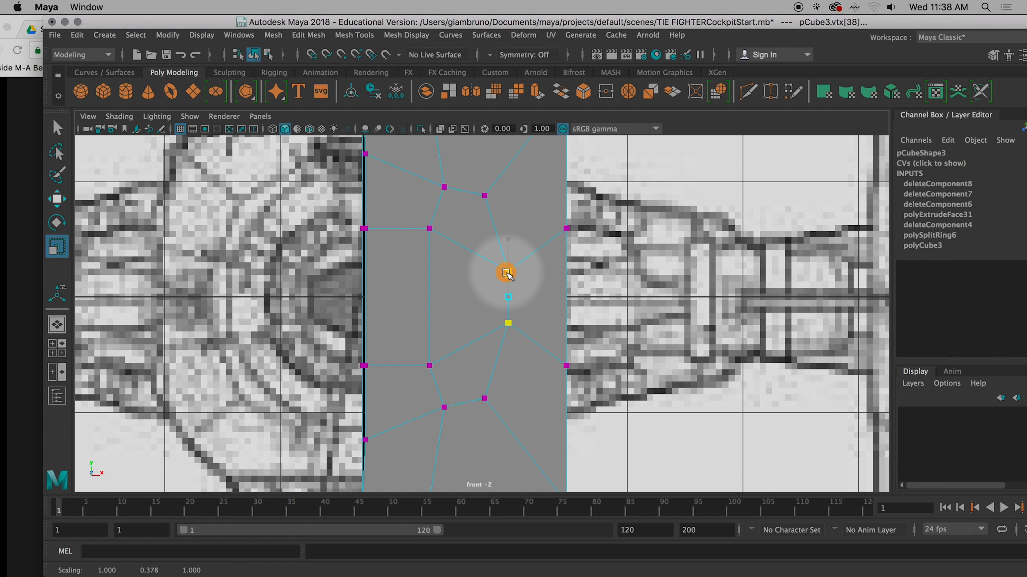
click(484, 196)
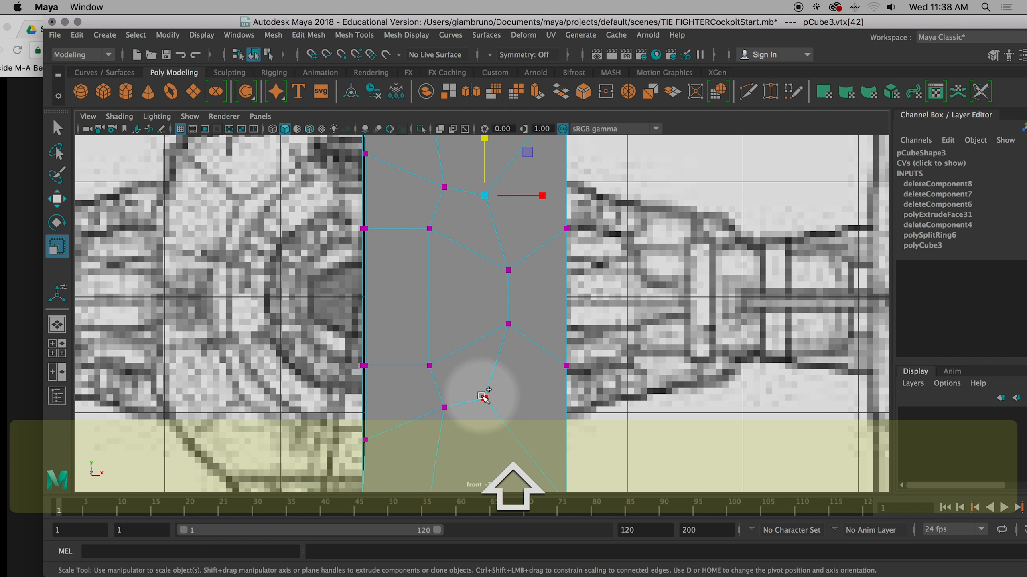
shift+click(482, 397)
drag(483, 242, 483, 252)
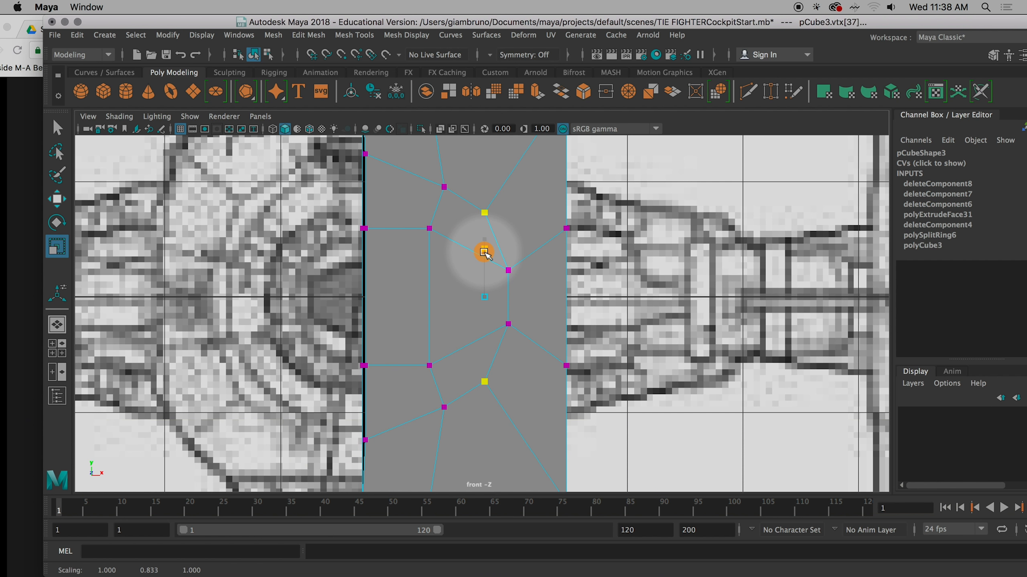
Move the half panel's upper and lower inset vertices nearest the centre line slightly inward in X and scale them slightly apart in Y.
click(443, 186)
shift+click(442, 406)
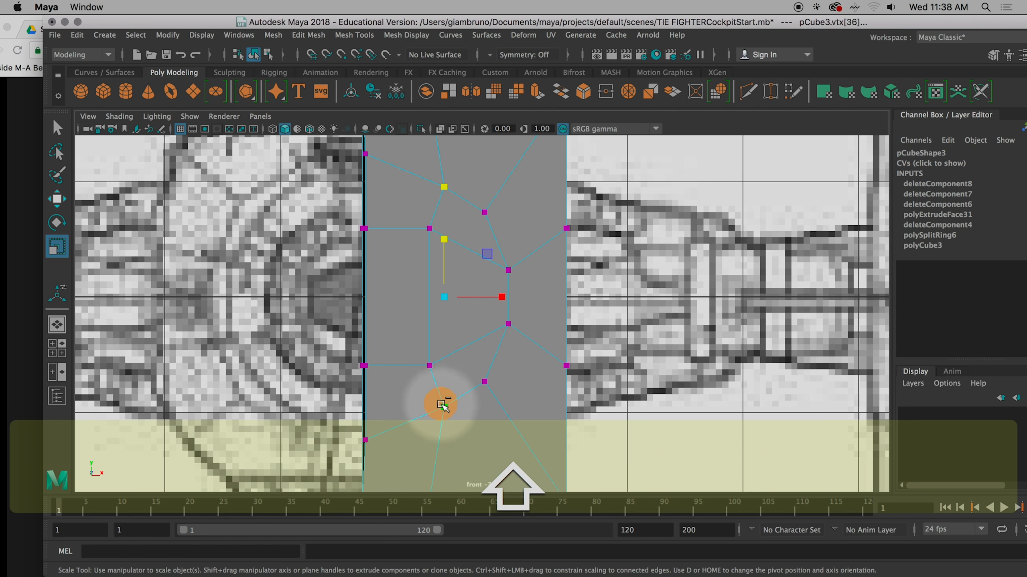
key(w)
drag(504, 297, 495, 298)
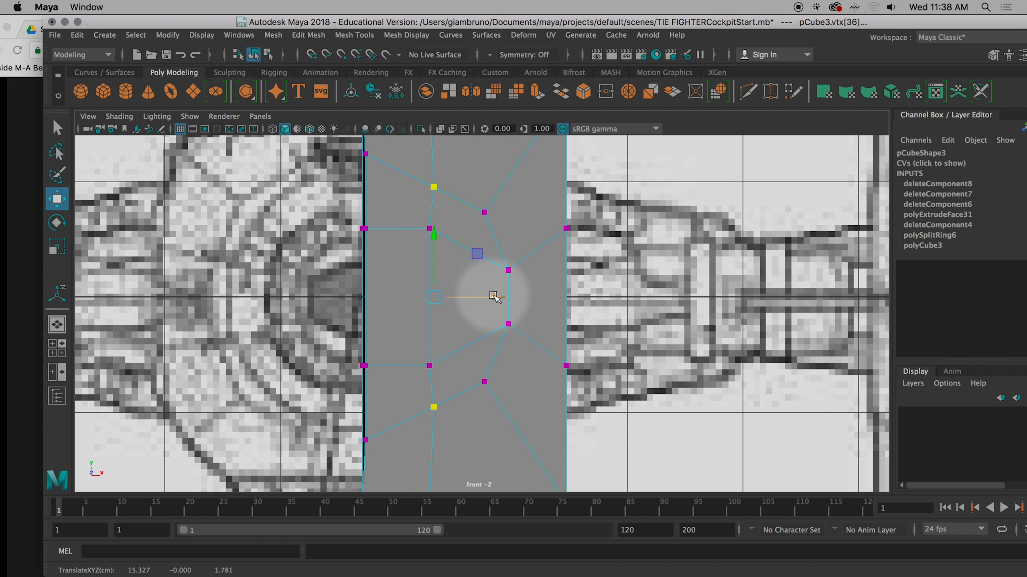
key(r)
drag(431, 239, 432, 236)
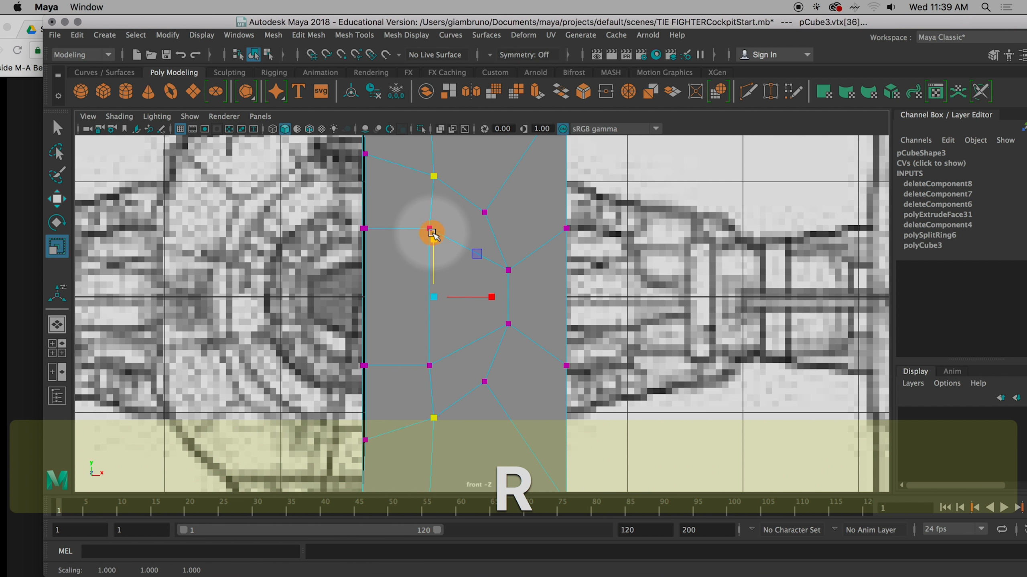
Select the two middle inset vertices nearest the centre line, scale them closer together in Y, and move them slightly inward in X.
click(389, 214)
click(426, 360)
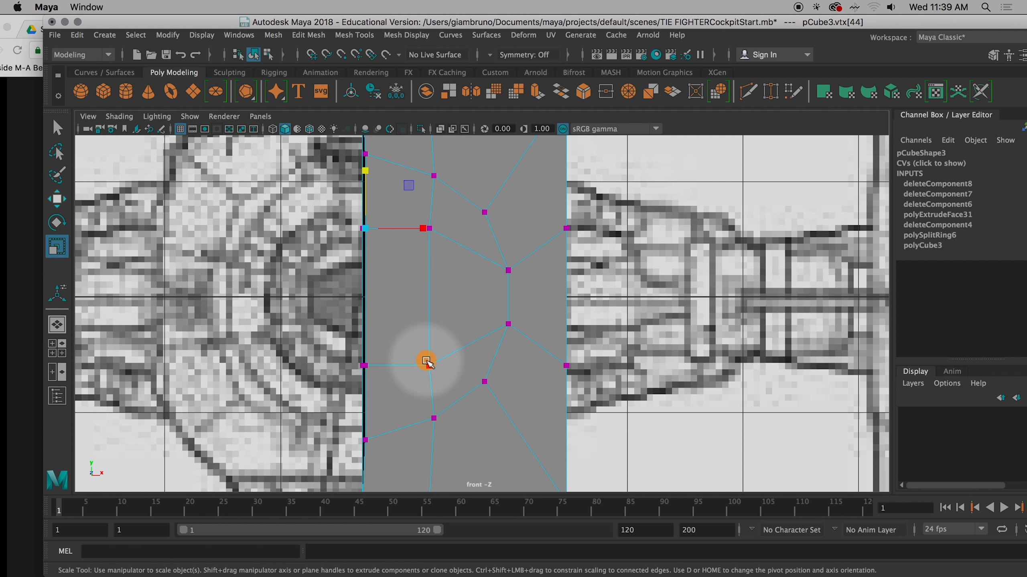
shift+click(429, 235)
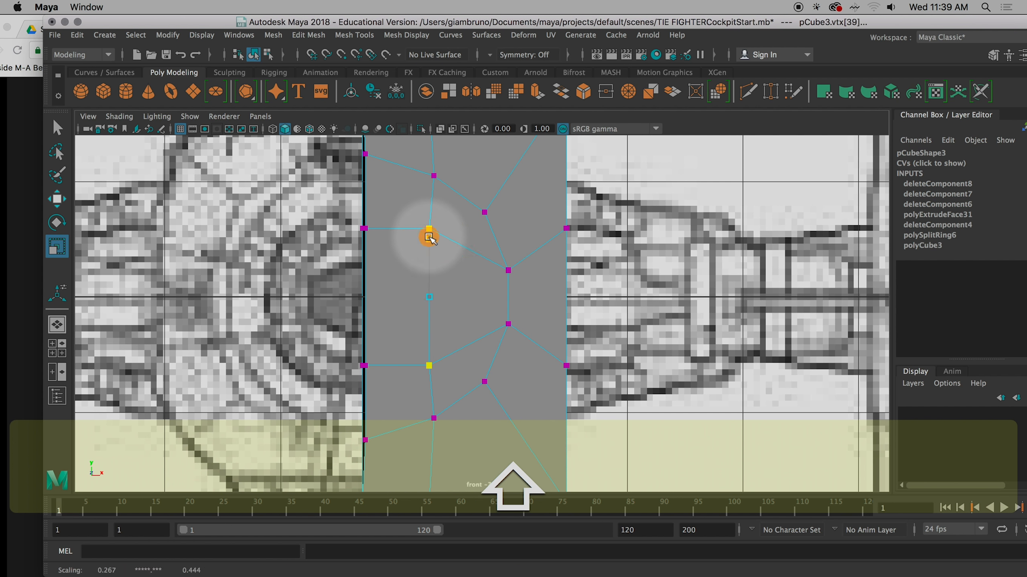
drag(429, 238, 425, 262)
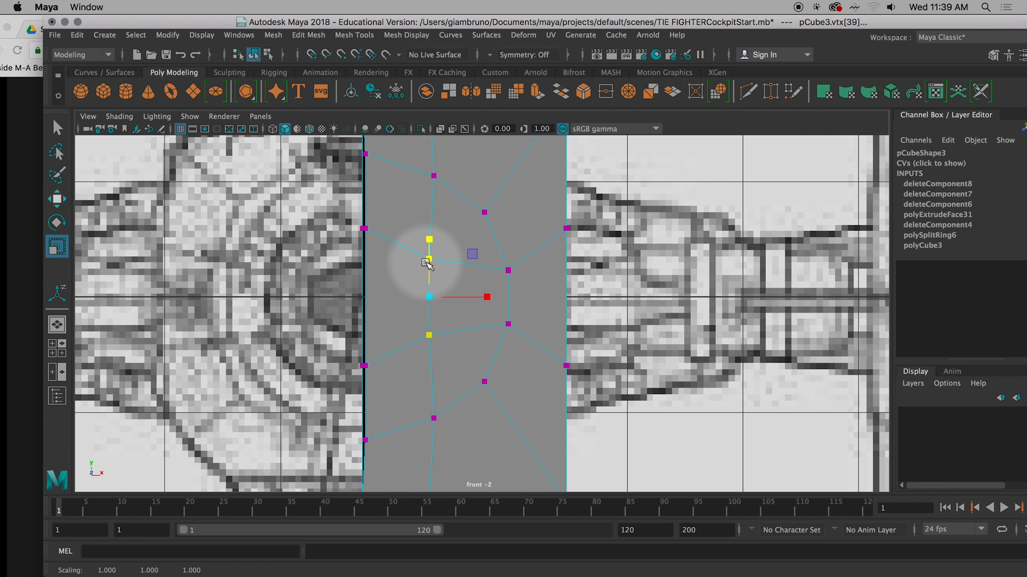
key(w)
drag(487, 296, 475, 294)
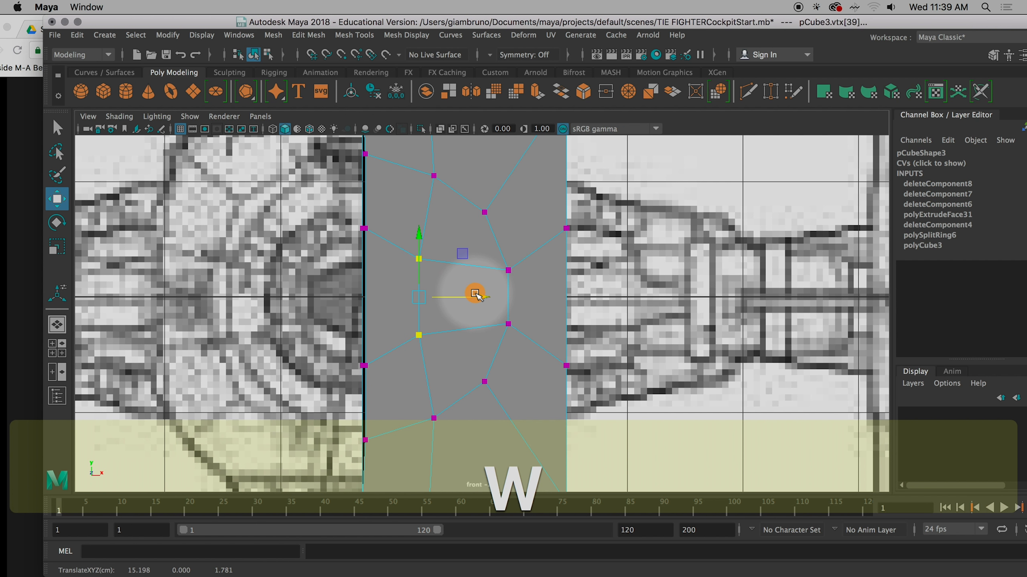
Return the half panel to object mode and switch to the Select tool.
right_drag(452, 246, 506, 176)
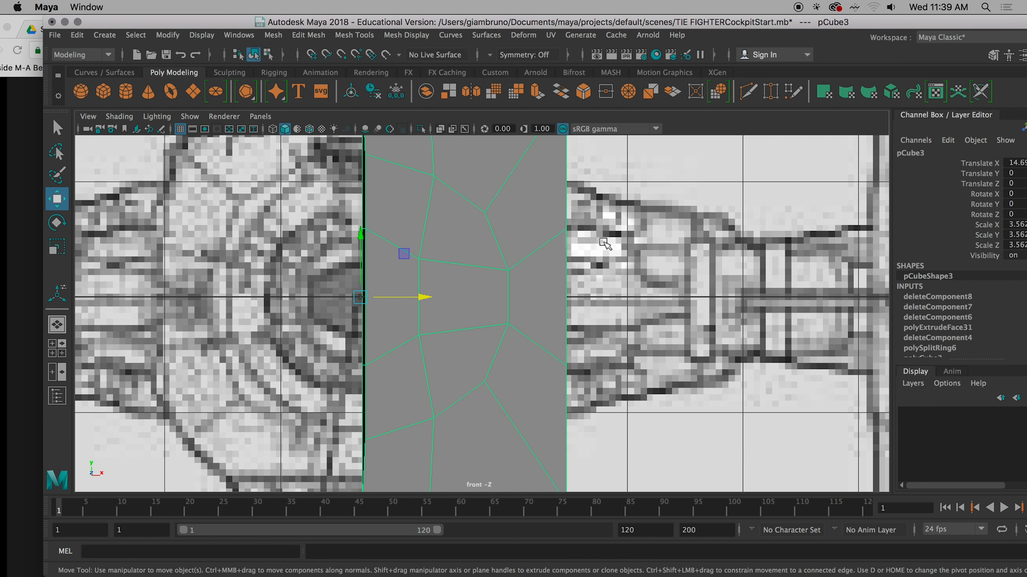
click(590, 244)
click(516, 248)
key(q)
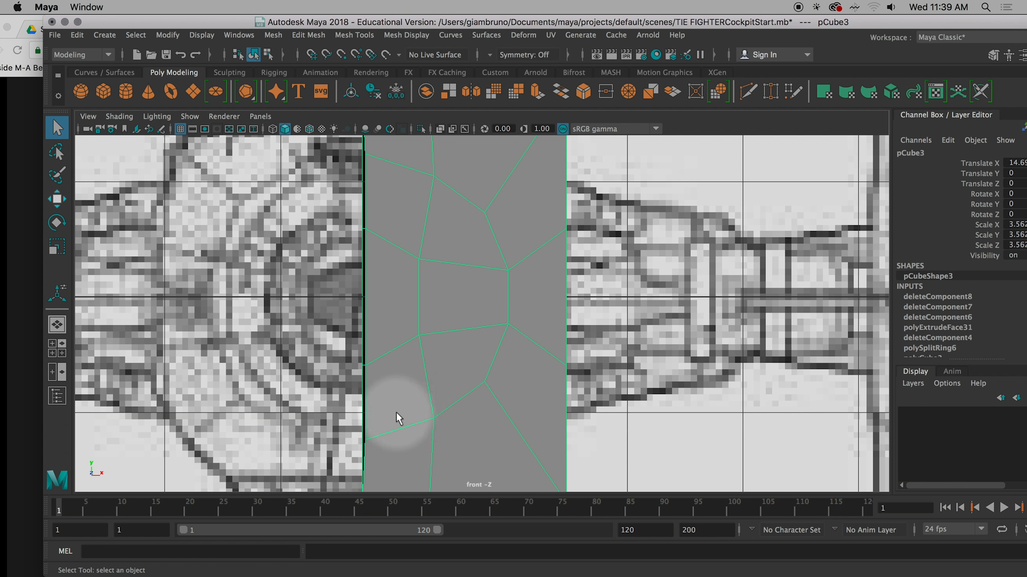
Scale the two middle vertices on the half panel's centre-line edge slightly closer together in Y and return to object mode.
right_drag(385, 271, 385, 244)
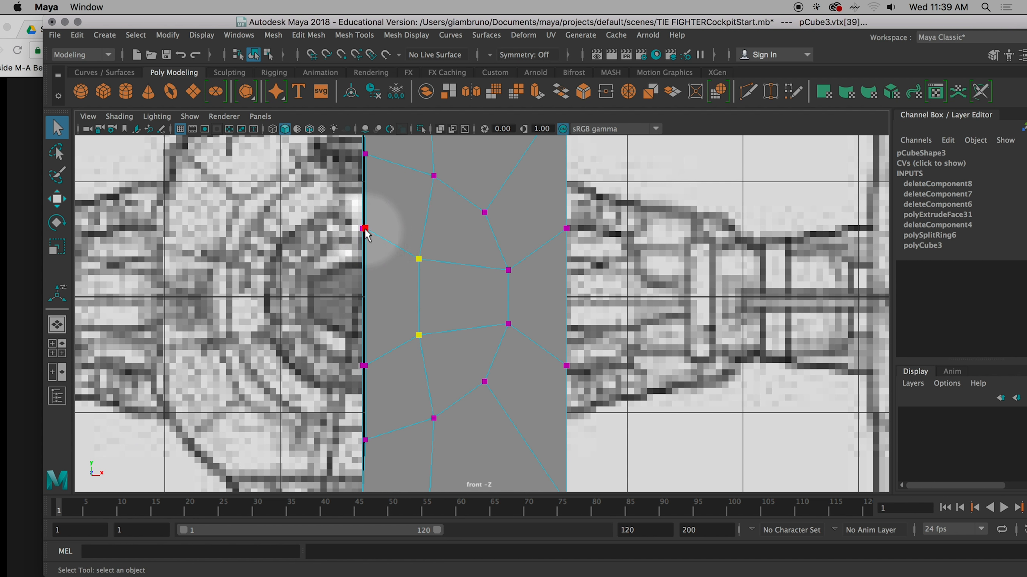
click(365, 229)
shift+click(364, 366)
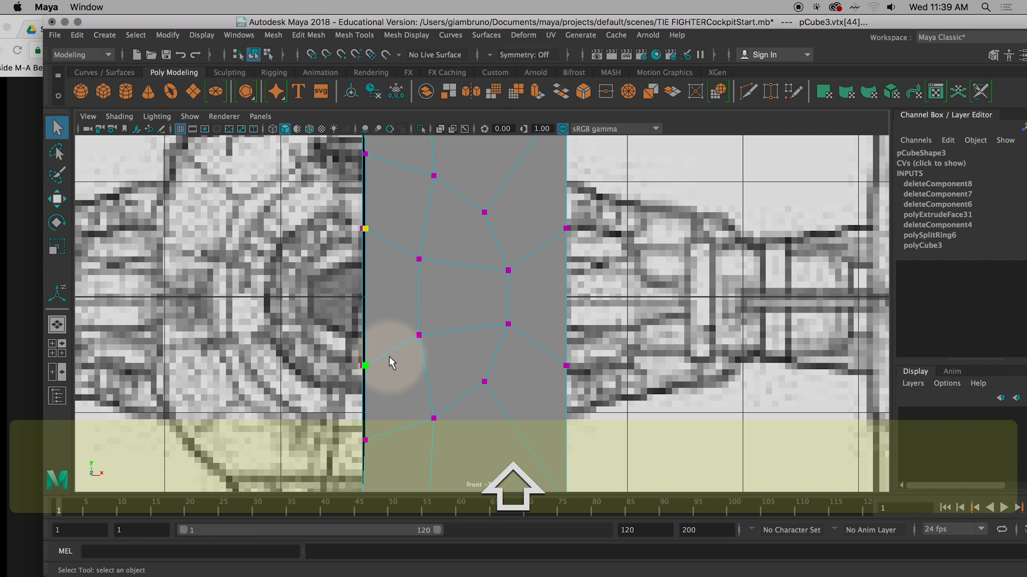
key(r)
drag(362, 244, 361, 249)
right_drag(398, 286, 449, 182)
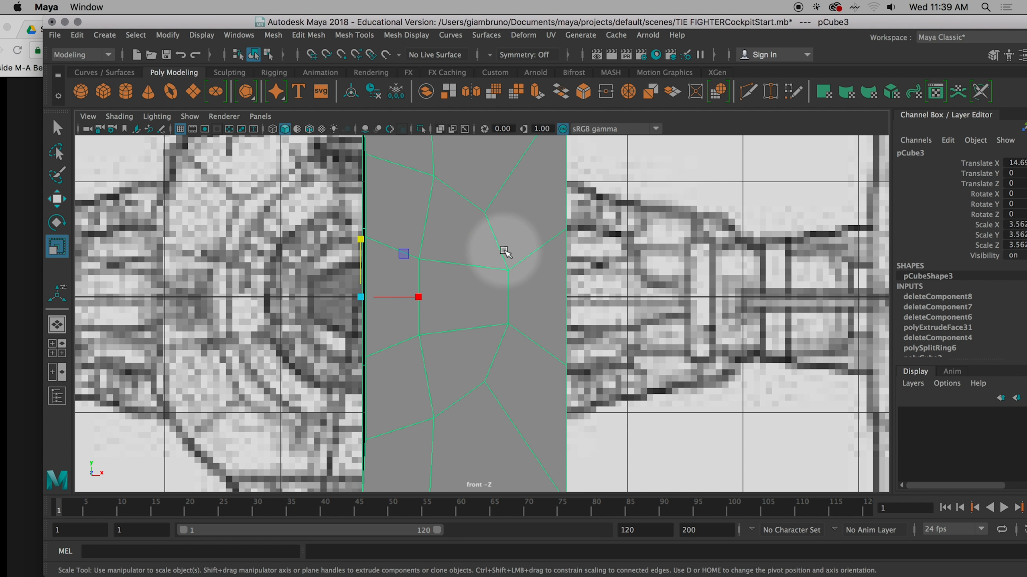
Show the four-view layout and select the cockpit mesh pCube1 in the perspective view.
scroll(494, 281, down, 5)
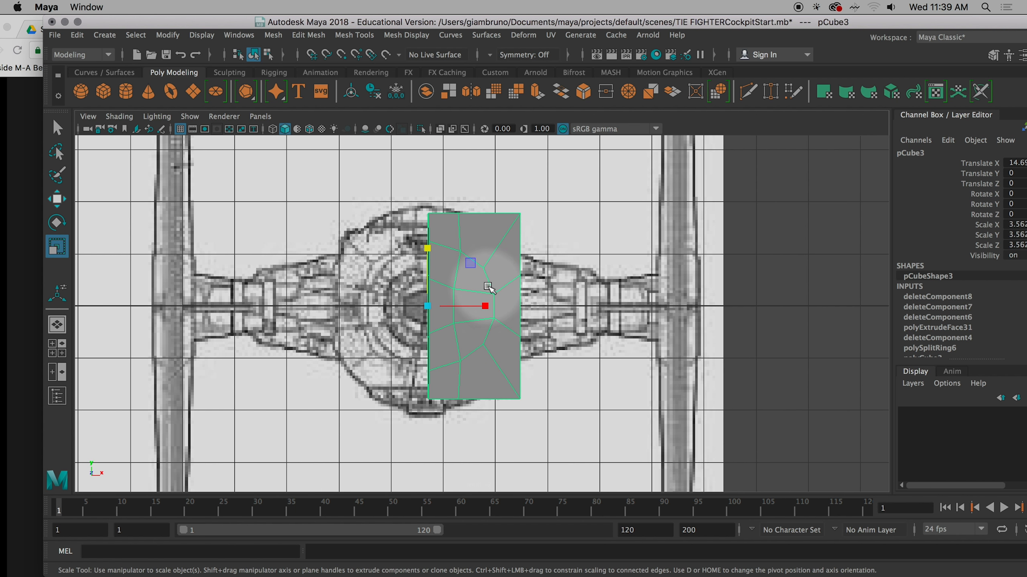
scroll(491, 291, up, 6)
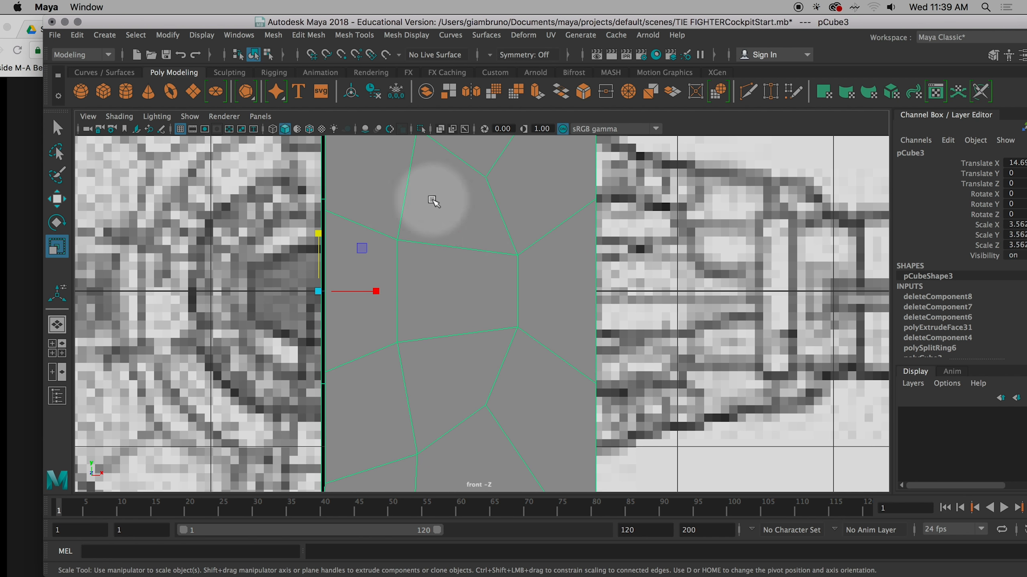
scroll(433, 269, down, 5)
scroll(433, 269, up, 8)
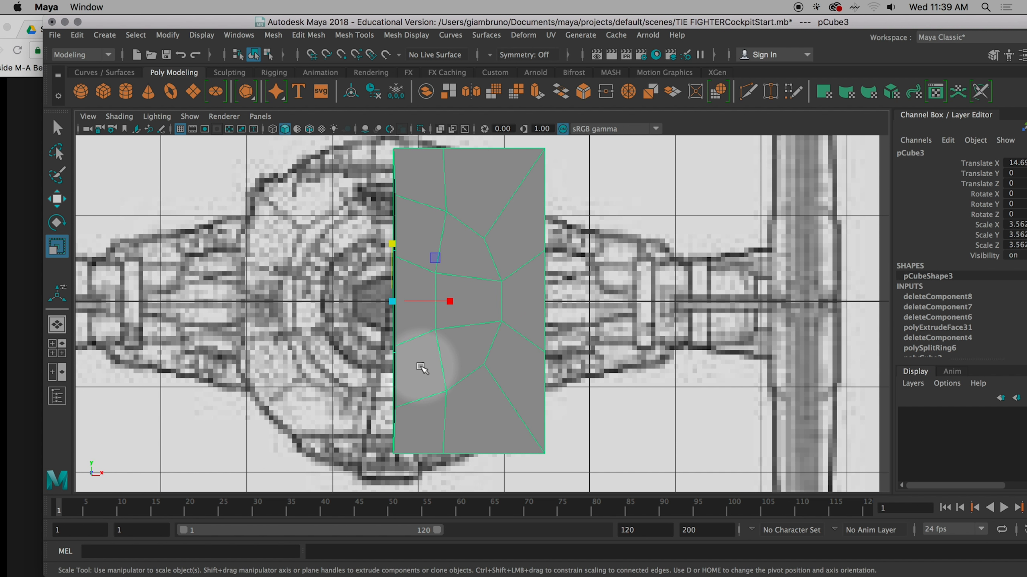
key(space)
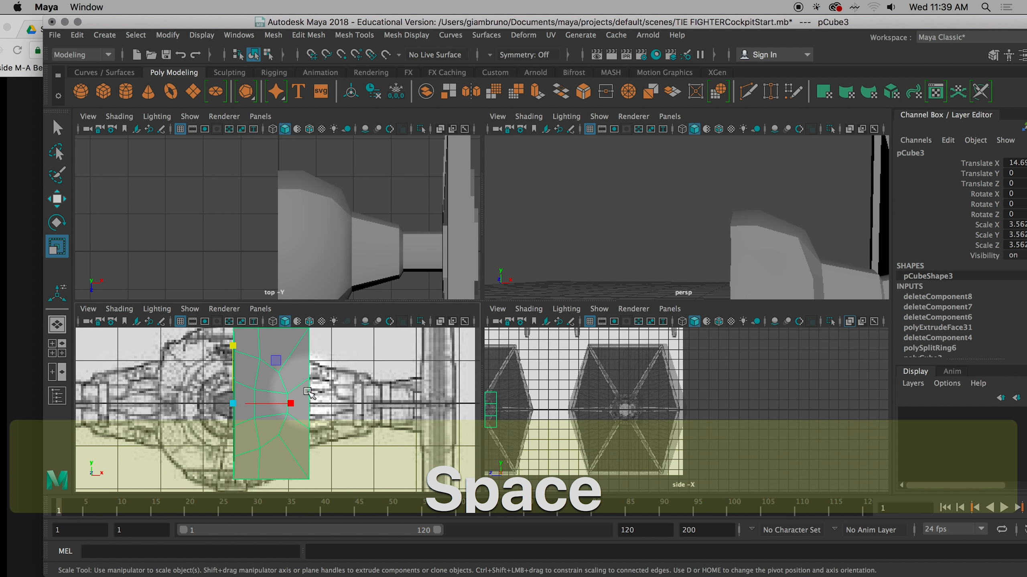
key(space)
key(space)
scroll(656, 233, down, 8)
alt+drag(666, 222, 618, 234)
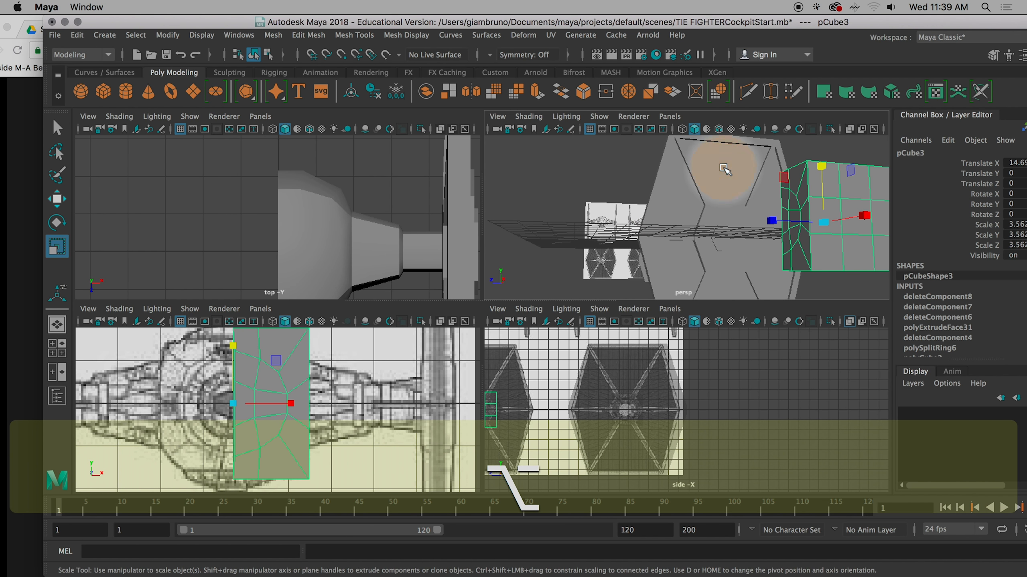
click(714, 181)
scroll(704, 215, up, 5)
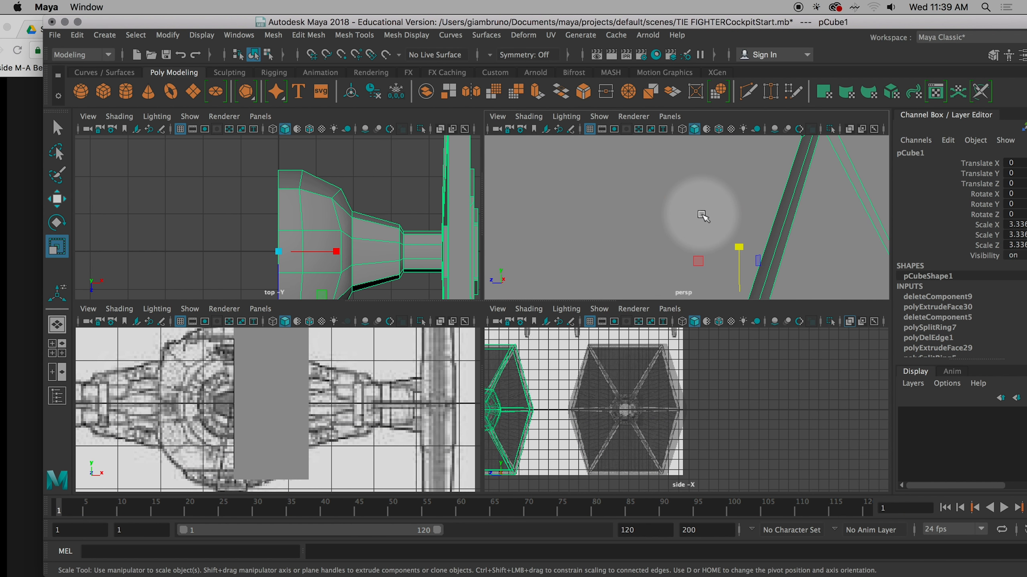